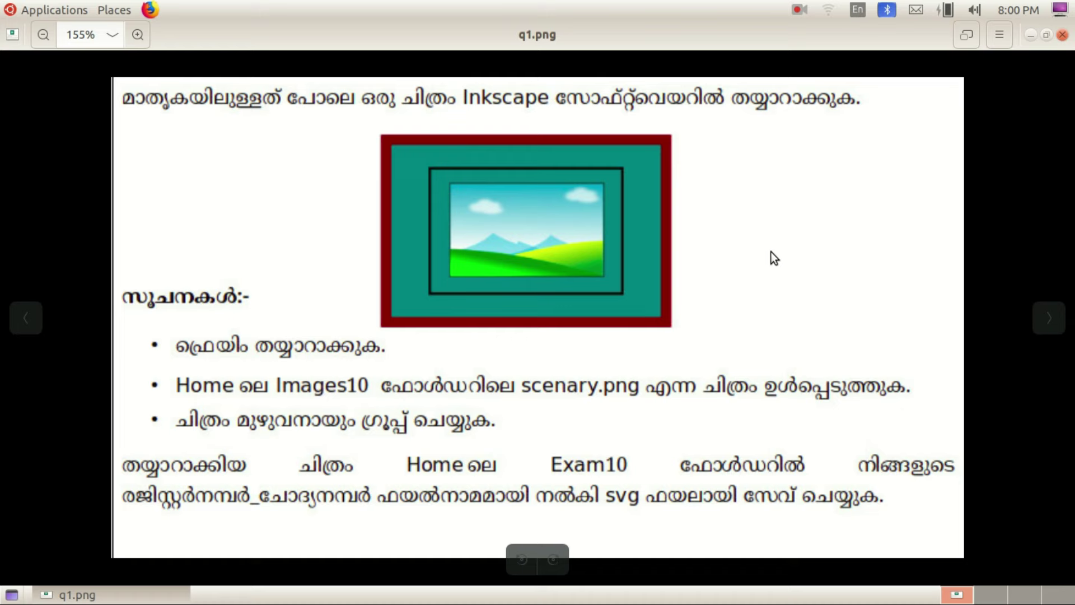
Step: Review the frame, padlock and road question sheets (q1.png, q5m.png, q7e.png), then minimize the viewer
click(1043, 327)
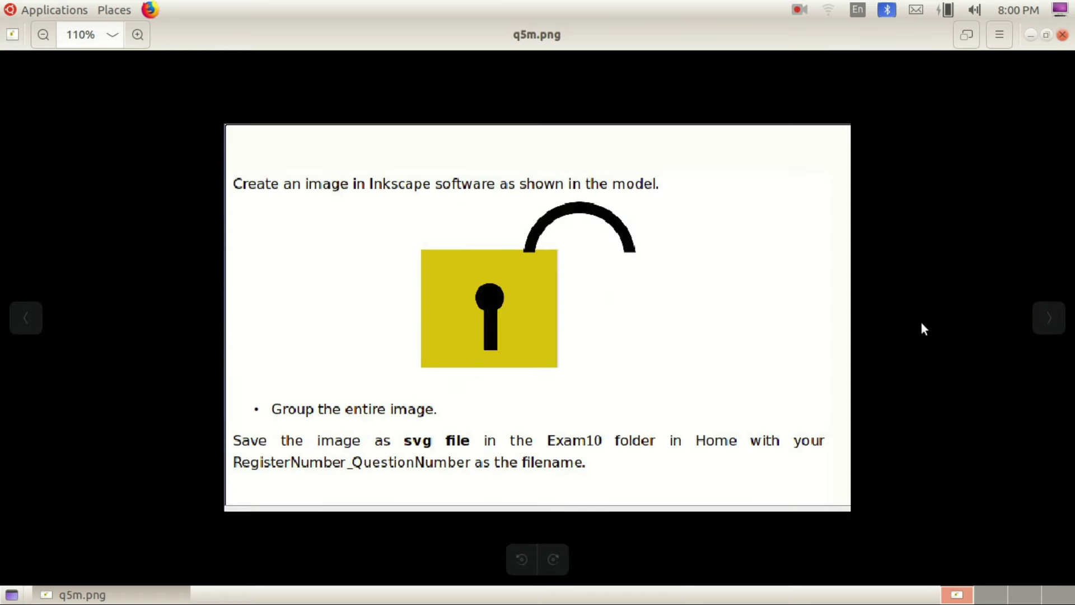
click(1049, 322)
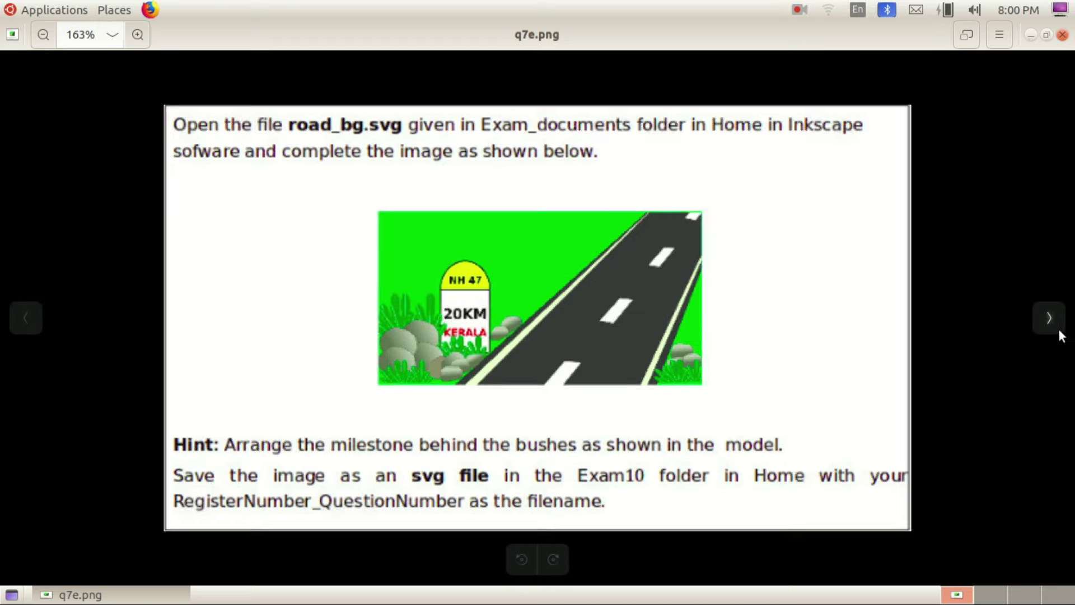
click(1058, 330)
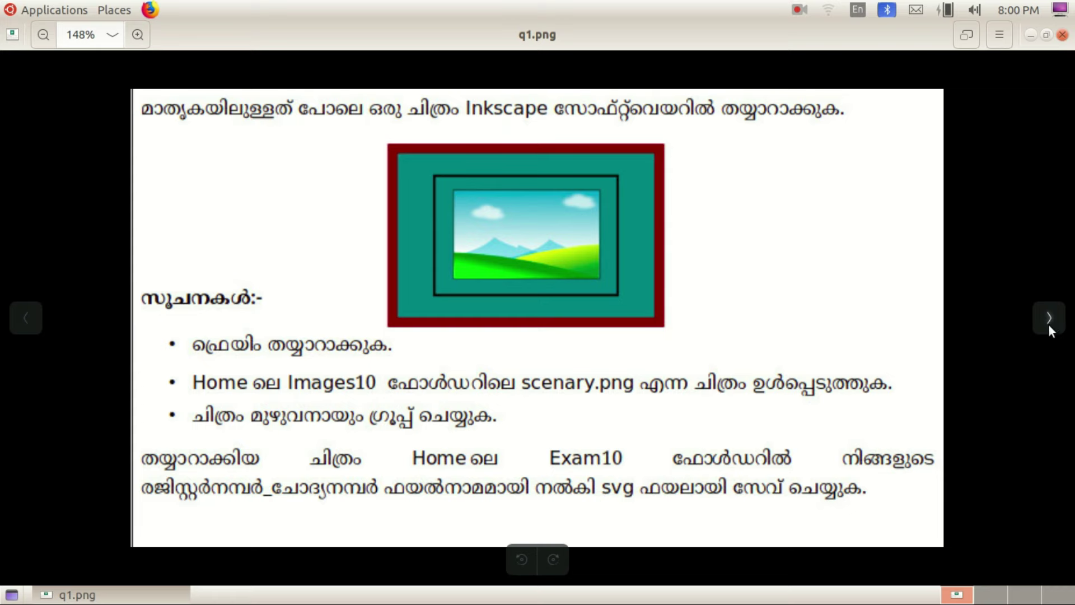
click(1049, 322)
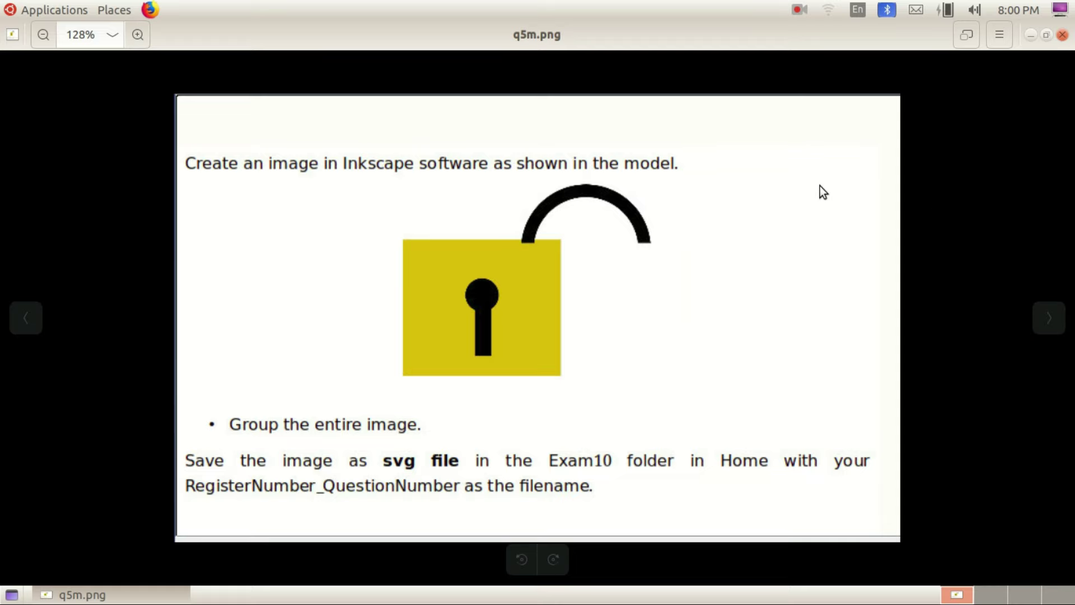
click(1049, 322)
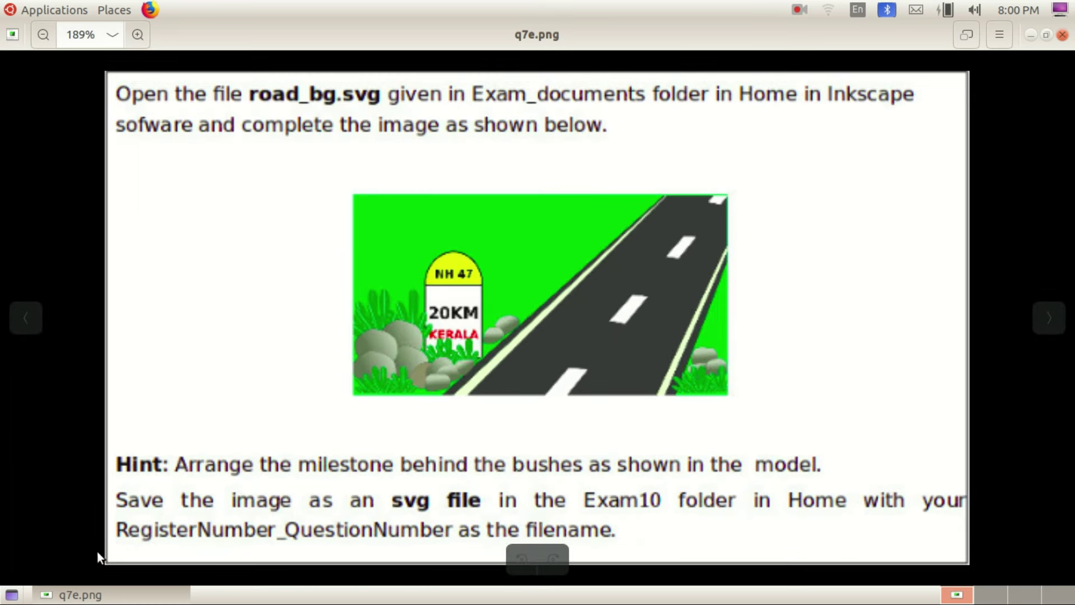
click(78, 595)
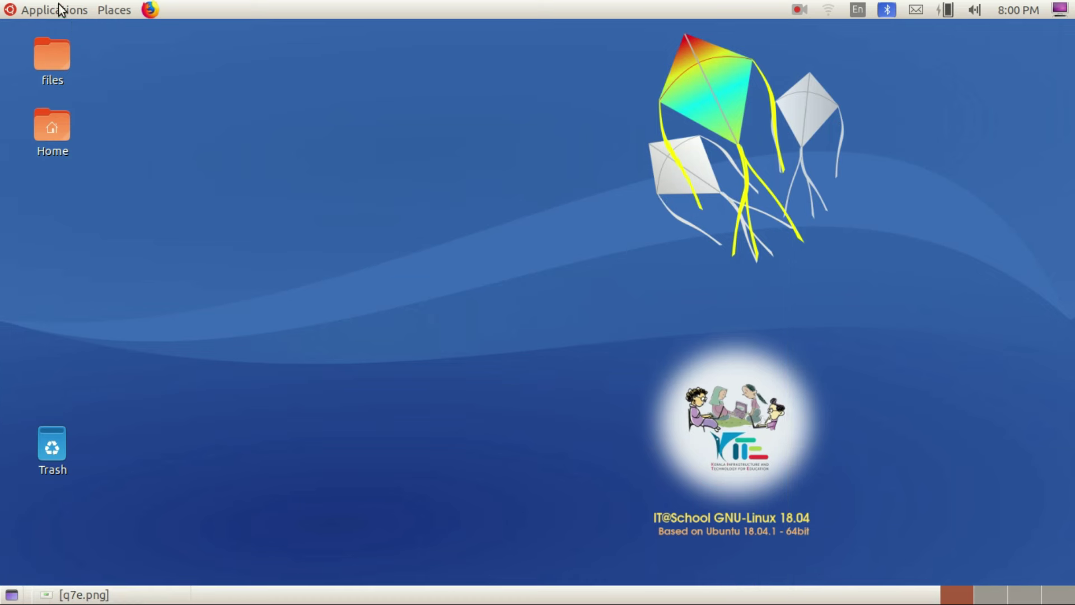
Step: Launch Inkscape from the Graphics menu and bring the q7e.png road question back up
click(60, 8)
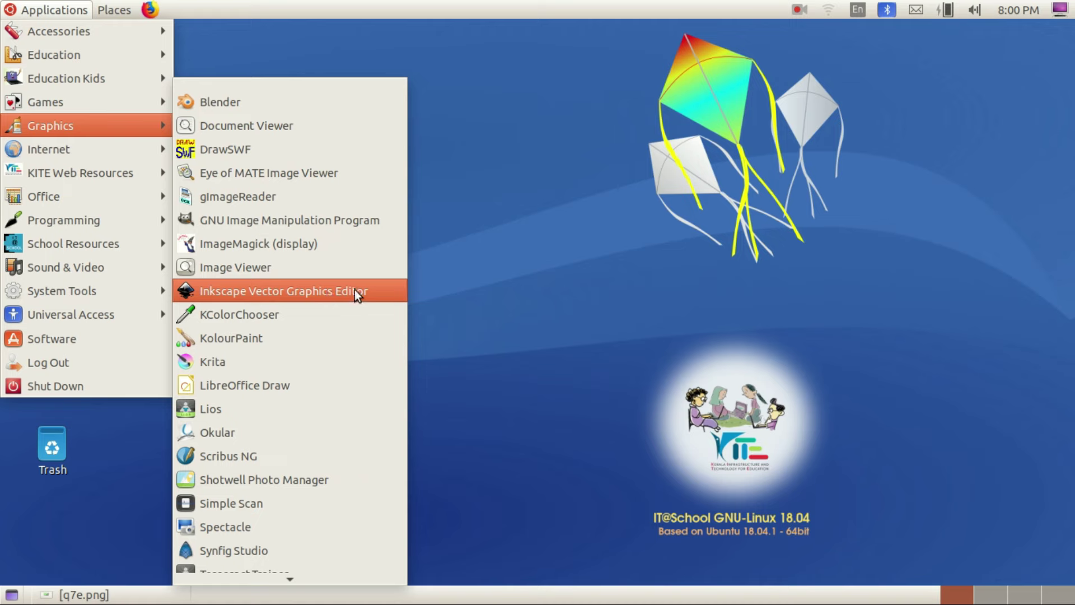
click(372, 291)
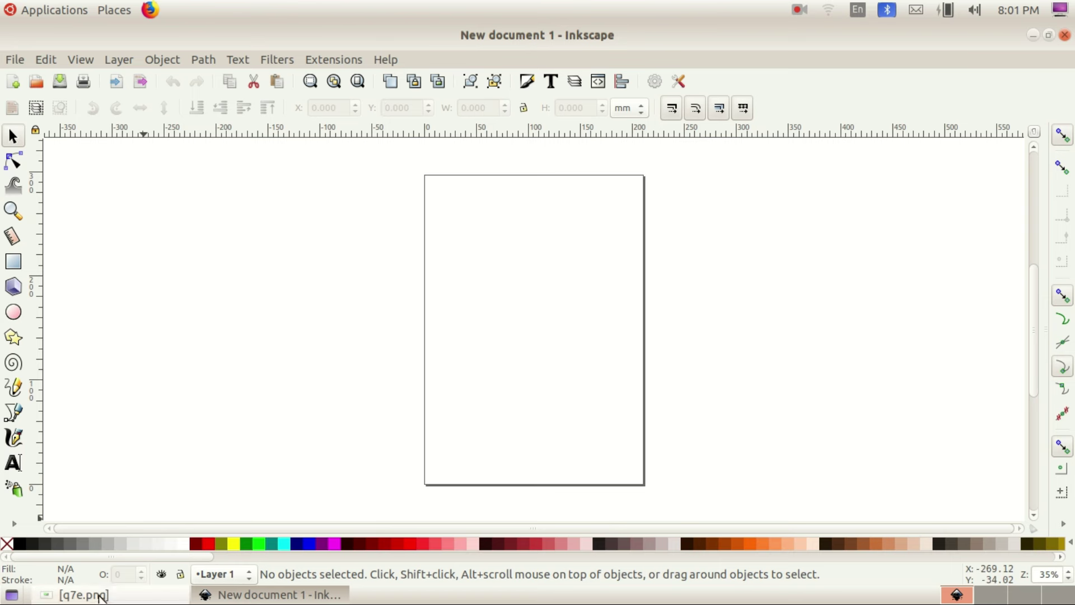
click(100, 595)
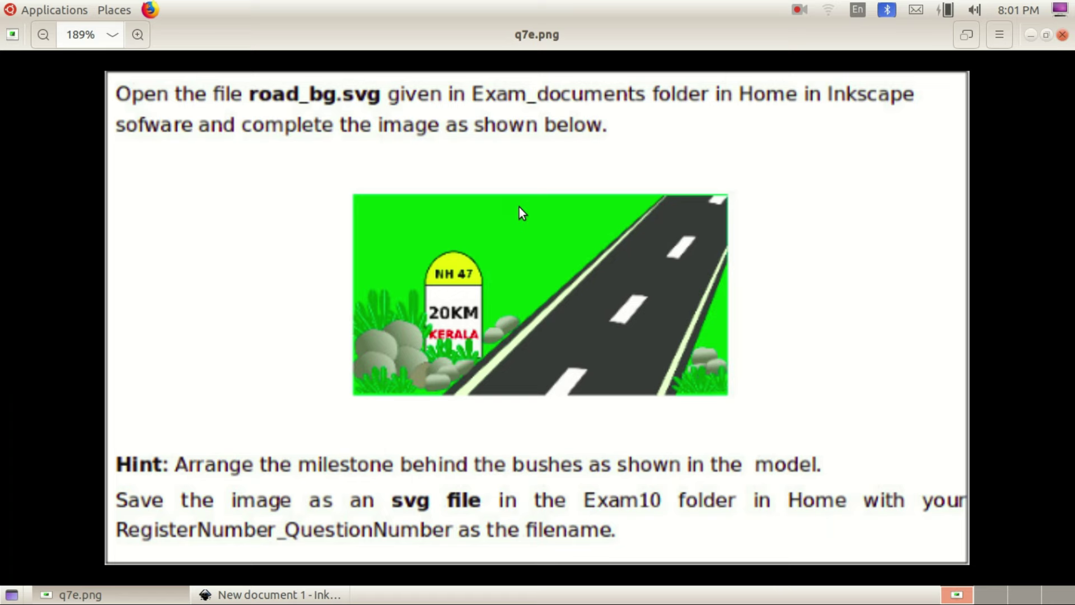
Step: Import road_bg.svg from the home Exam_documents folder into New document 1
click(297, 594)
click(15, 59)
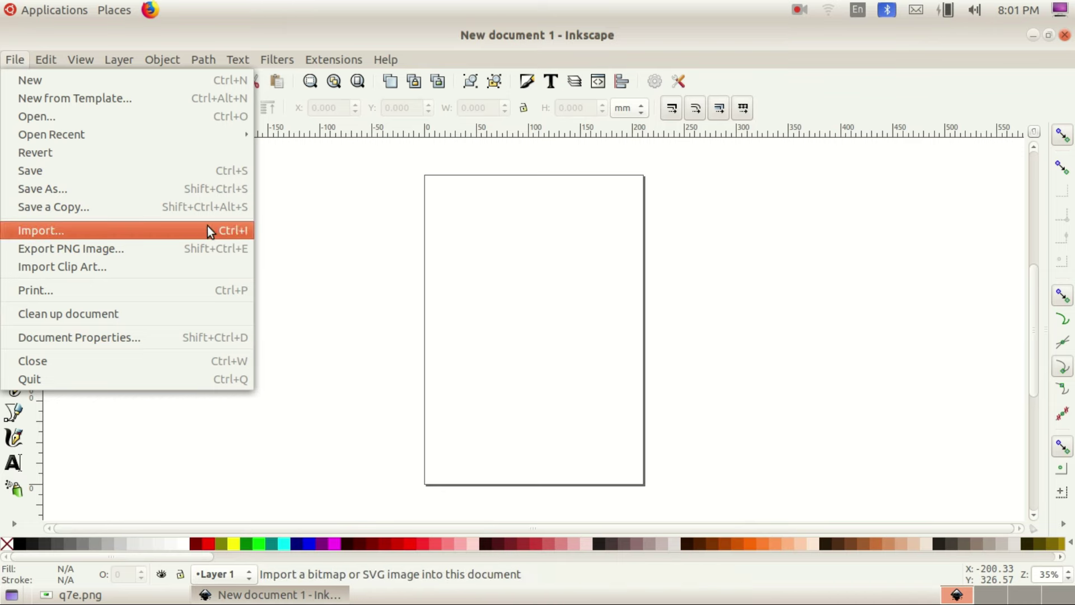
click(226, 230)
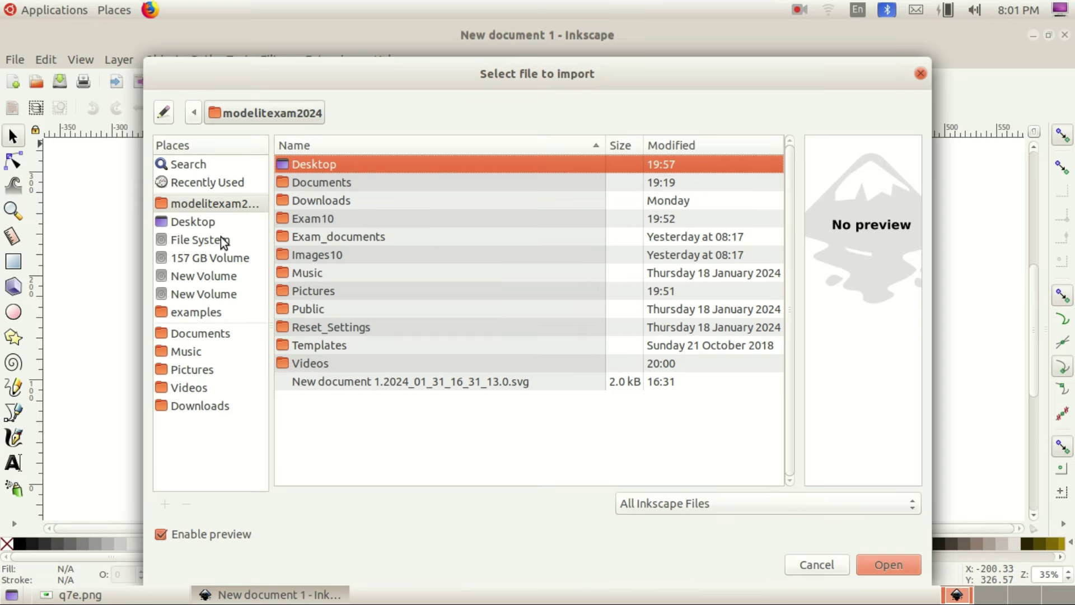
click(229, 203)
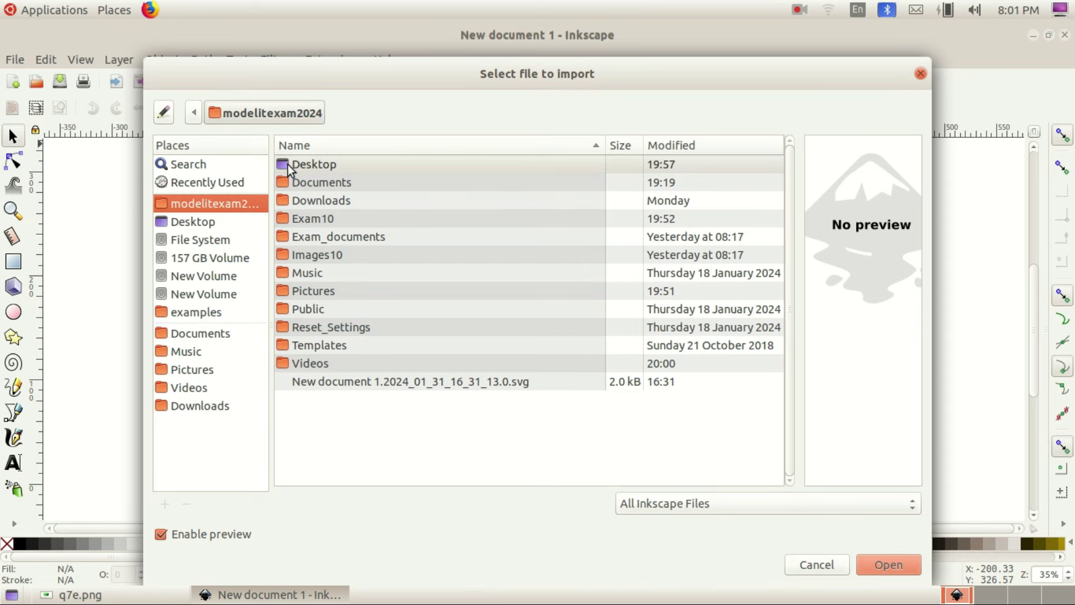
double_click(326, 238)
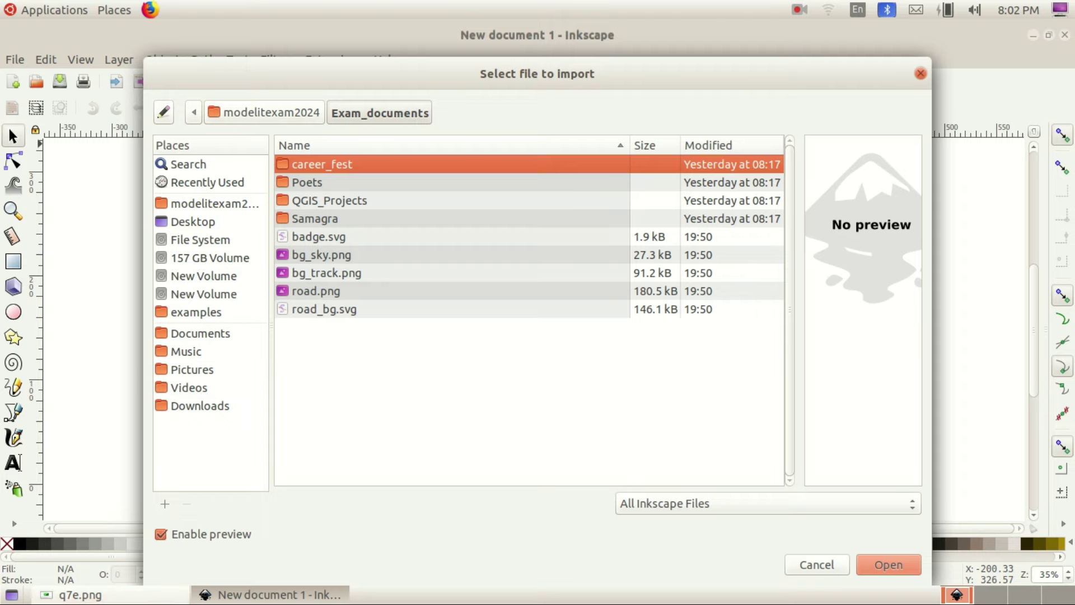
click(81, 595)
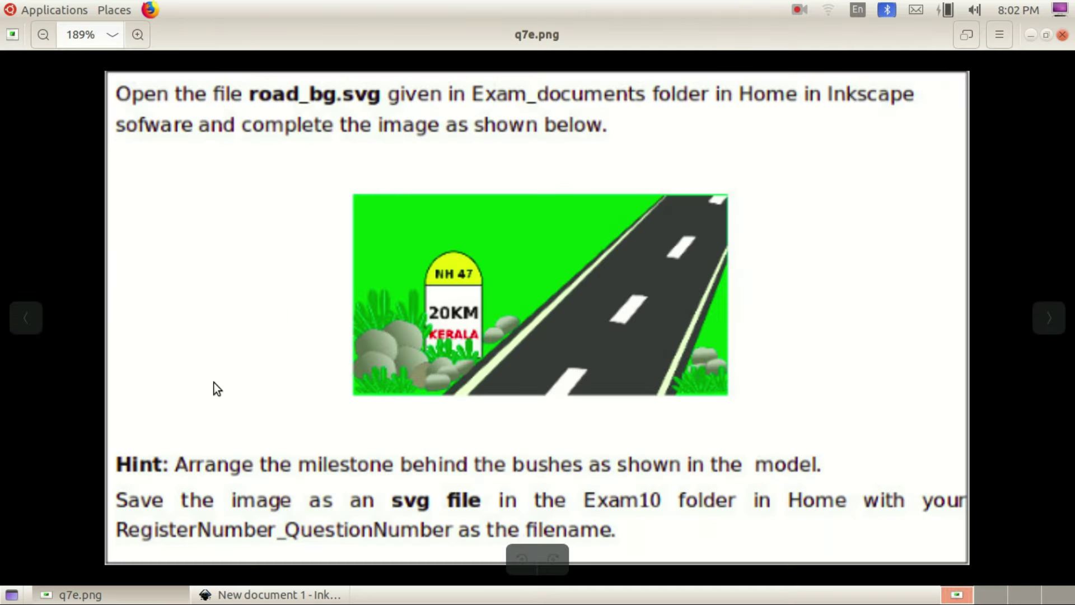
click(80, 594)
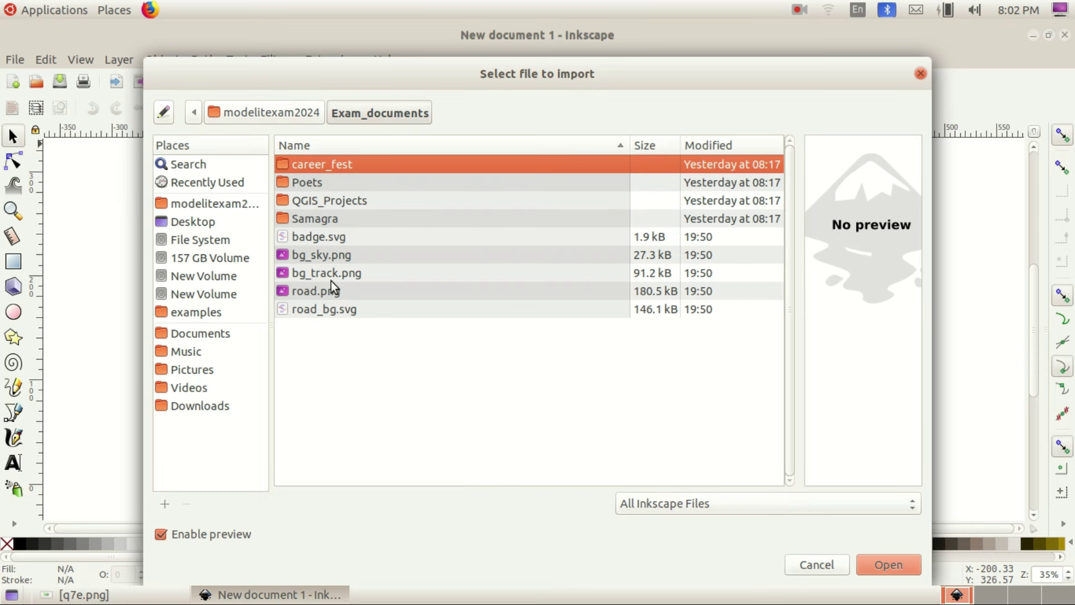
click(324, 309)
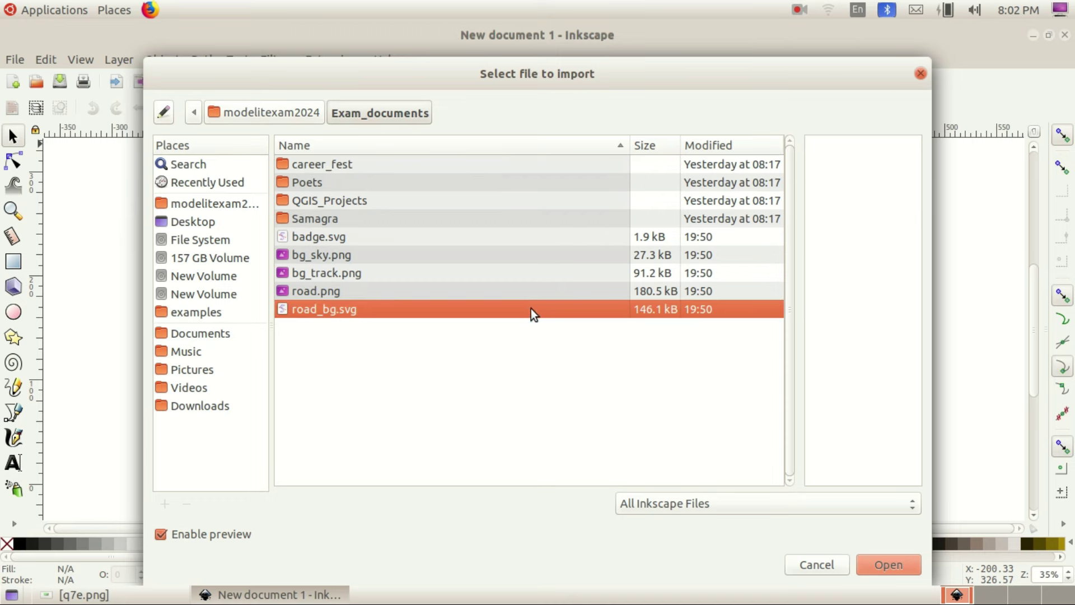
double_click(455, 304)
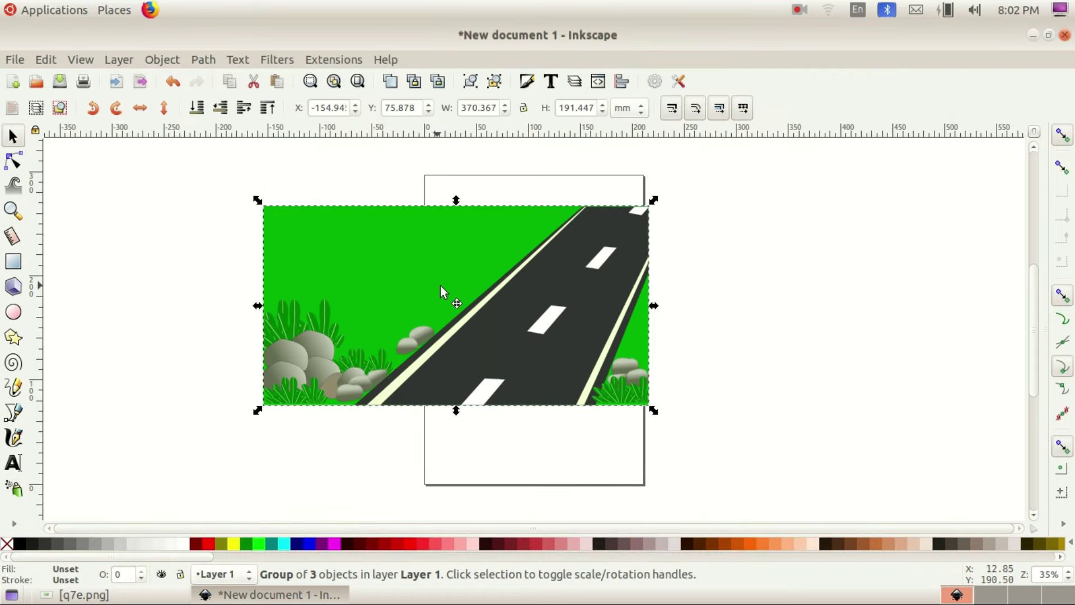
Step: Scale the road scene to 243.367 × 130.215 mm and park it off-page to the left
drag(435, 283, 583, 265)
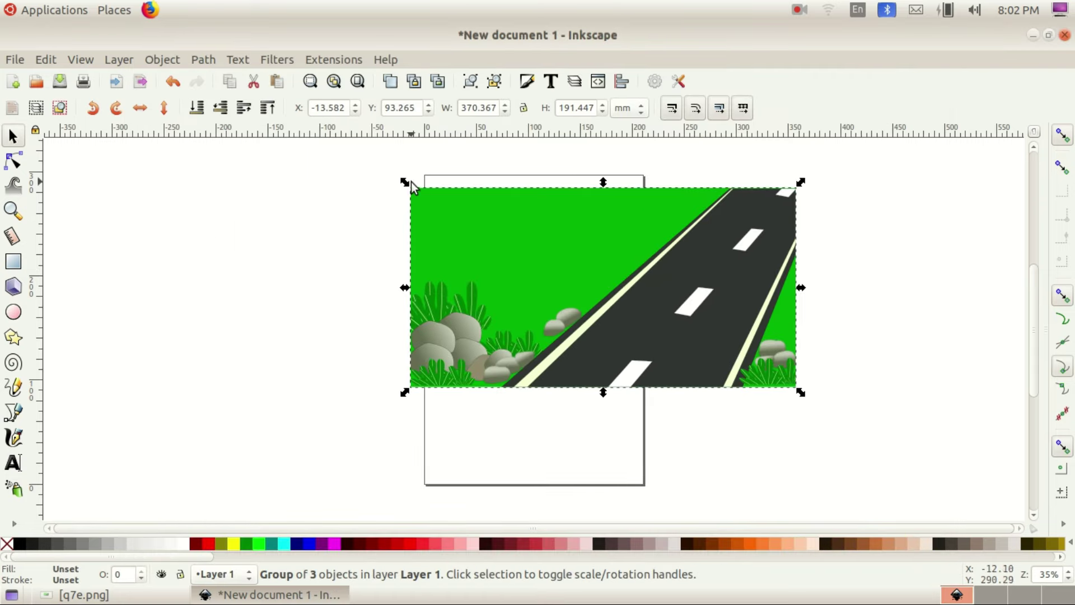
drag(409, 184, 537, 247)
drag(606, 303, 209, 222)
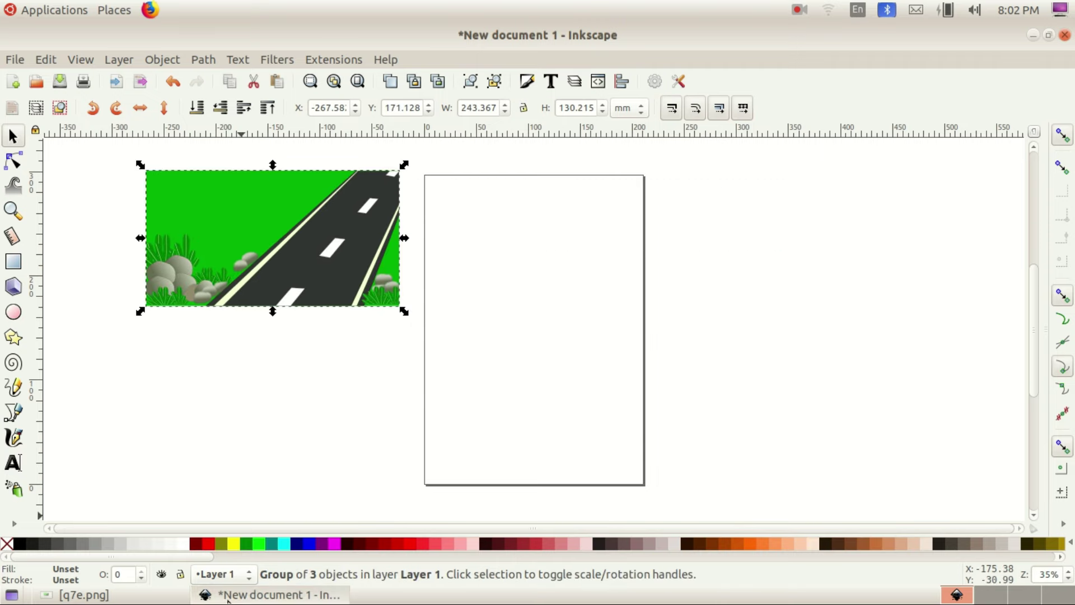
click(84, 595)
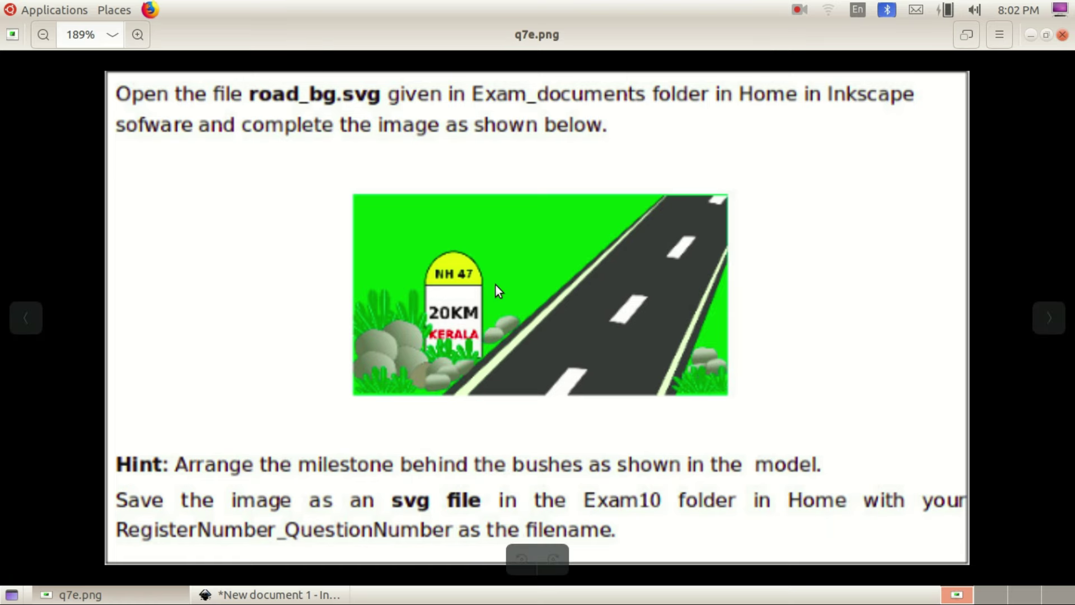
click(251, 591)
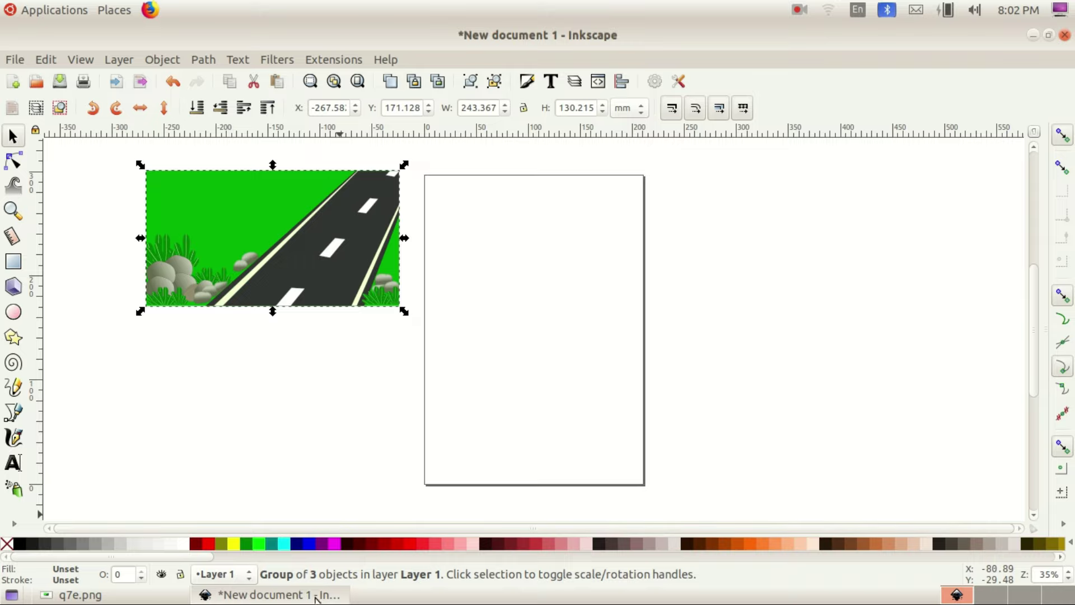
click(317, 595)
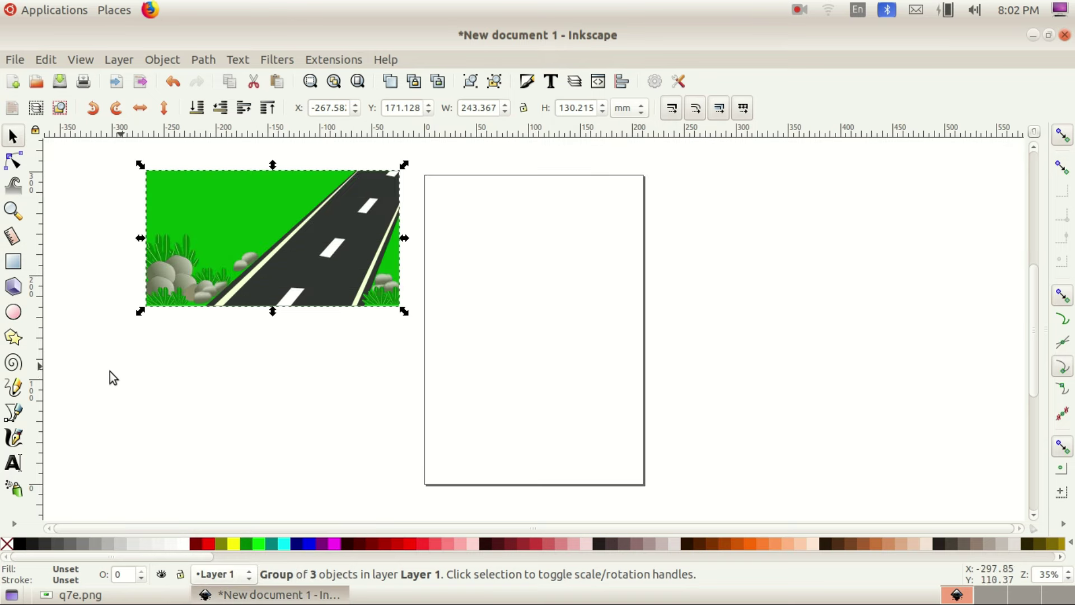
Step: Draw a 109.613 × 139.095 mm rectangle on the page and fill it cyan
click(13, 262)
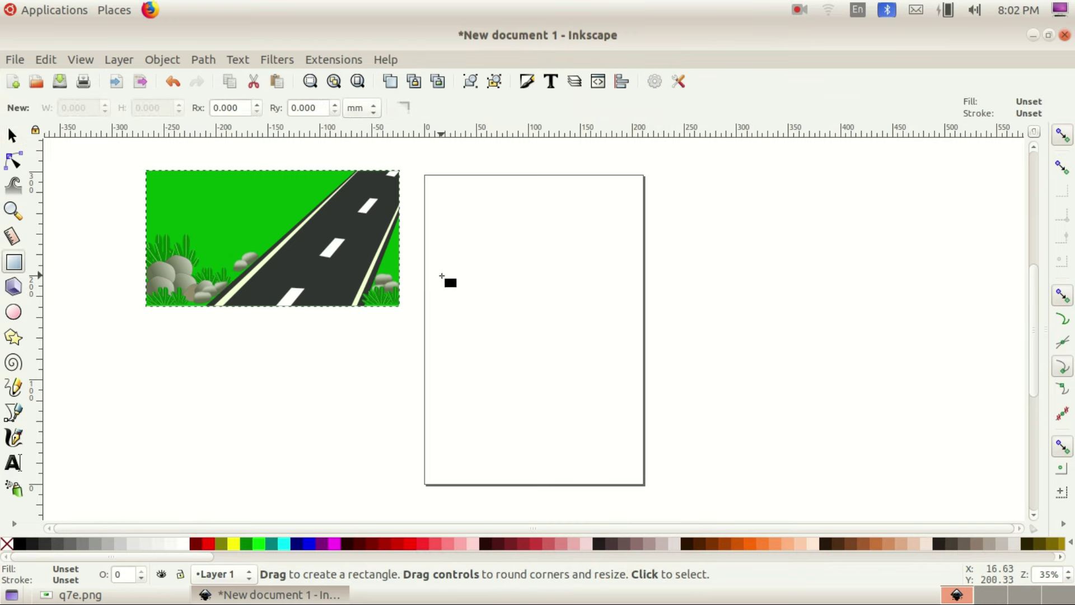
drag(441, 275, 556, 421)
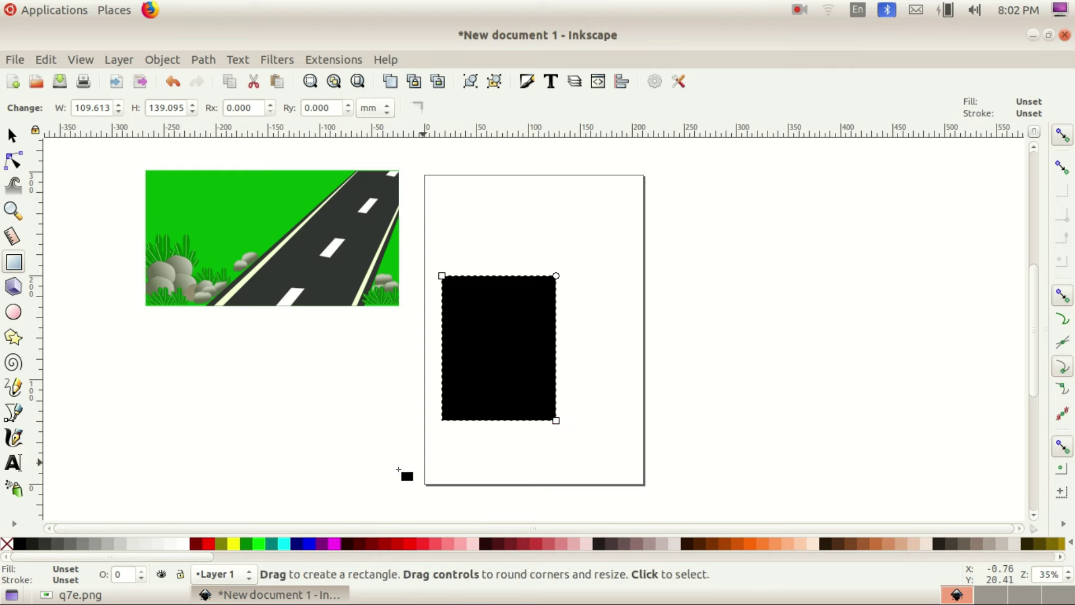
click(269, 595)
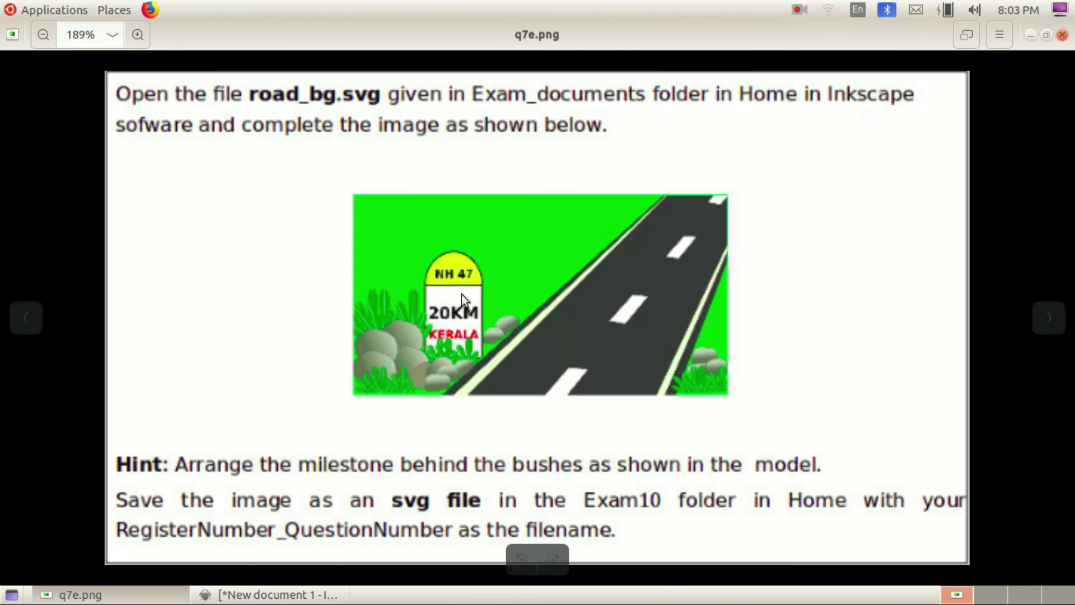
click(268, 594)
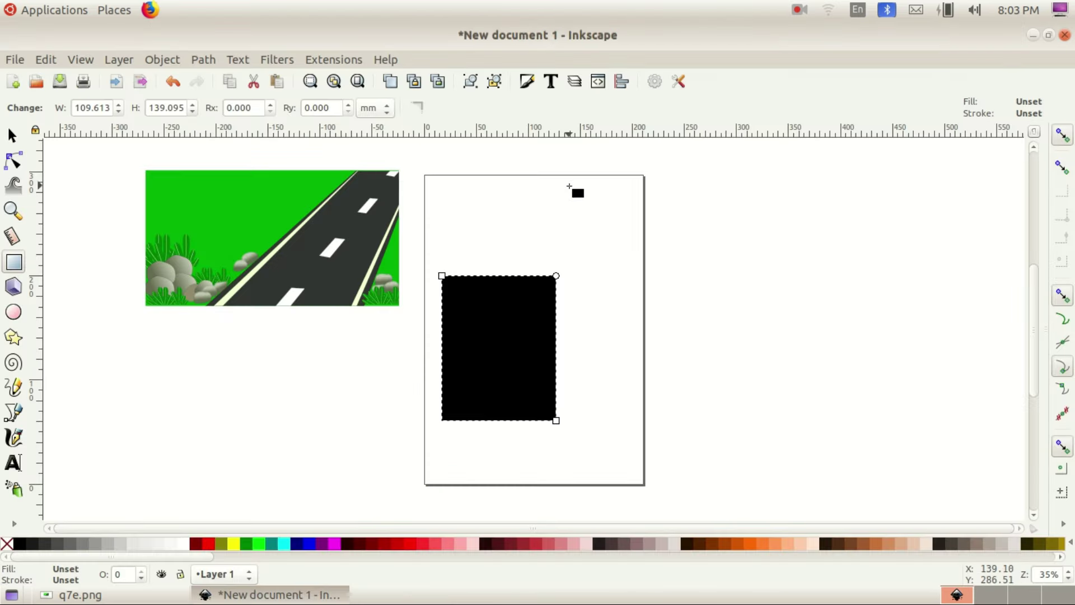
click(179, 549)
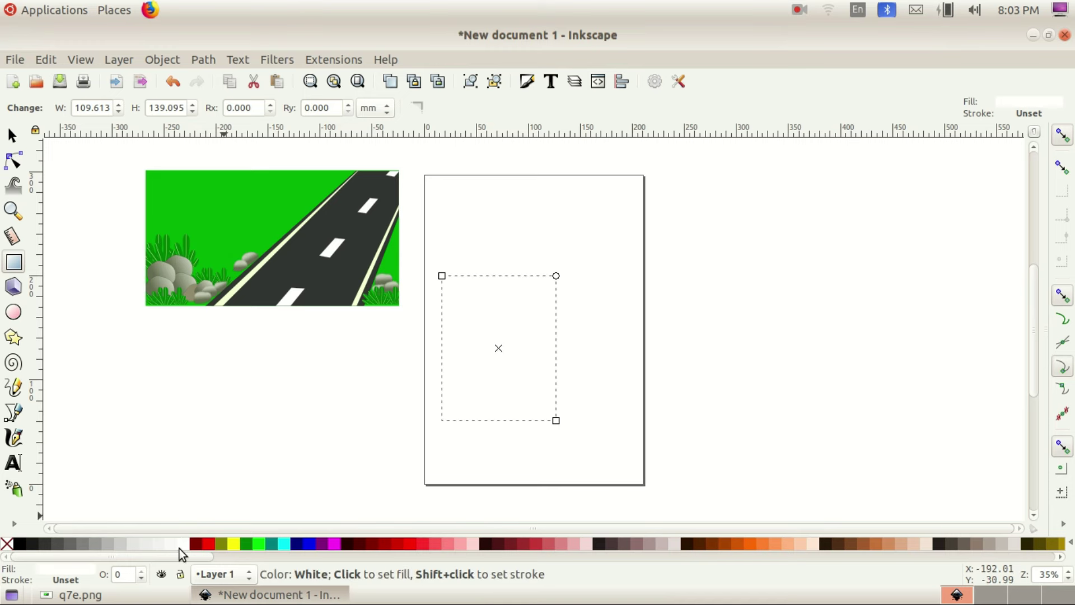
click(14, 138)
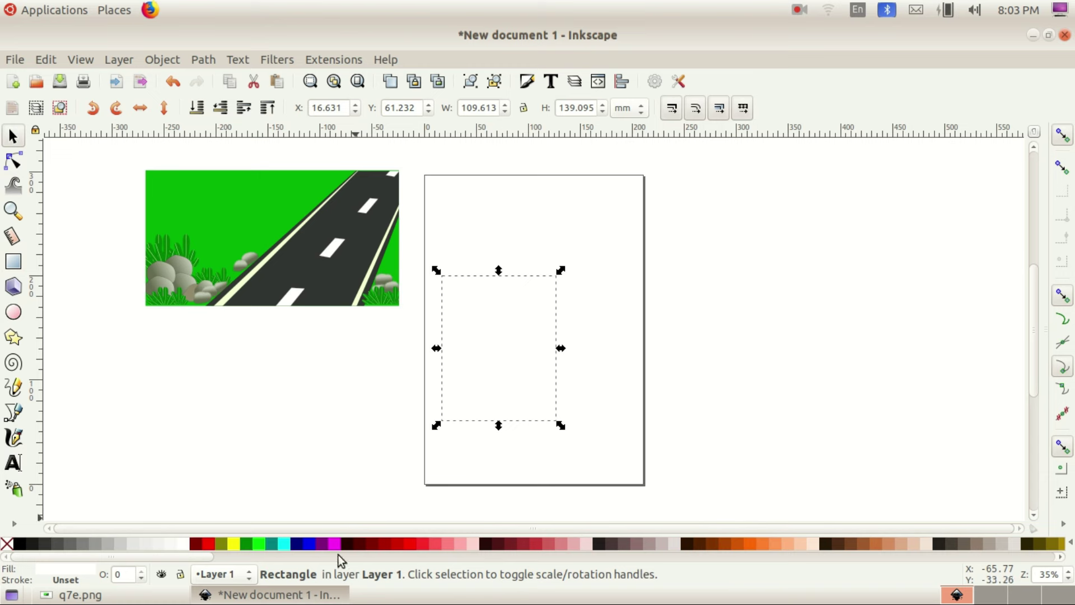
click(285, 543)
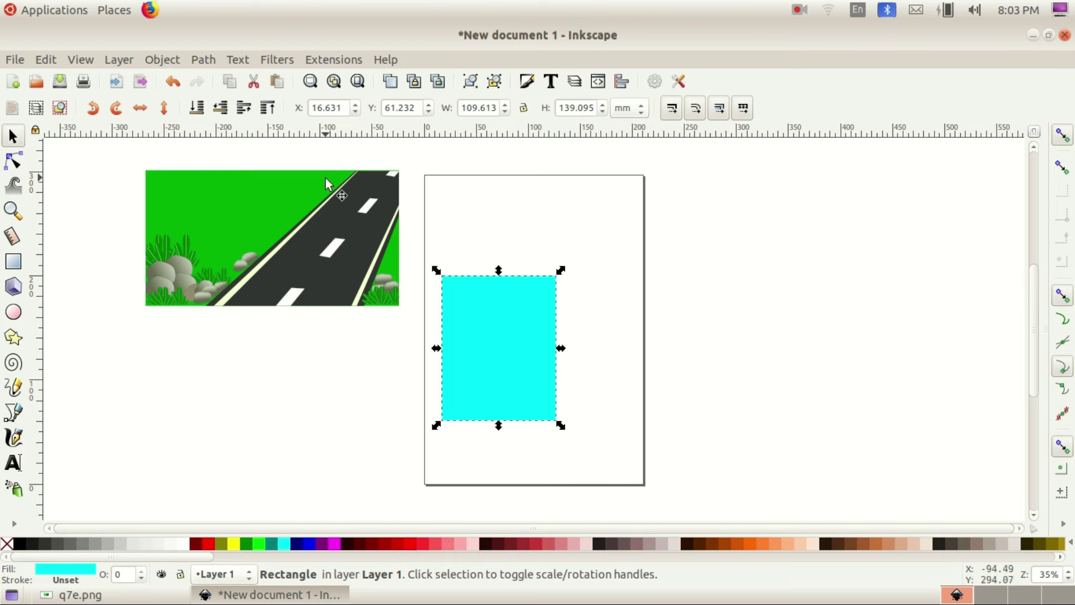
Step: In Fill and Stroke, give the selected cyan rectangle a flat-colour stroke
click(168, 58)
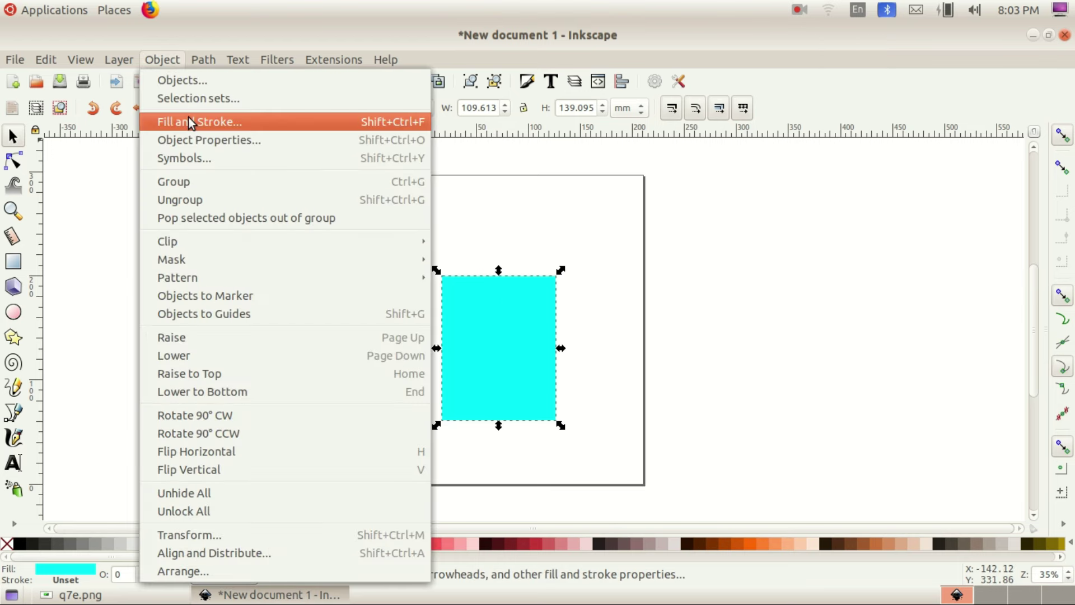
click(188, 118)
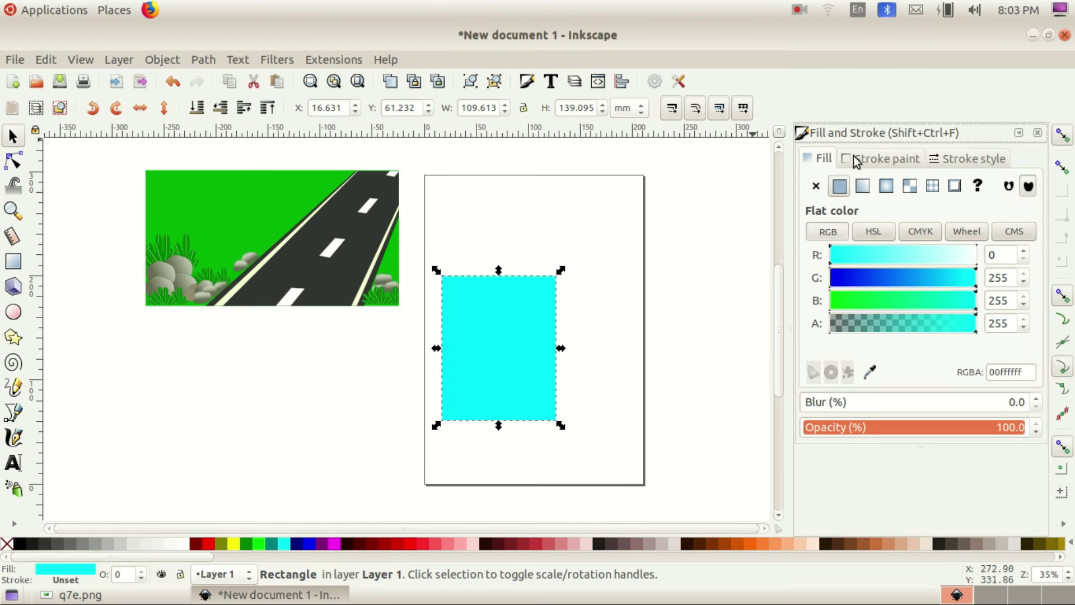
click(618, 304)
click(532, 314)
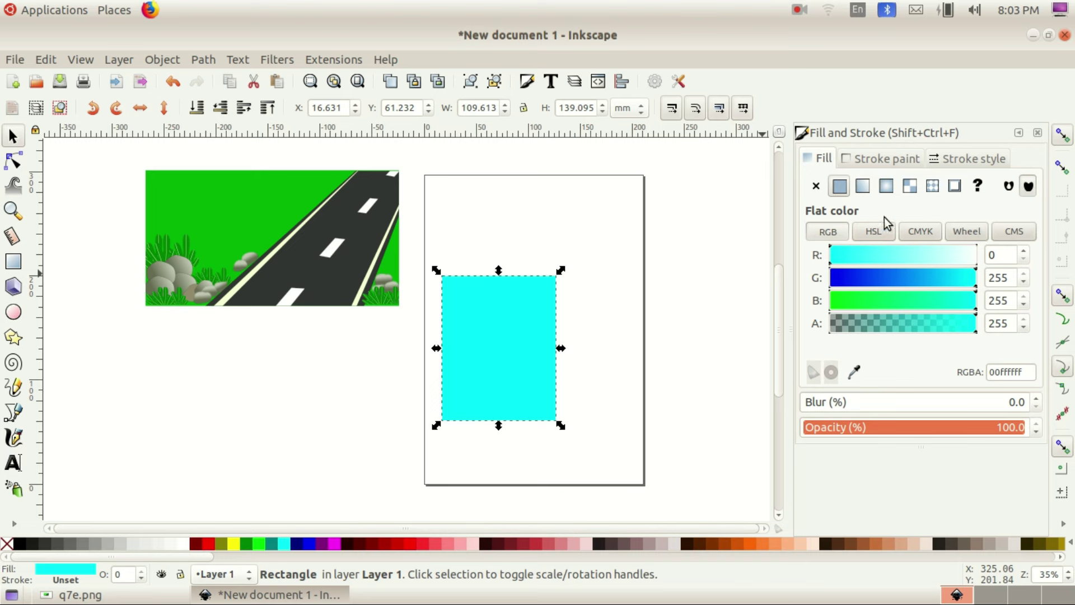
click(881, 161)
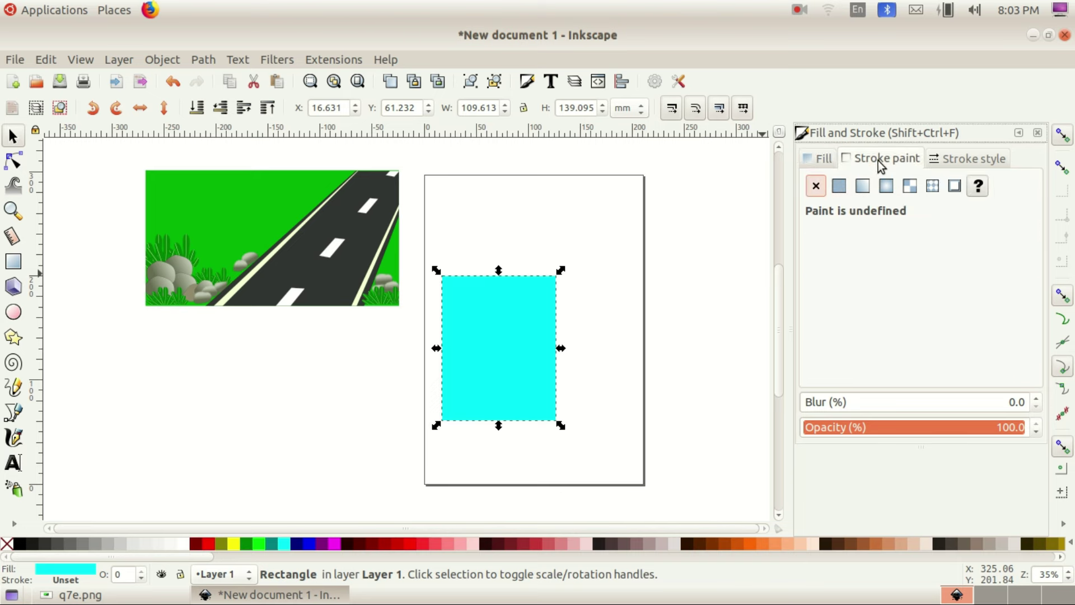
click(840, 186)
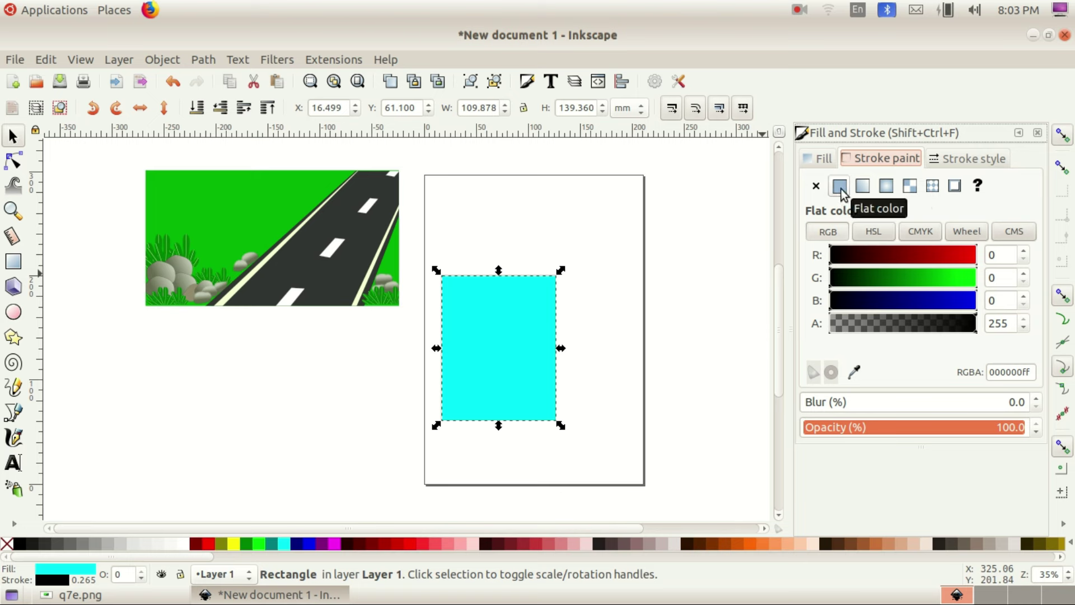
Step: Set the stroke width to 1.265 mm and keep its colour near black (080000ff)
click(978, 160)
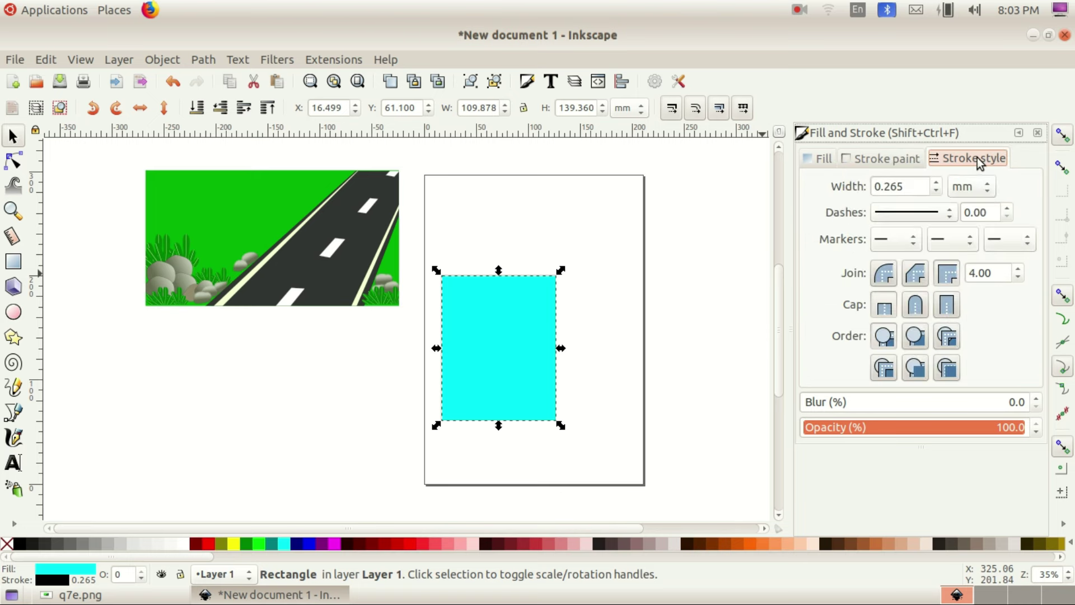
click(938, 180)
triple_click(939, 181)
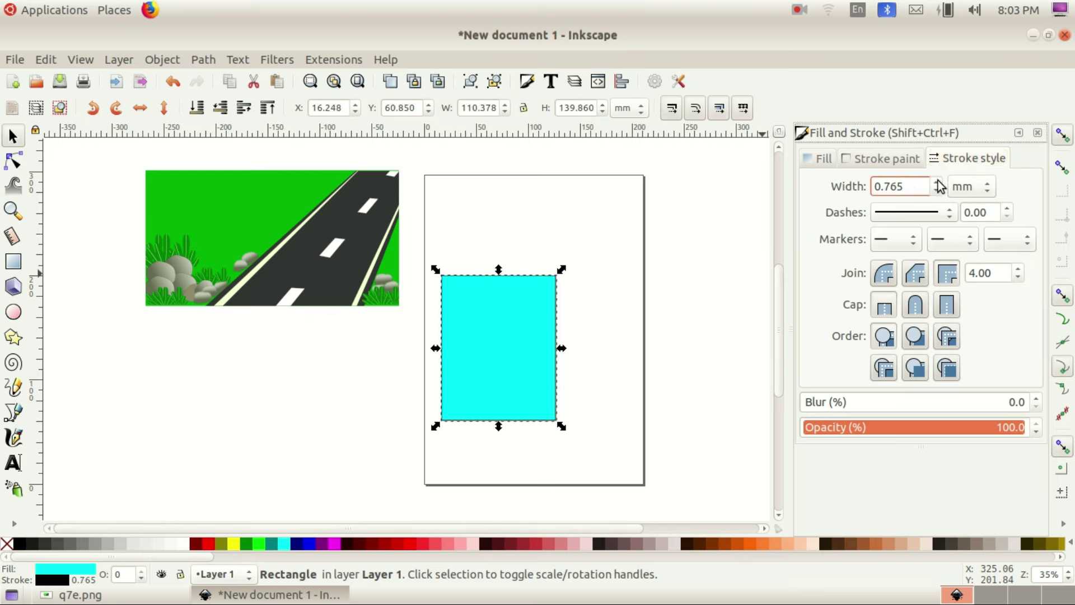
double_click(939, 180)
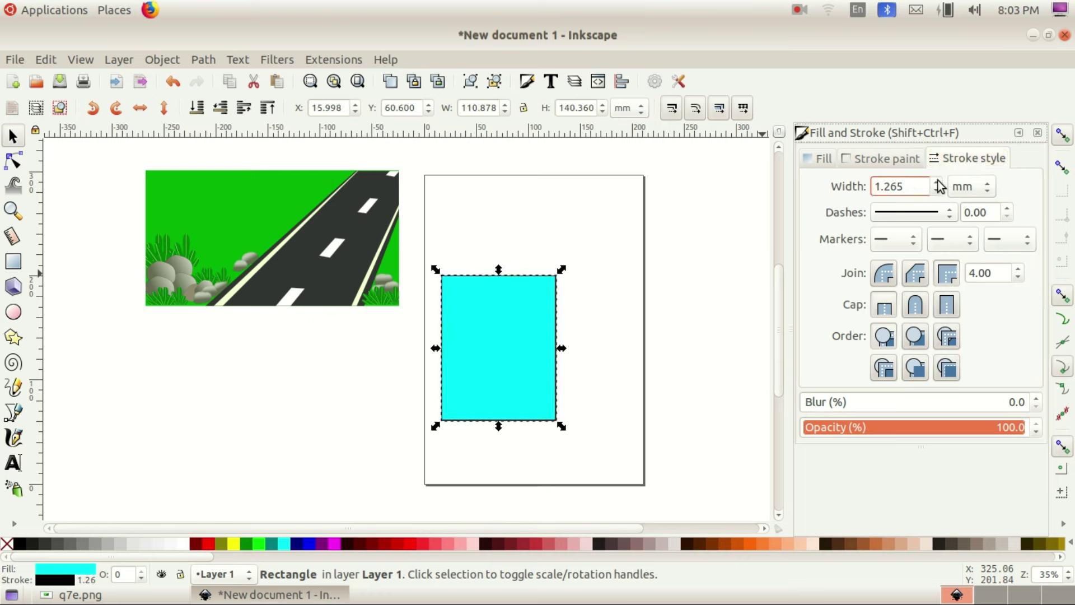
click(896, 156)
click(968, 231)
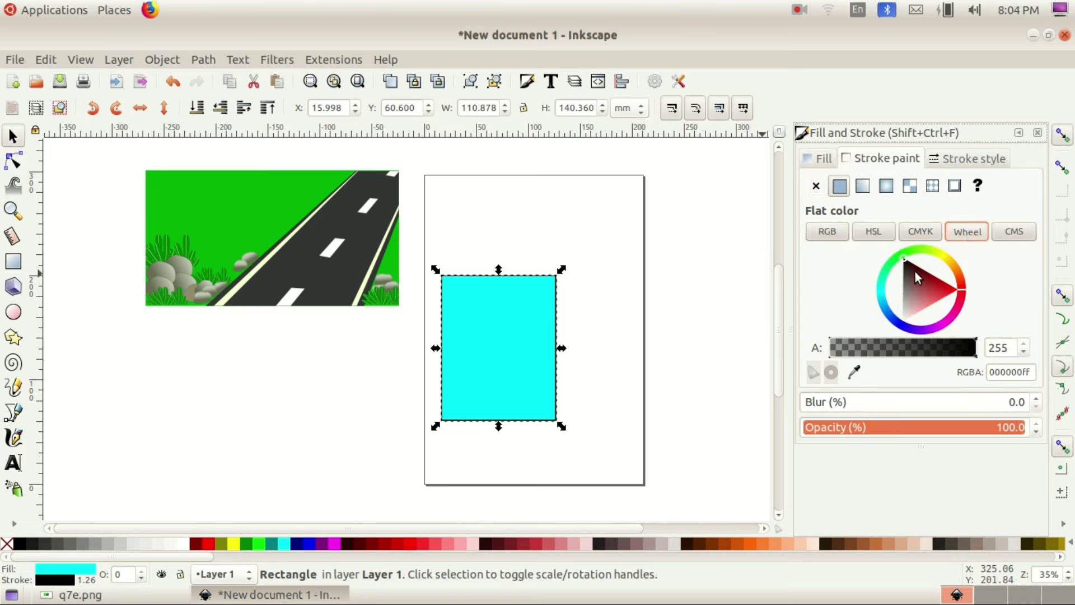
drag(910, 266, 905, 259)
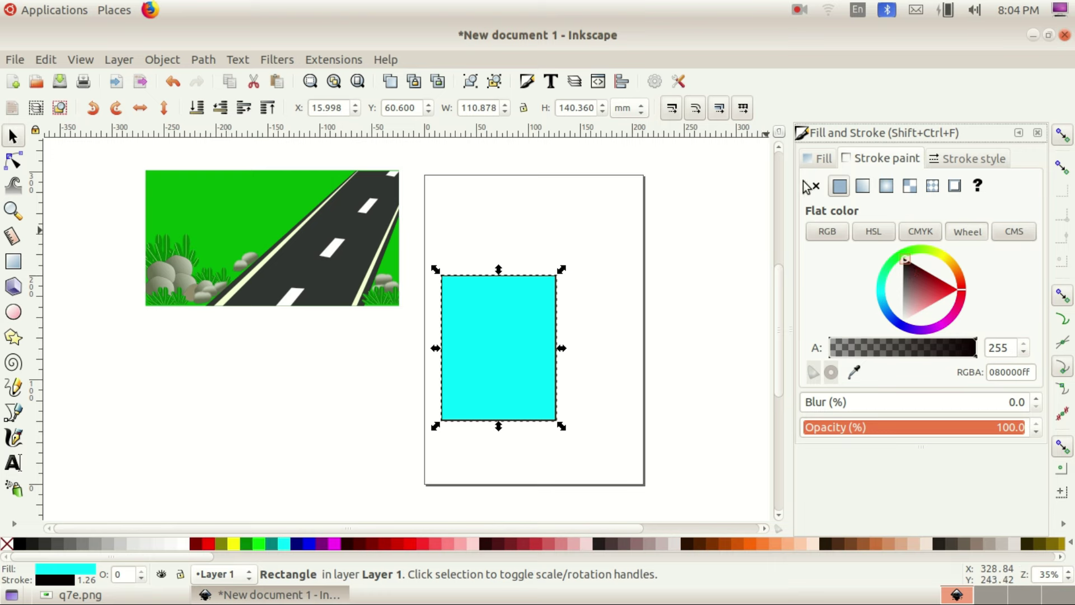
click(821, 159)
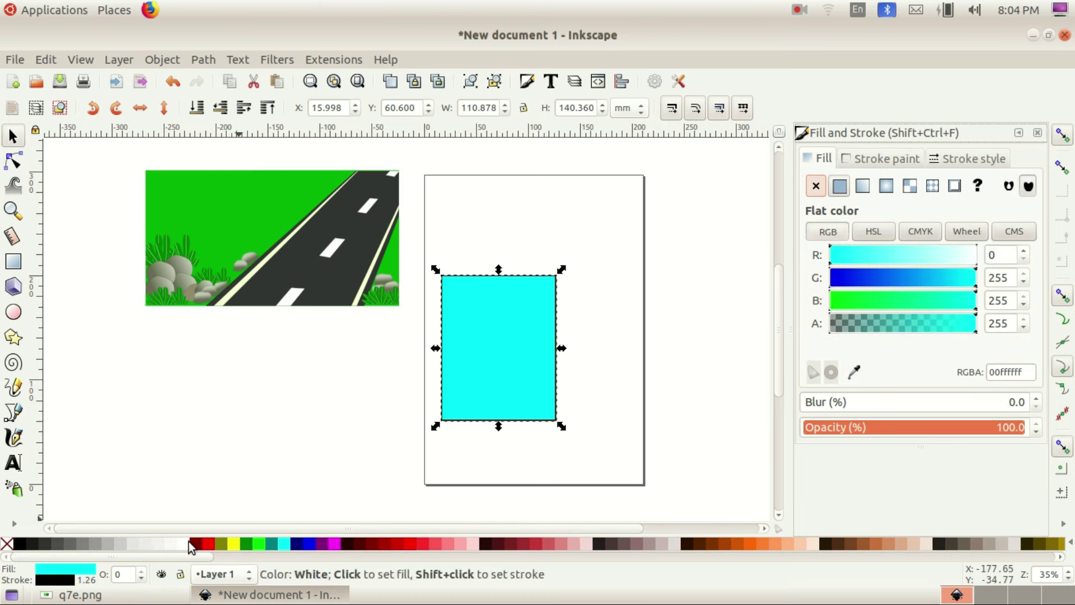
Step: Fill the rectangle white and move it down and to the right on the page
click(189, 542)
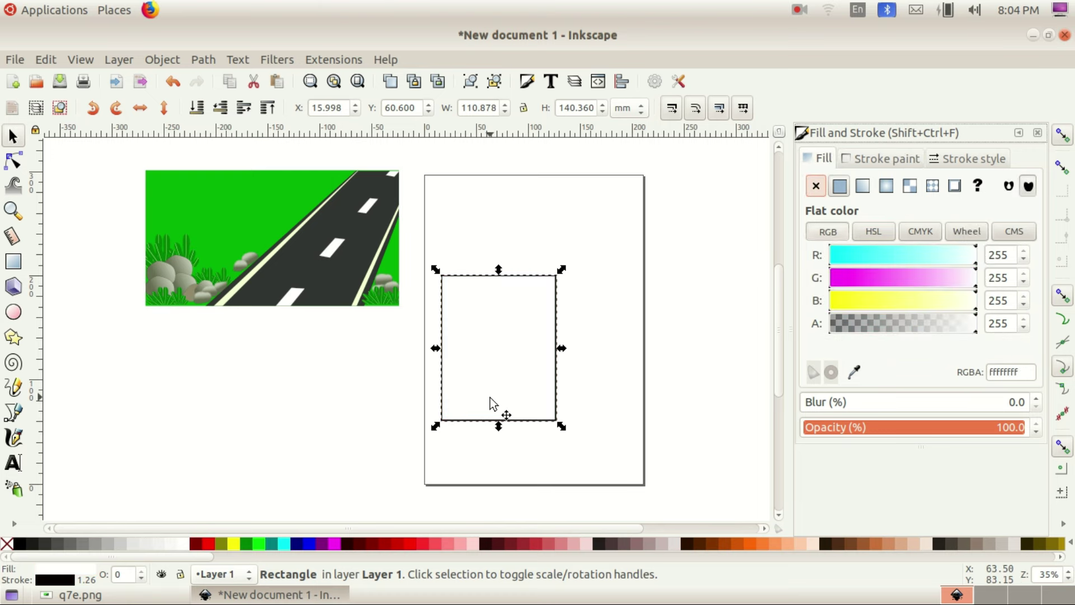
drag(492, 402, 517, 428)
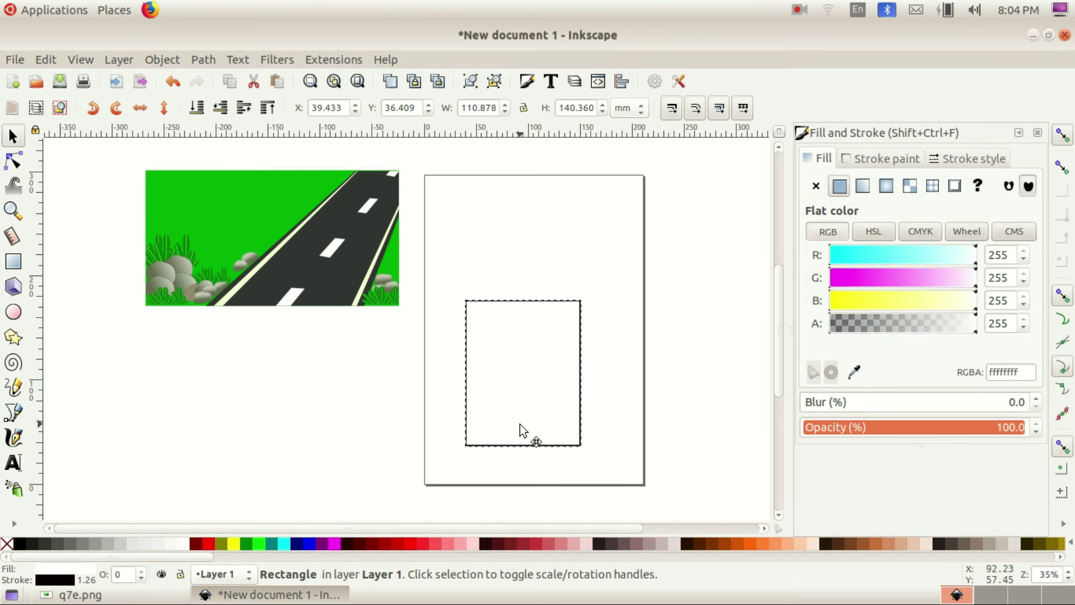
click(243, 595)
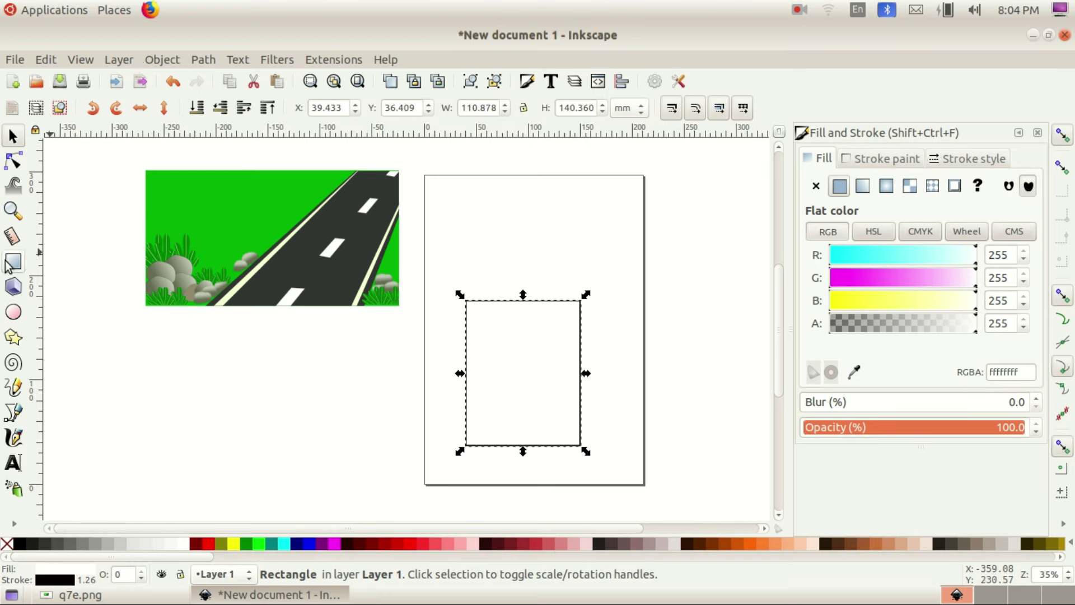
Step: Ready the Ellipse tool for an arc by replacing its Start angle with 180
click(14, 311)
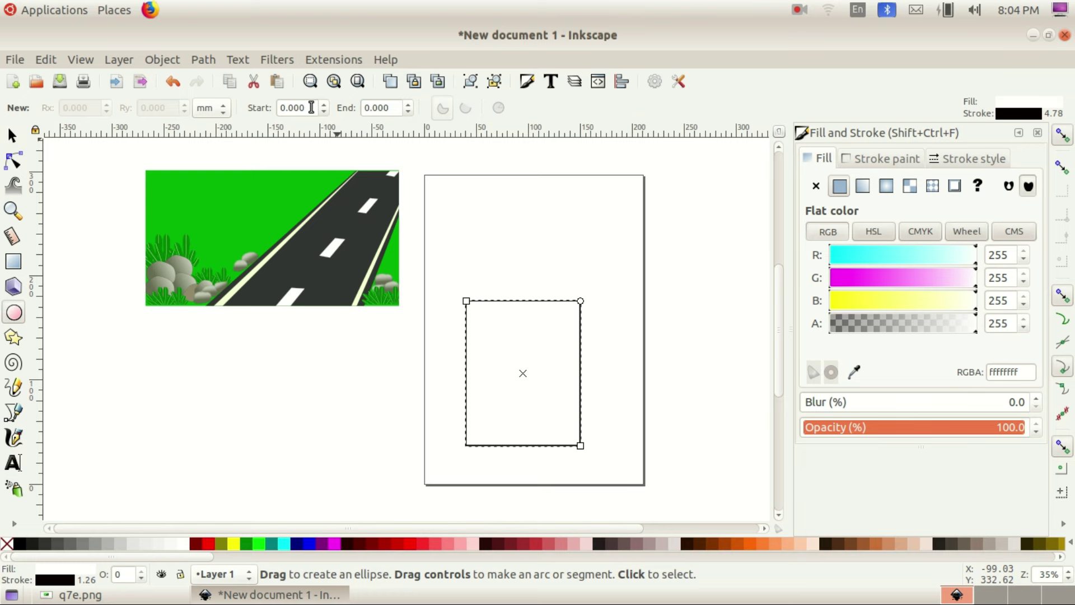
drag(309, 107, 274, 107)
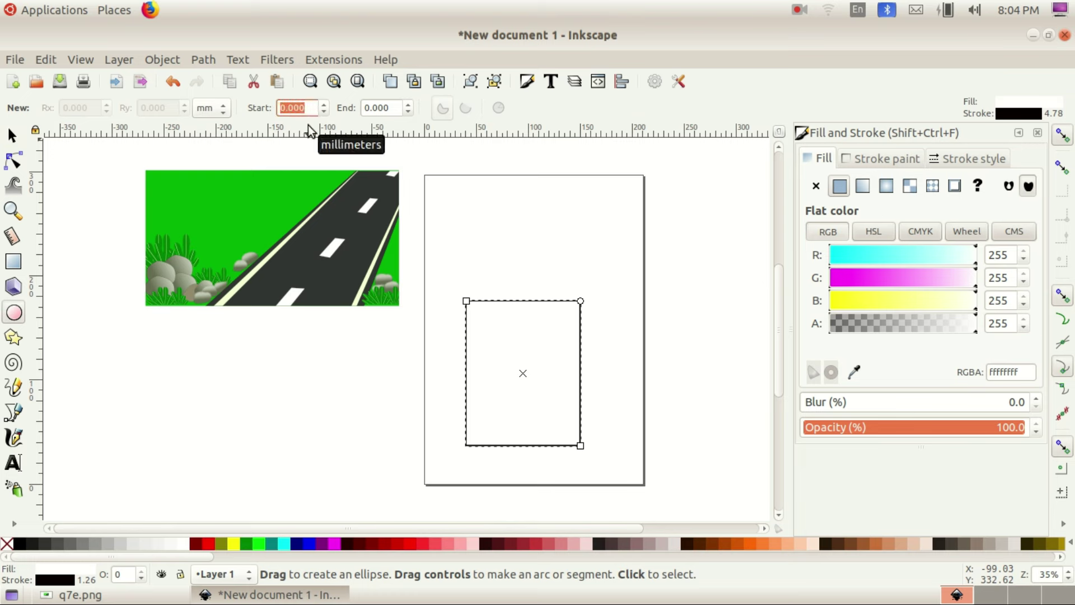
key(BackSpace)
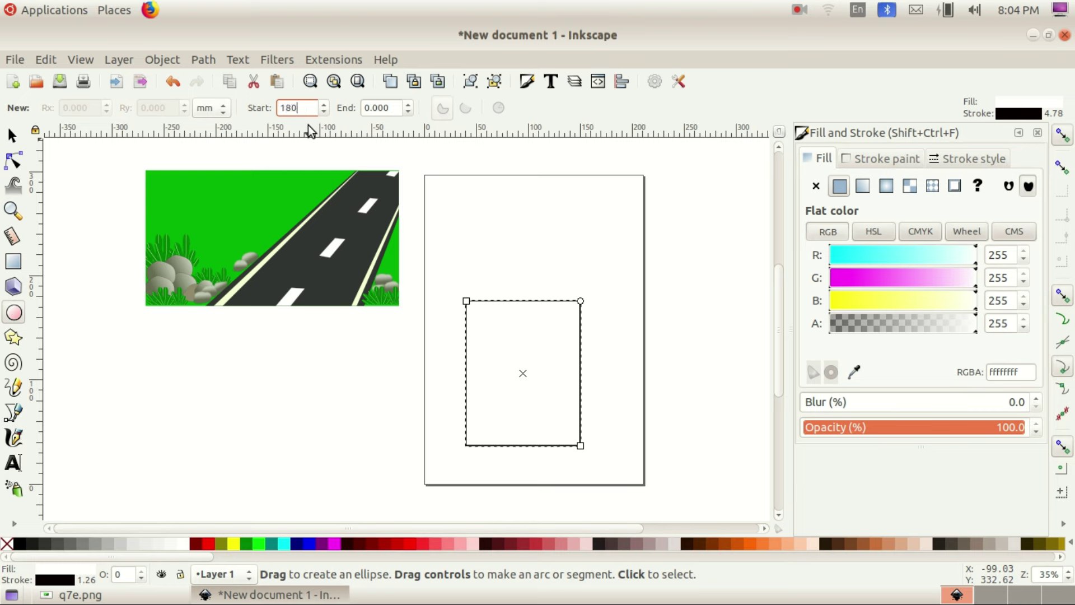
Step: Draw a yellow half-ellipse and fit it atop the rectangle at about 112.358 × 71.237 mm
drag(470, 192, 592, 305)
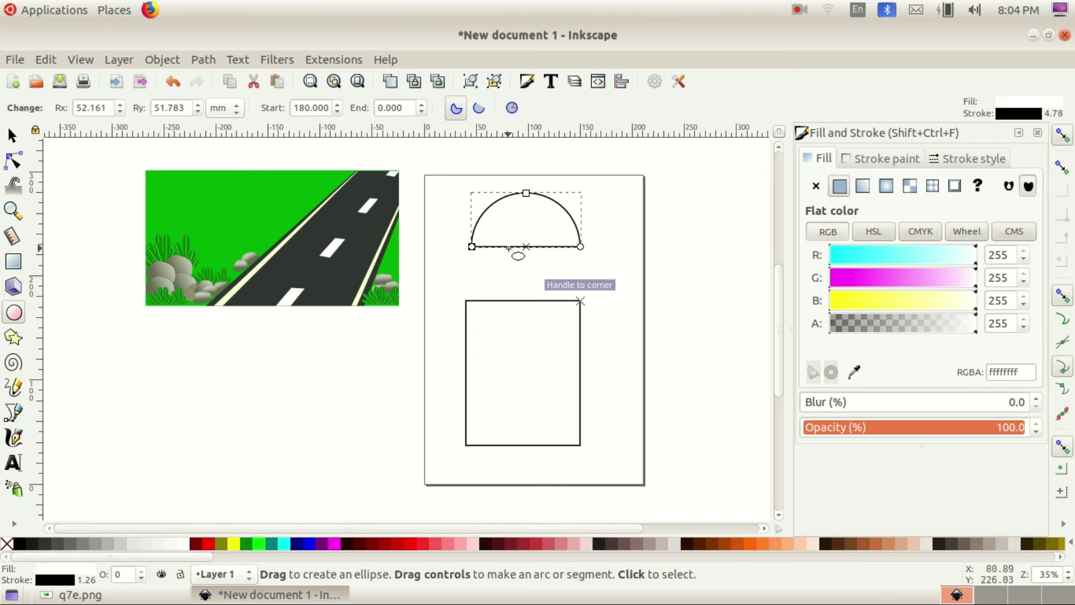
click(13, 137)
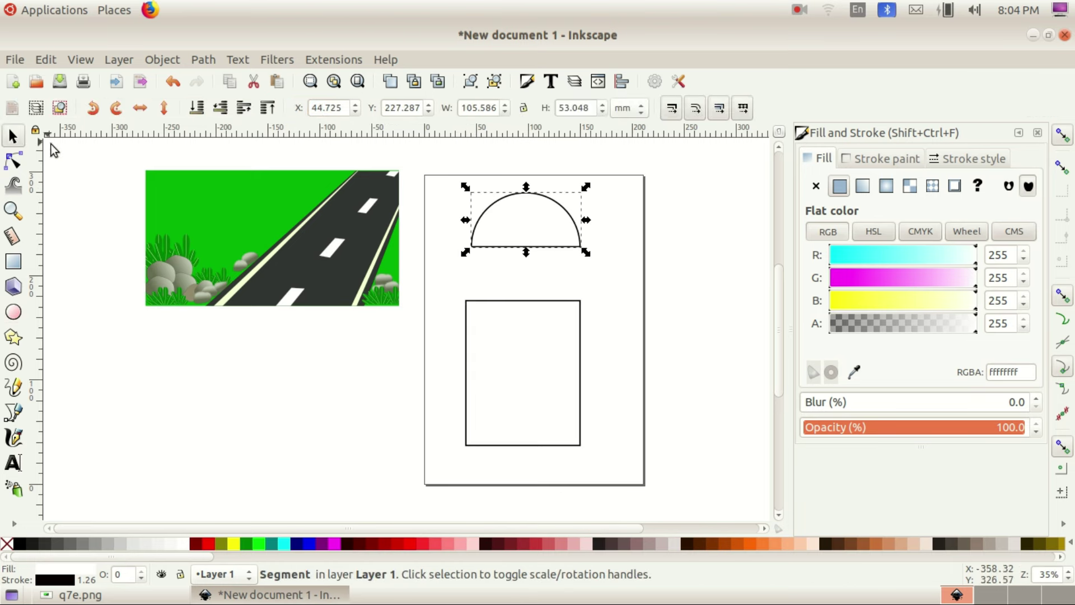
click(248, 596)
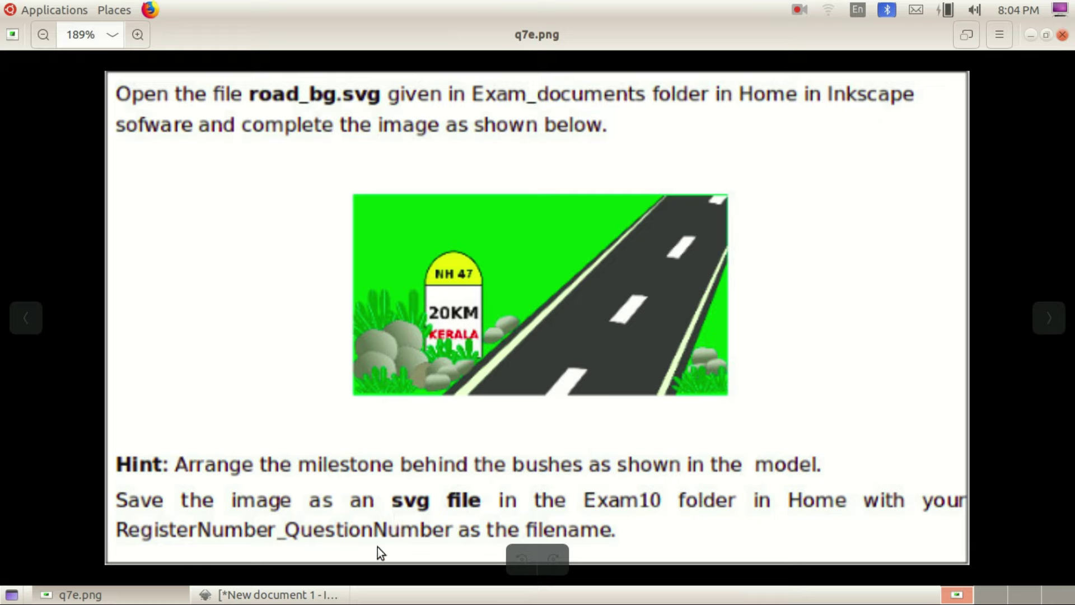
click(269, 595)
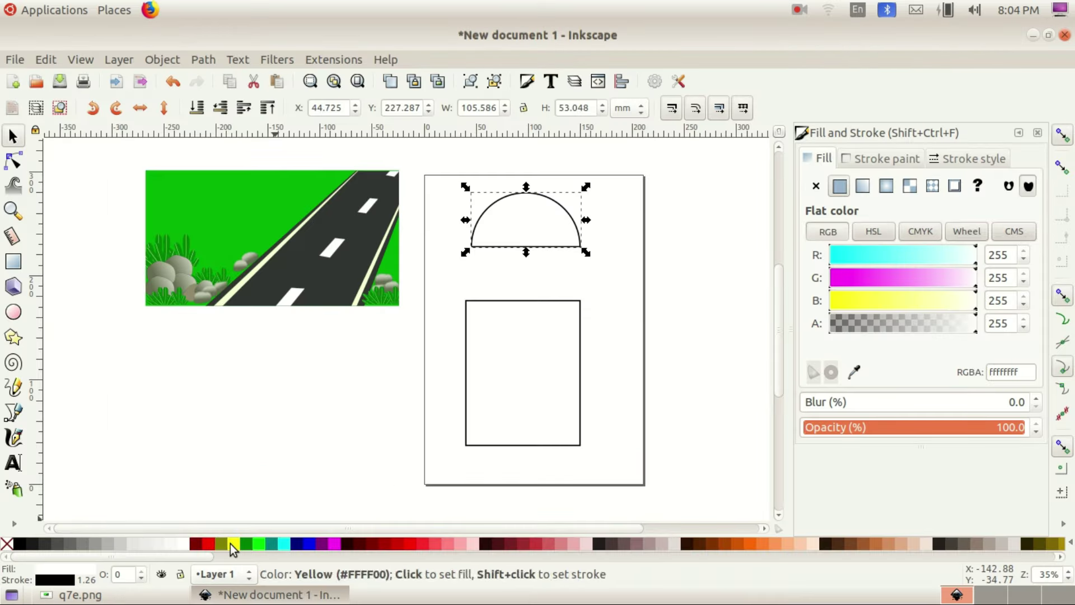
click(231, 543)
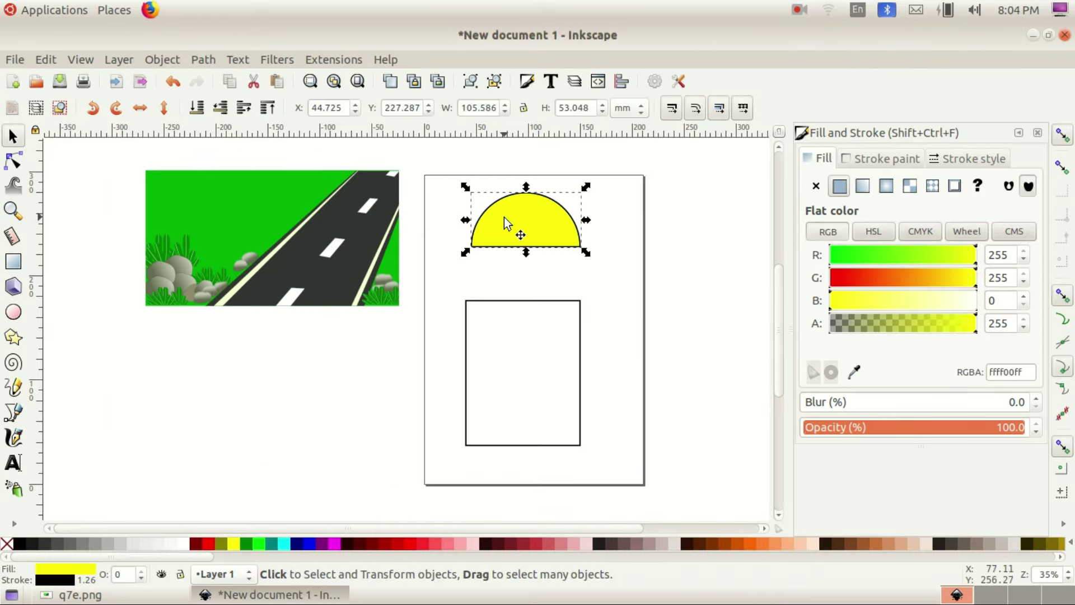
drag(504, 216, 512, 275)
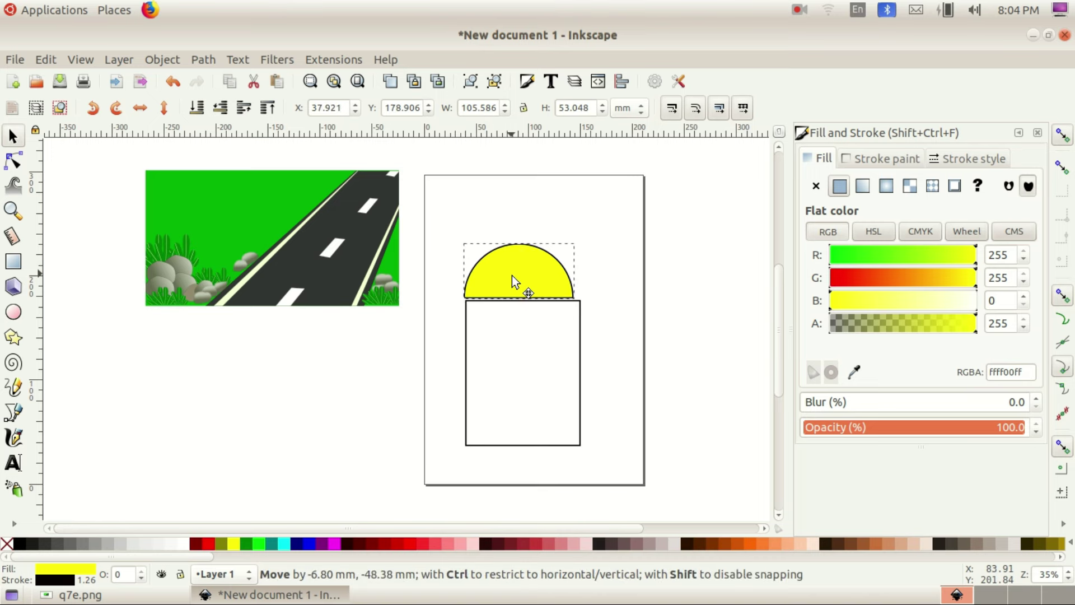
drag(517, 242, 520, 227)
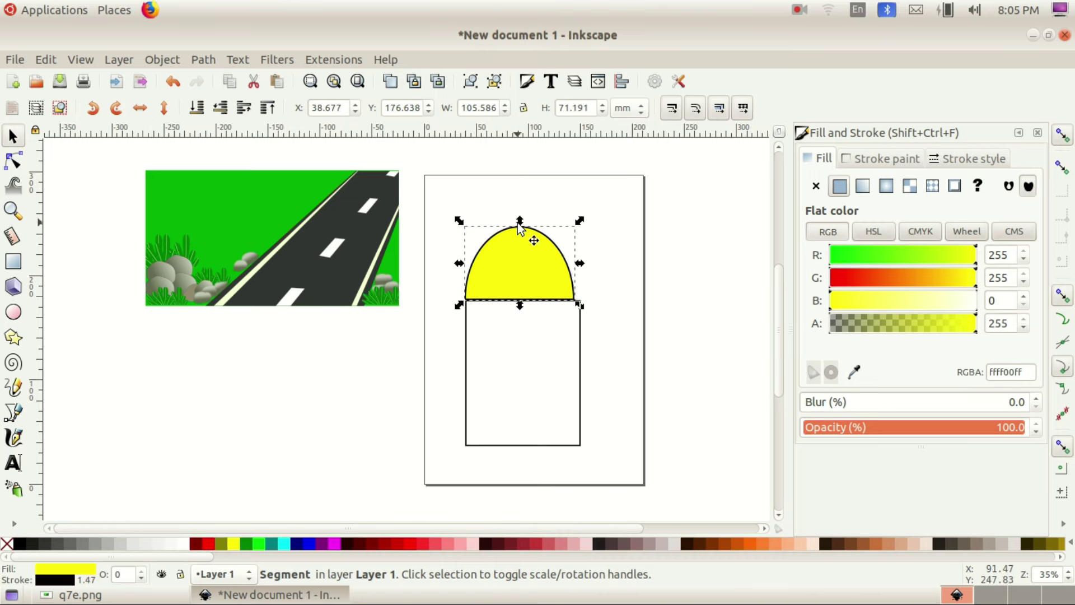
mouse_move(580, 263)
mouse_down()
mouse_move(590, 269)
mouse_move(548, 269)
mouse_up()
click(616, 326)
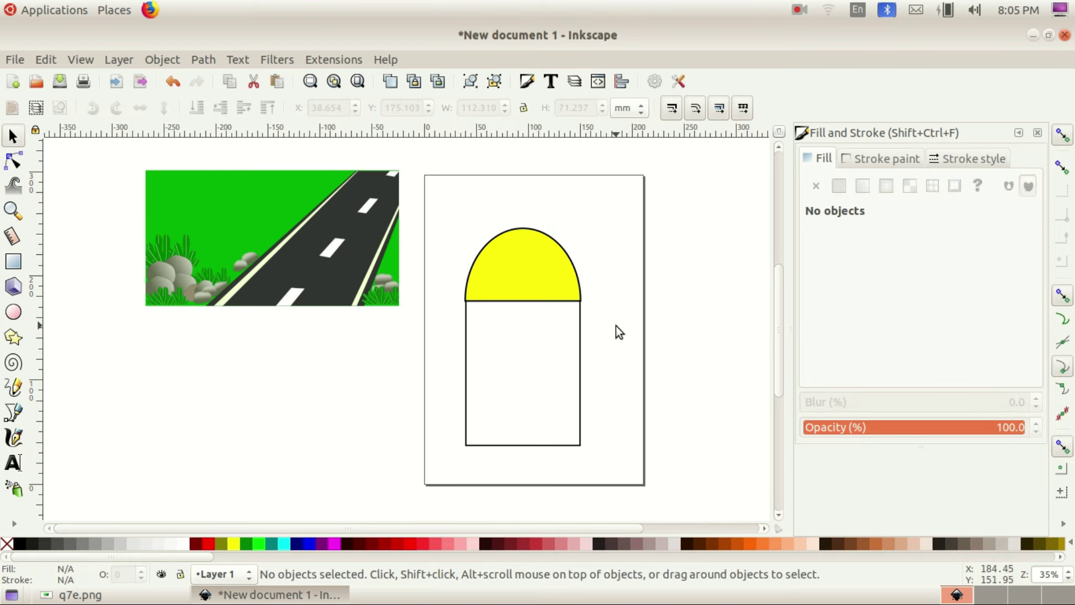
Step: Shorten the white rectangle to about 110.878 × 119.950 mm from its bottom edge
click(541, 406)
drag(523, 449, 526, 428)
key(Escape)
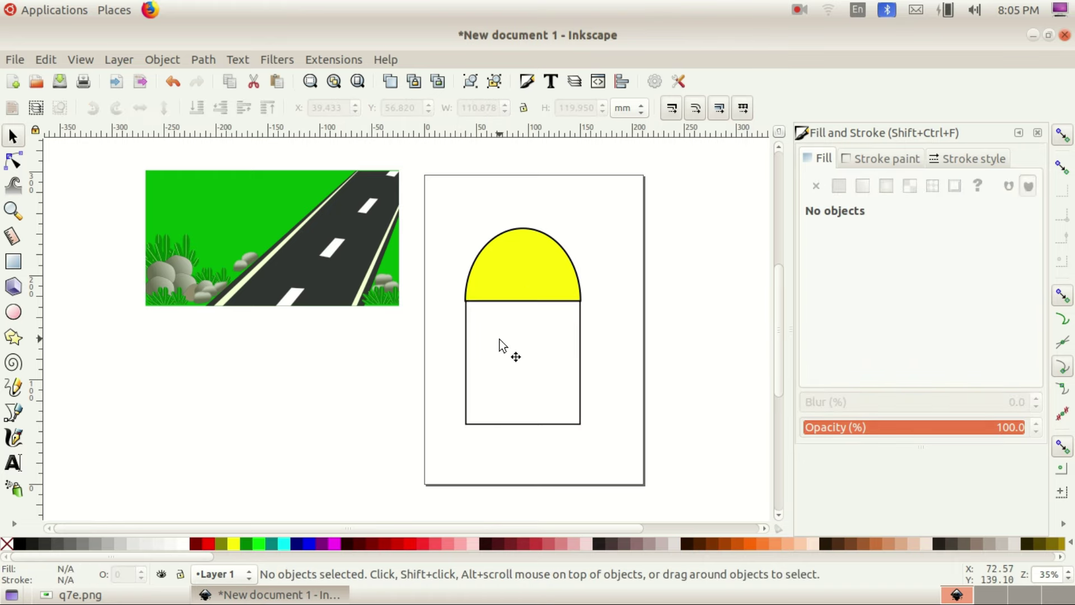
click(84, 595)
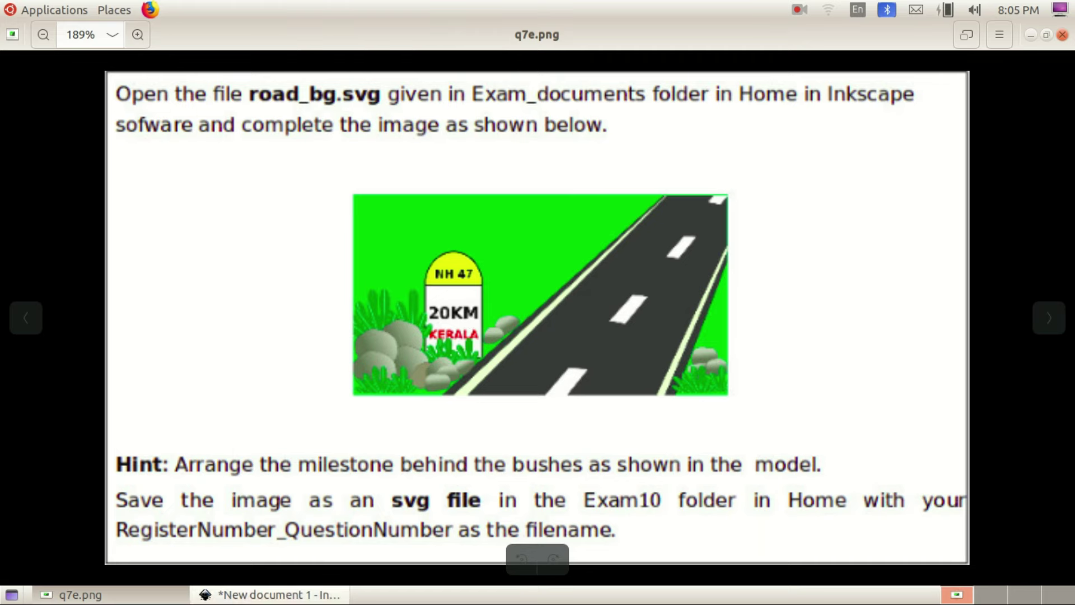
click(268, 594)
Step: Add the NH 47 label text on the canvas and set its font style to Bold
click(15, 462)
click(253, 414)
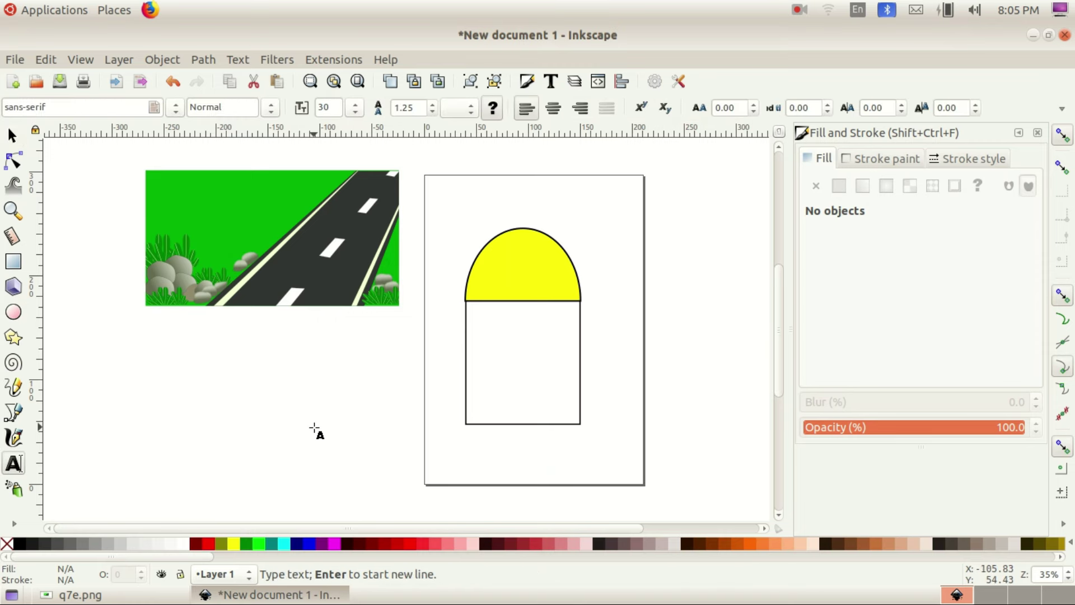
text(N)
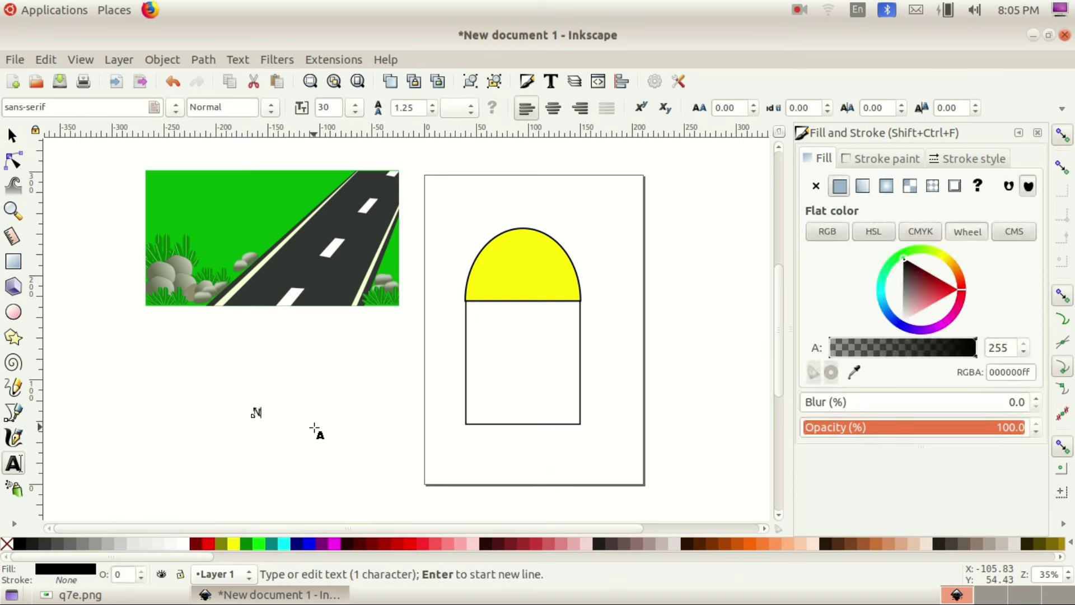
text(H 47)
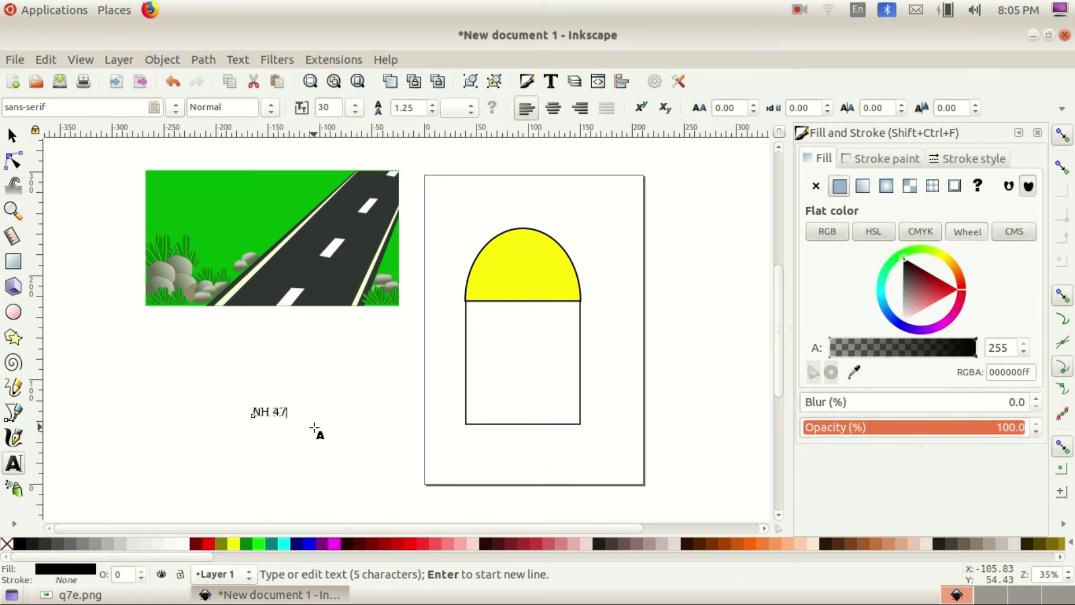
click(297, 593)
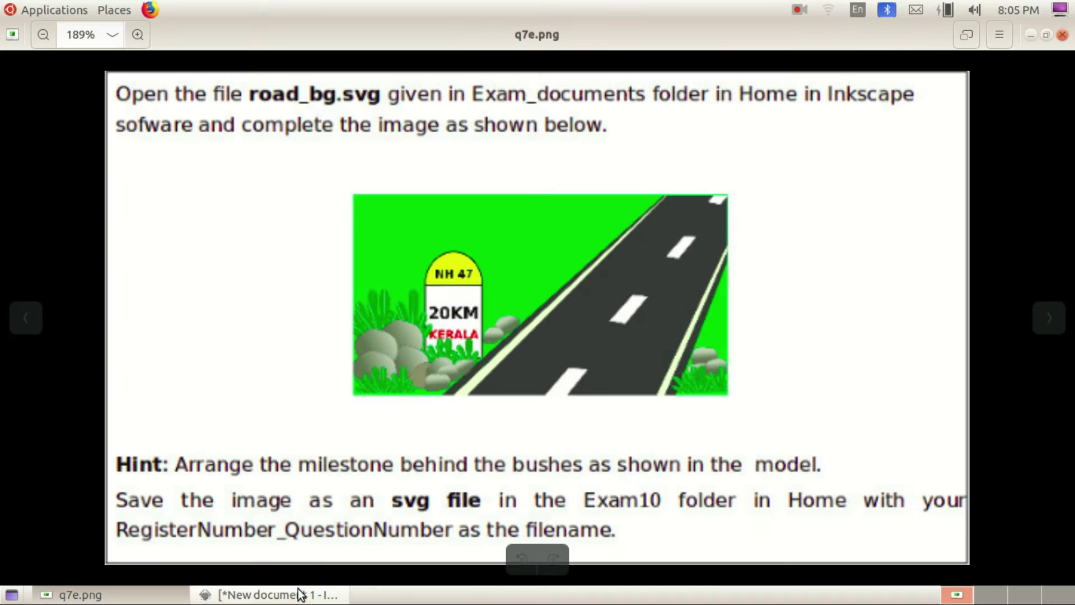
click(300, 594)
key(ctrl+a)
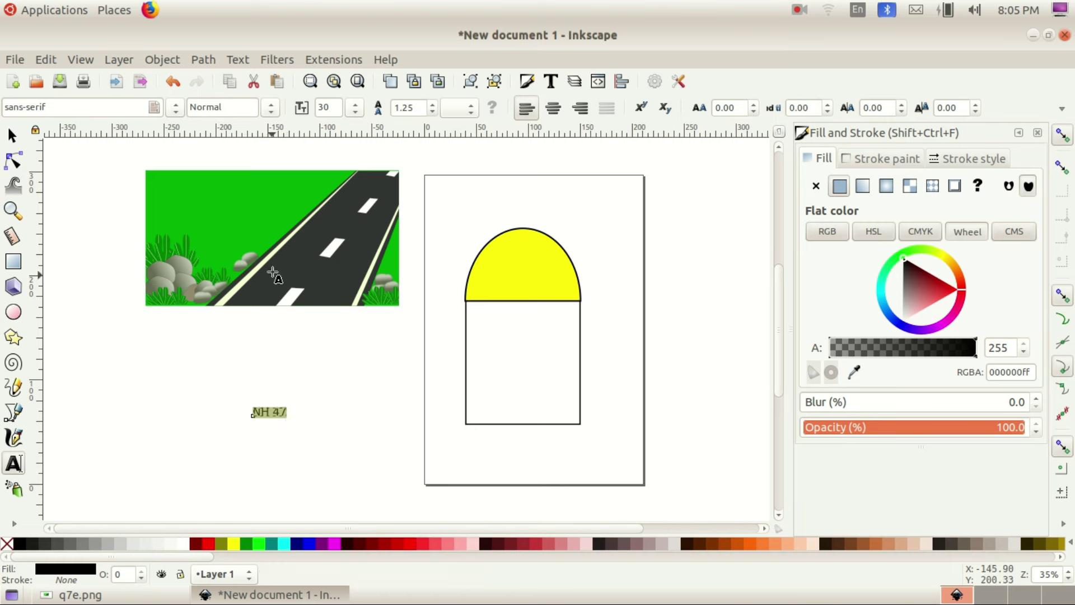
click(270, 113)
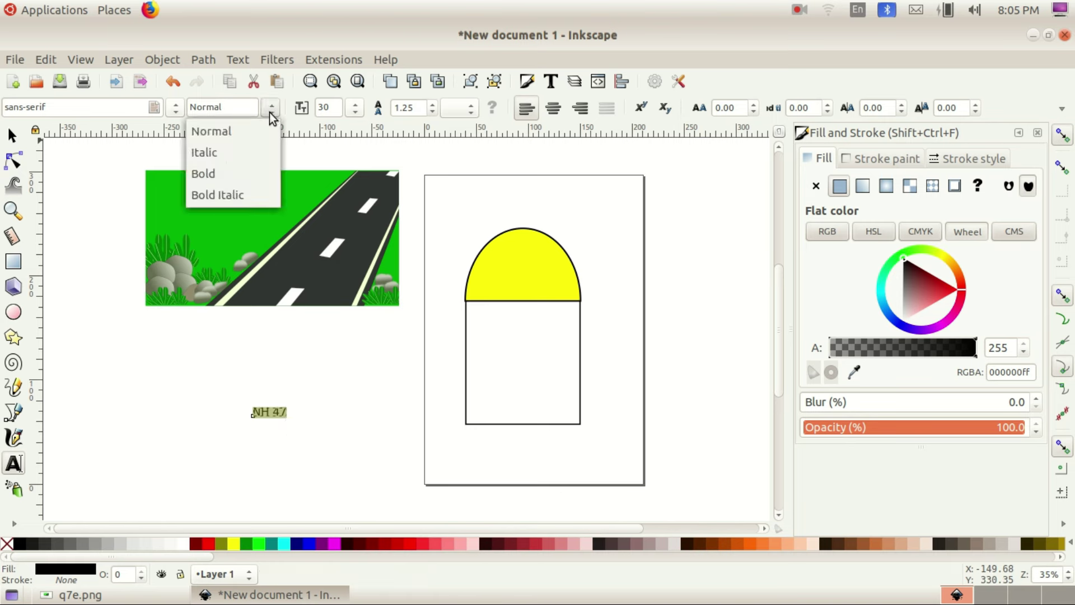
click(235, 172)
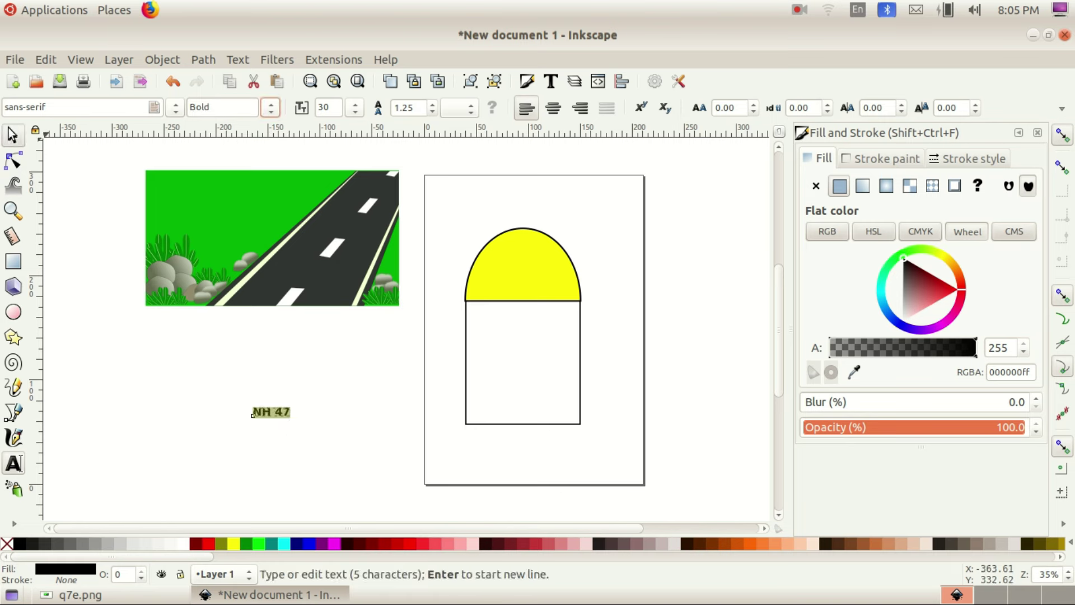
Step: Centre the bold NH 47 label on the yellow dome, then start a new text
click(13, 135)
mouse_move(280, 417)
mouse_down()
mouse_move(538, 312)
mouse_move(550, 257)
mouse_up()
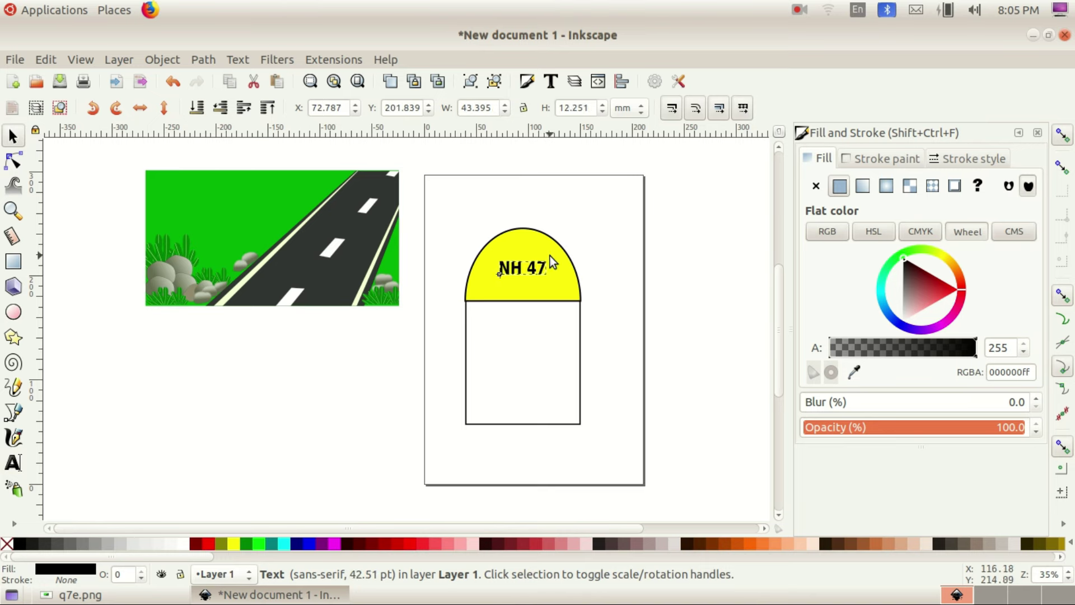
click(269, 595)
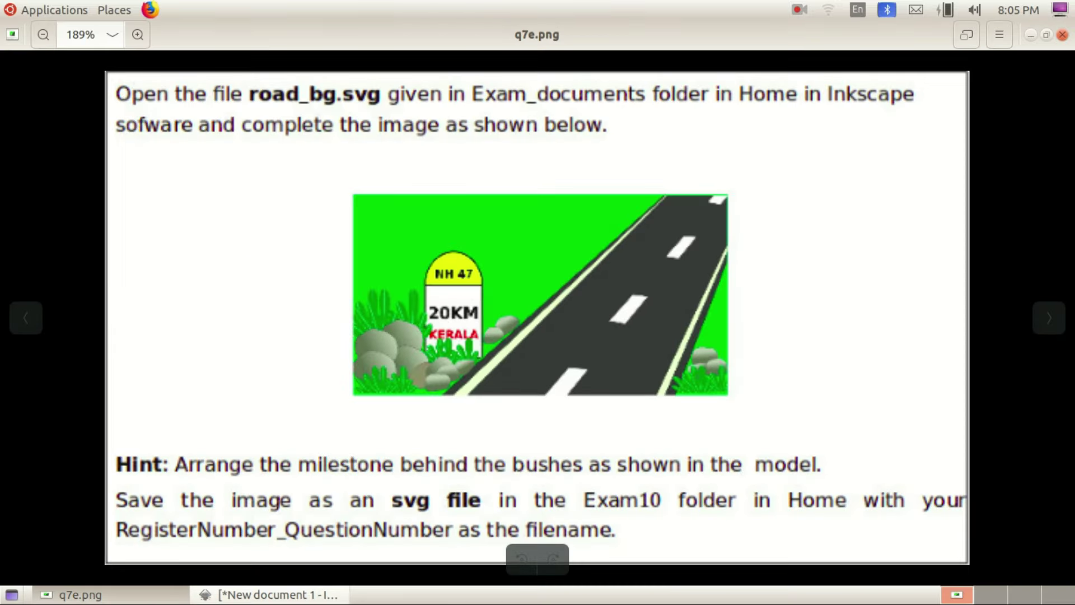
click(269, 595)
click(422, 379)
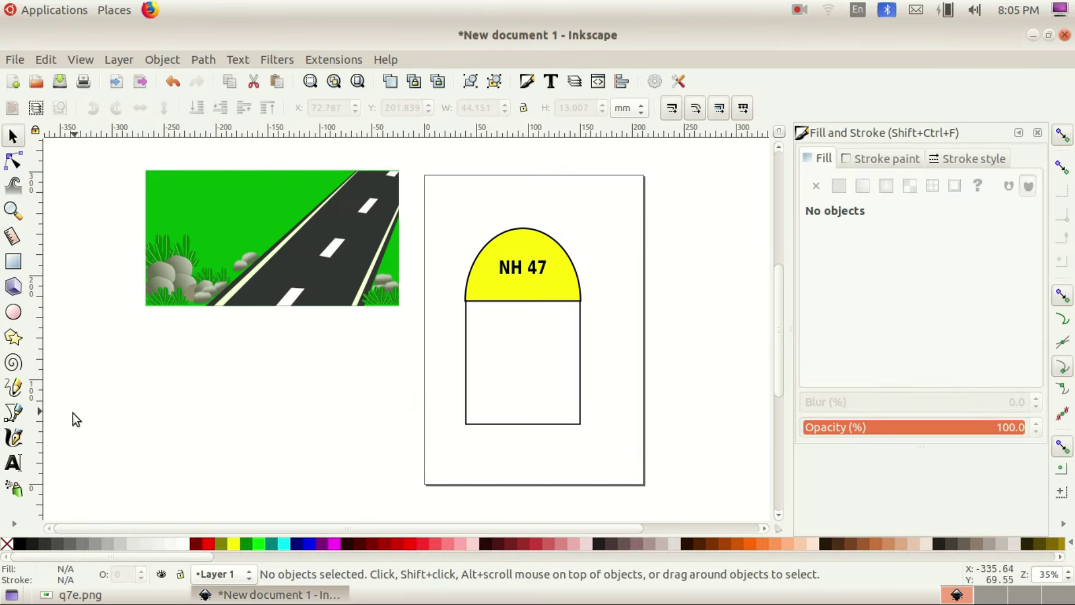
click(14, 464)
click(229, 423)
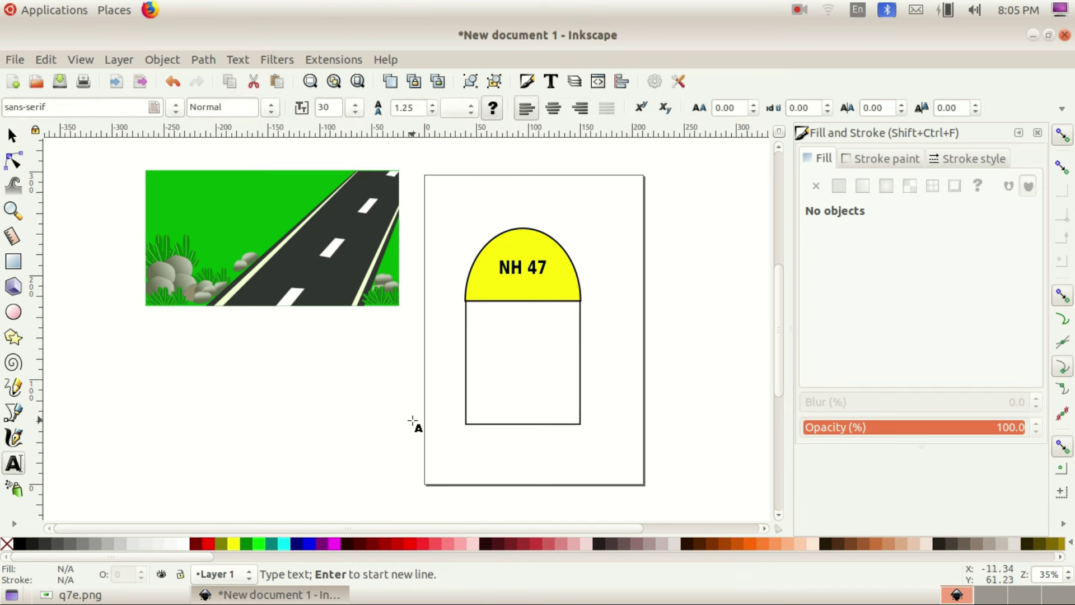
Step: Create the 20 KM text label and make it Bold
text(20 KM)
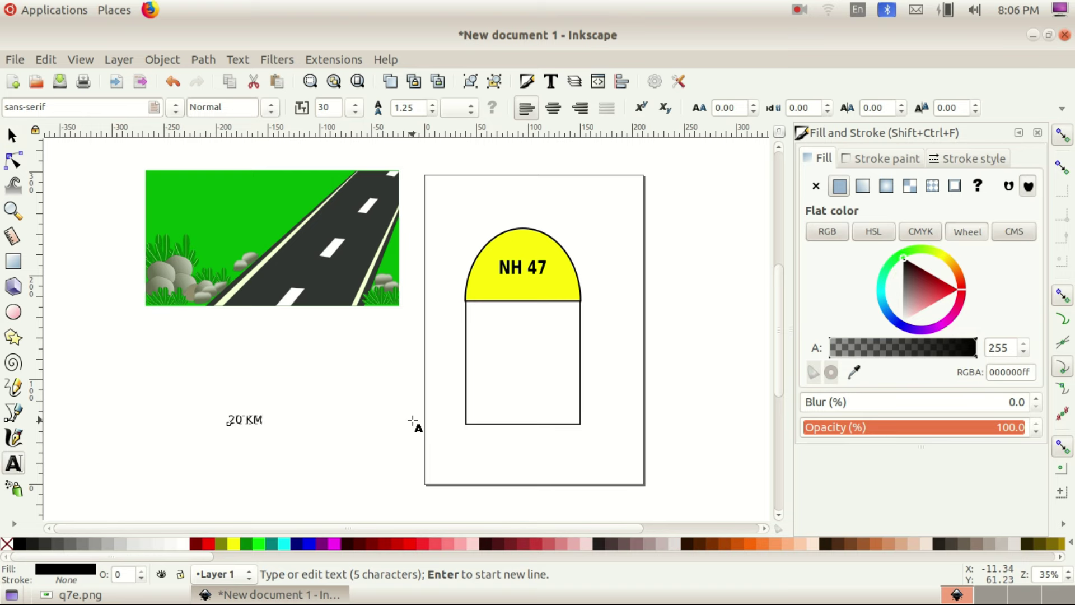
key(ctrl+a)
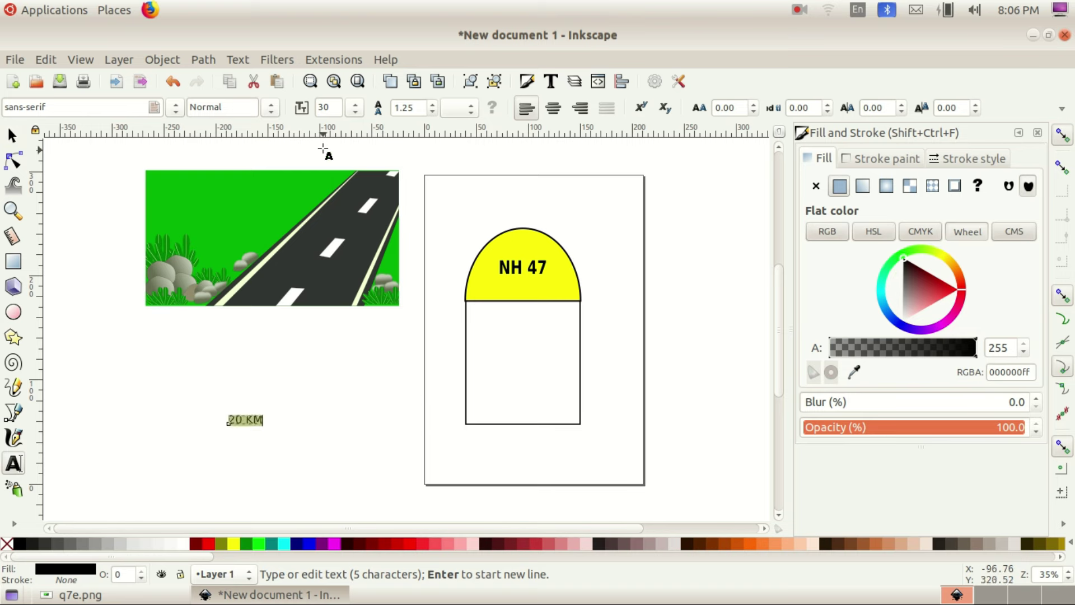
click(271, 108)
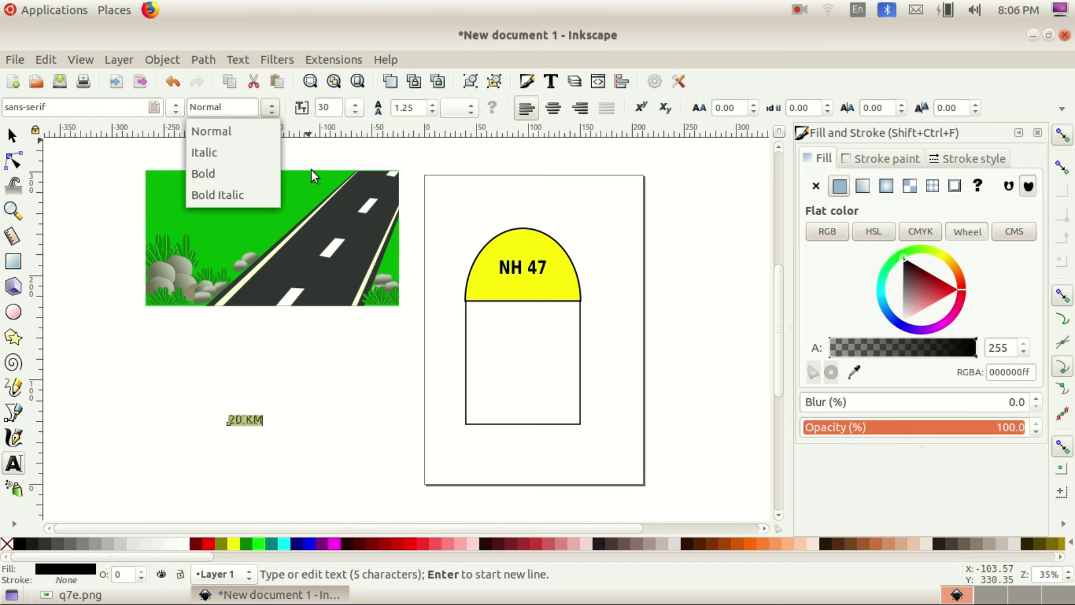
click(230, 174)
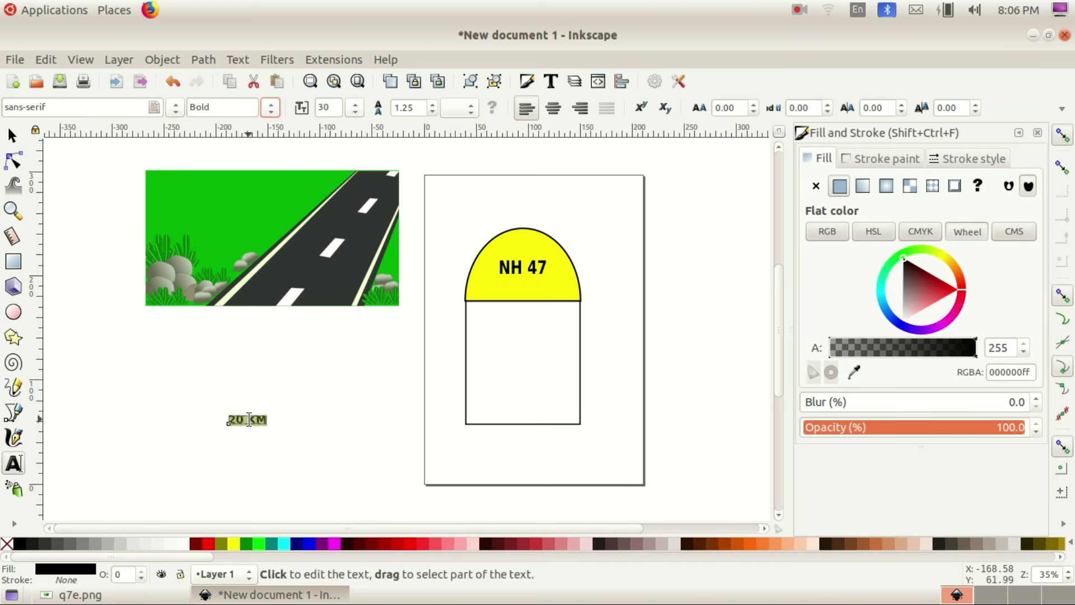
Step: Enlarge the 20 KM label and place it in the milestone's white body below NH 47
click(13, 135)
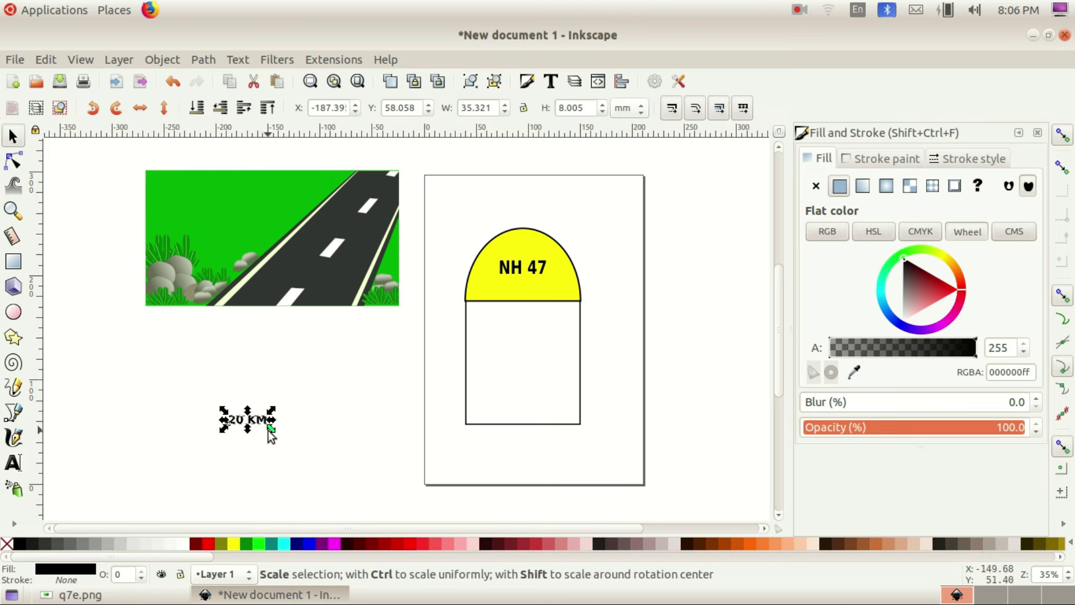
click(274, 595)
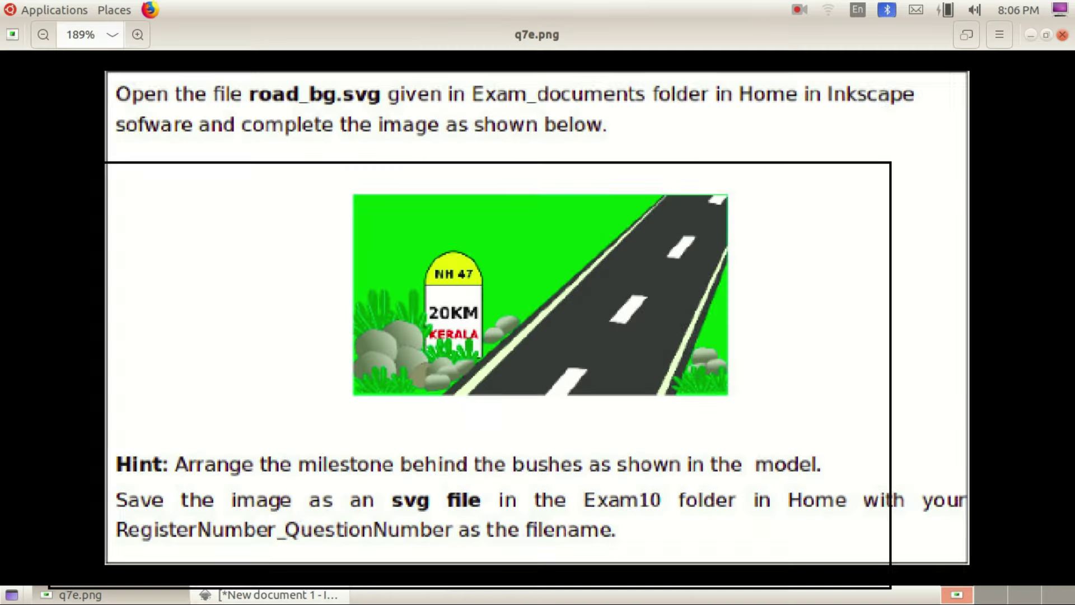
click(274, 595)
mouse_move(271, 429)
mouse_down()
mouse_move(307, 439)
mouse_move(556, 346)
mouse_up()
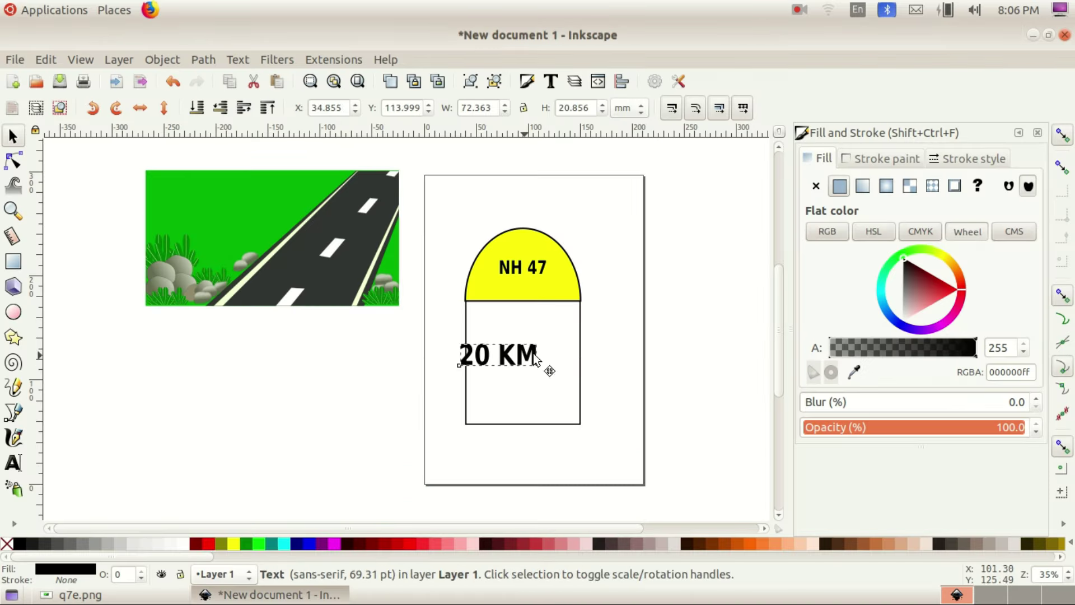
click(557, 344)
click(627, 355)
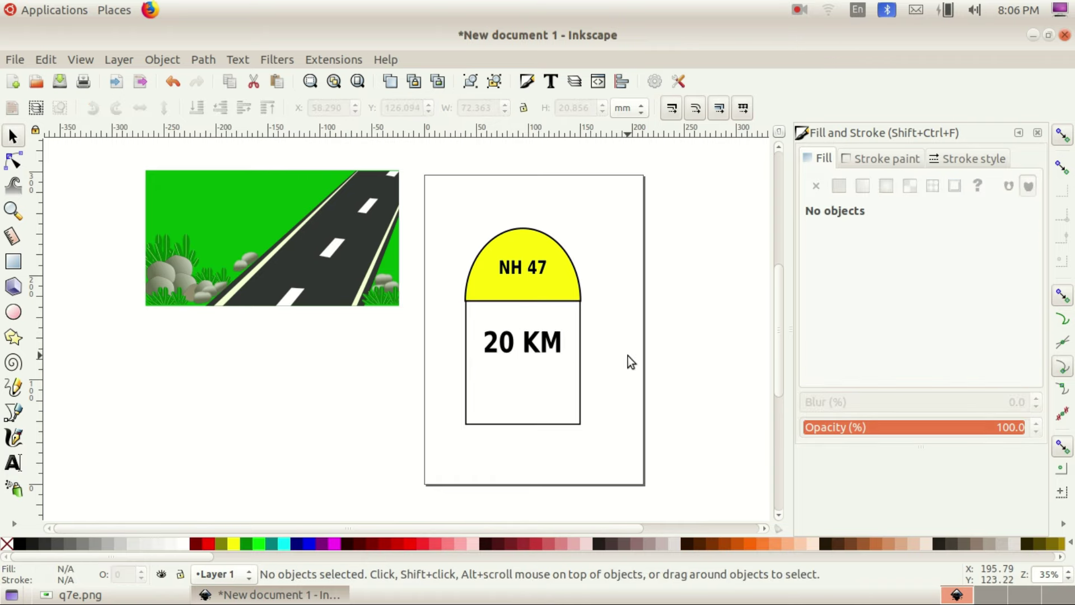
key(alt+Tab)
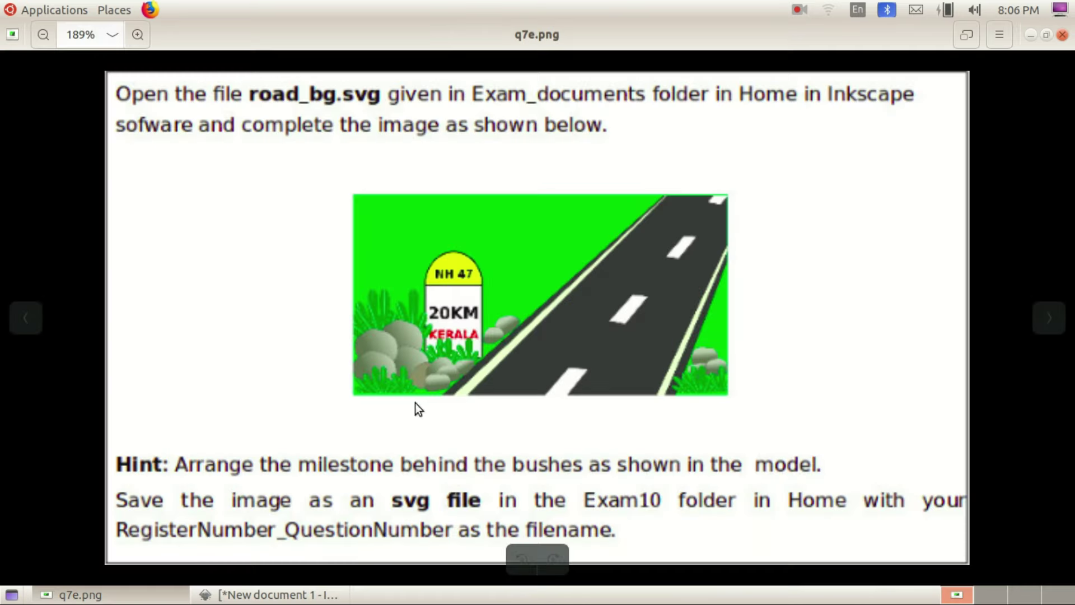
key(alt+Tab)
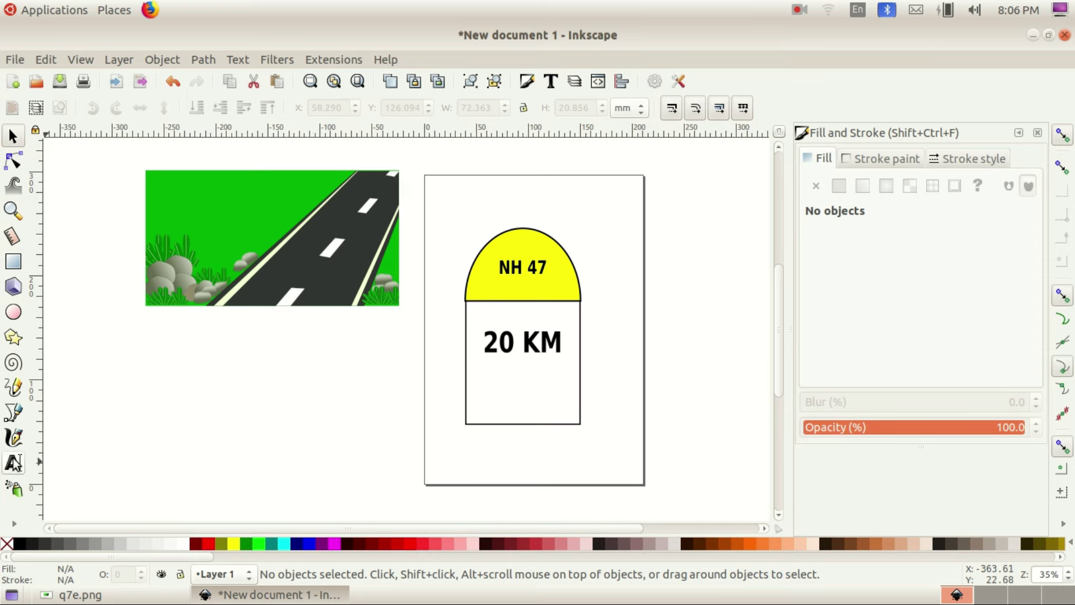
click(14, 463)
Step: Create a KERALA text label below the road picture and make it Bold
click(214, 426)
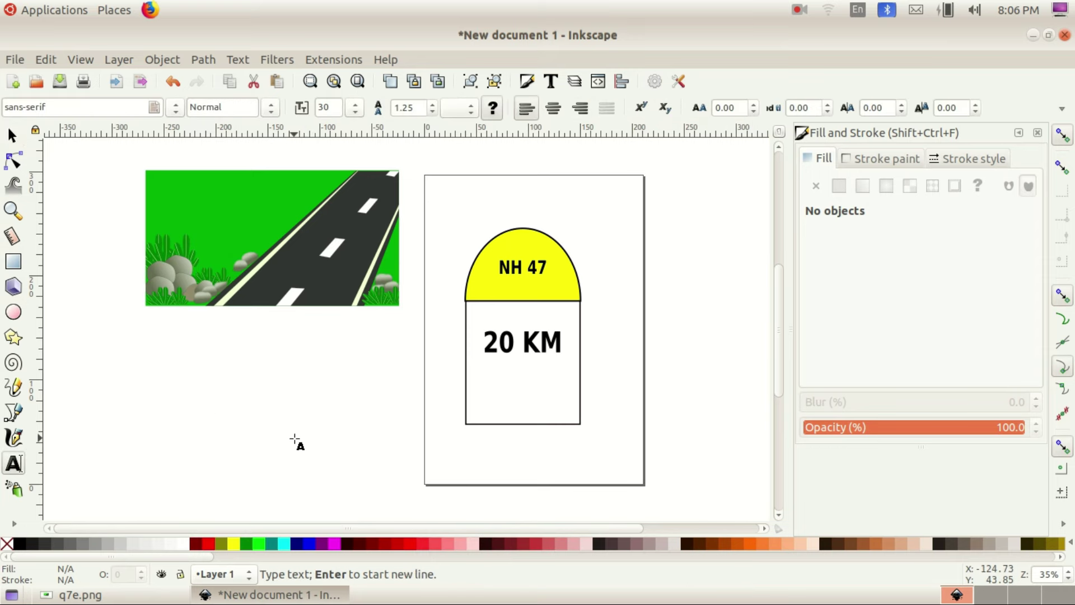
text(KM)
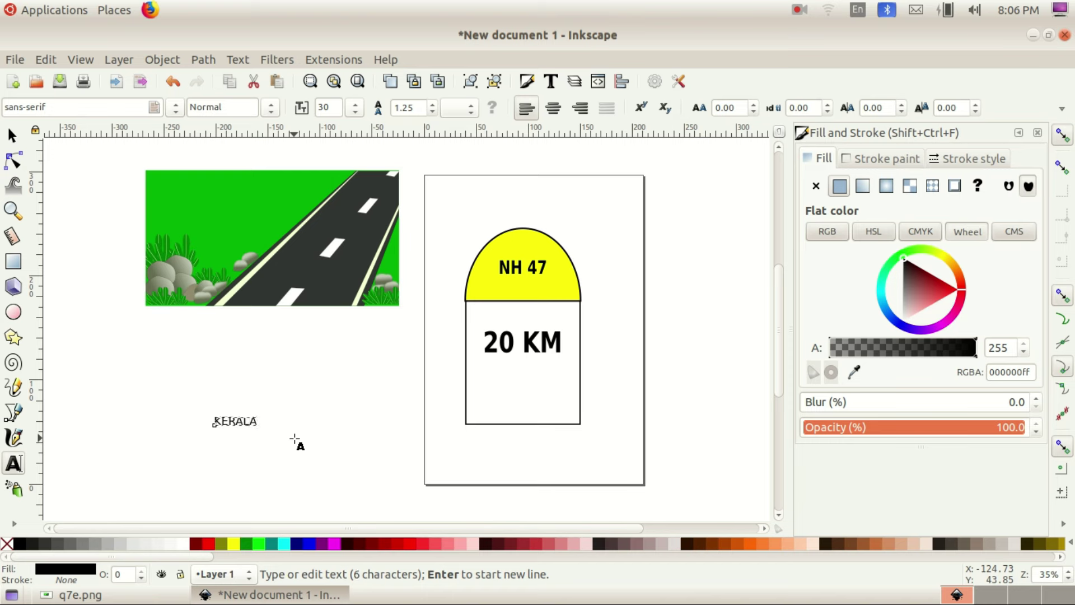
key(ctrl+a)
click(271, 107)
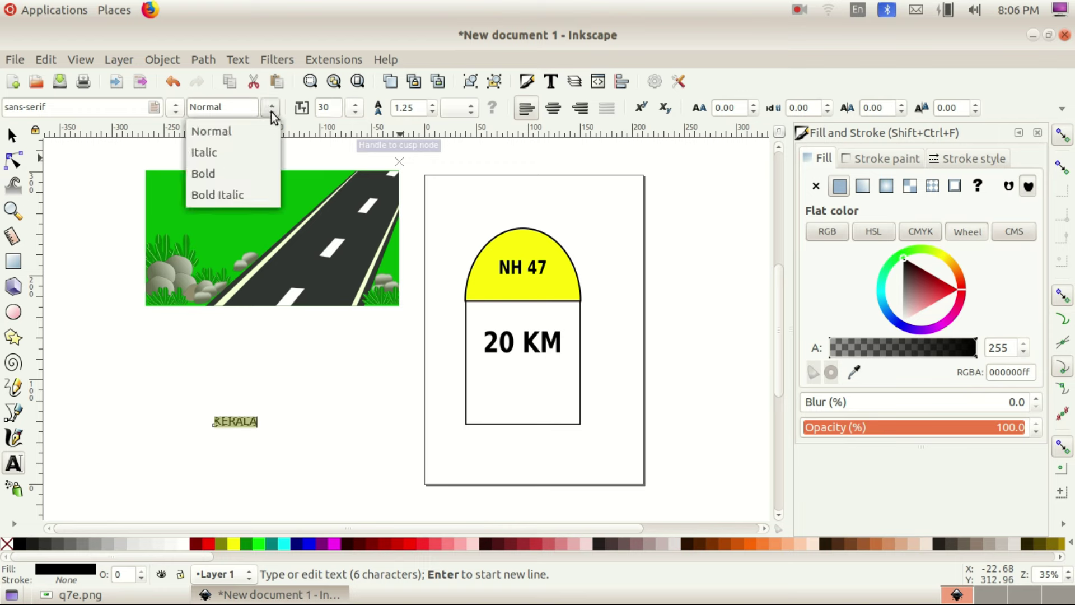
click(203, 173)
Step: Enlarge KERALA, colour it red, widen it, and place it beneath 20 KM
click(15, 137)
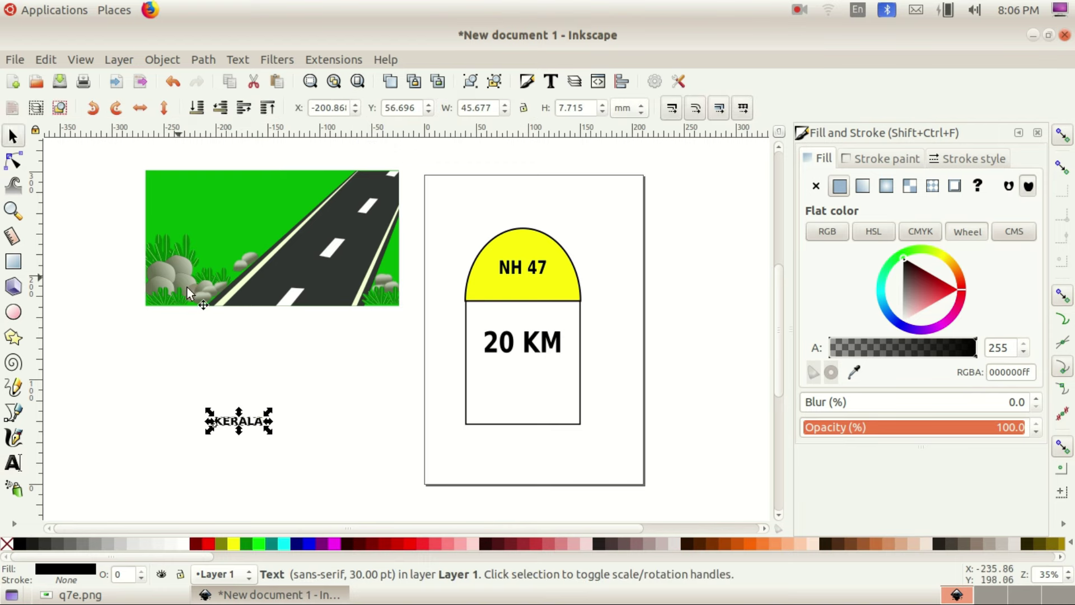
drag(268, 430, 545, 386)
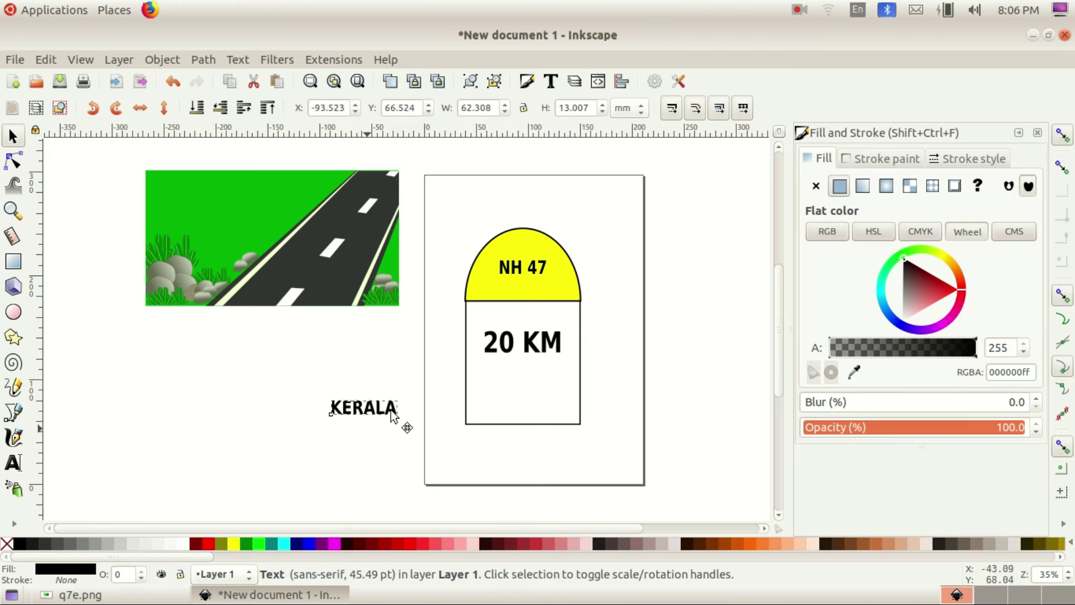
click(272, 595)
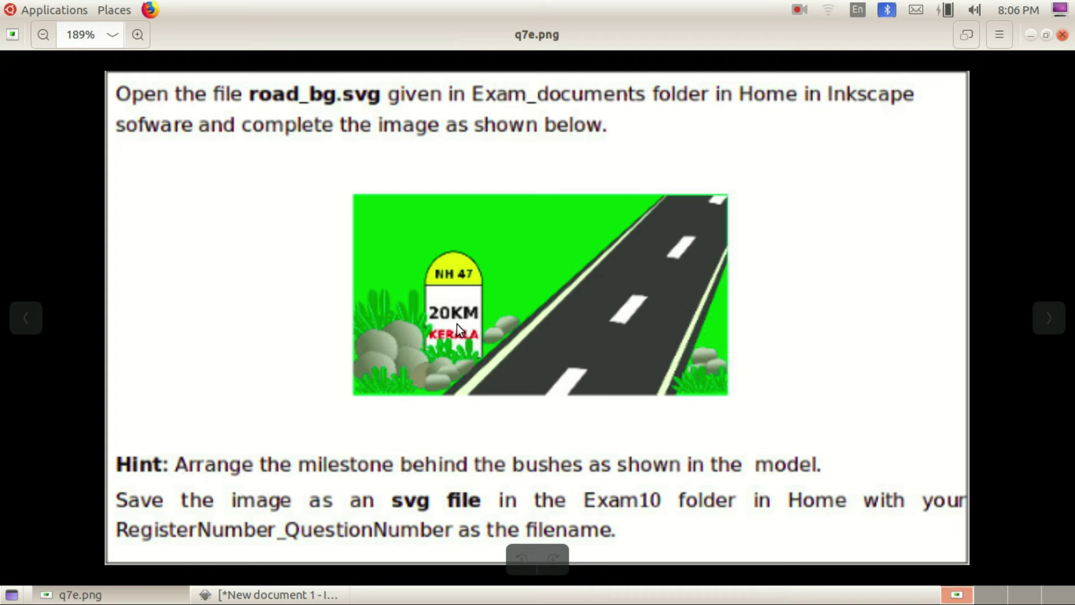
click(269, 595)
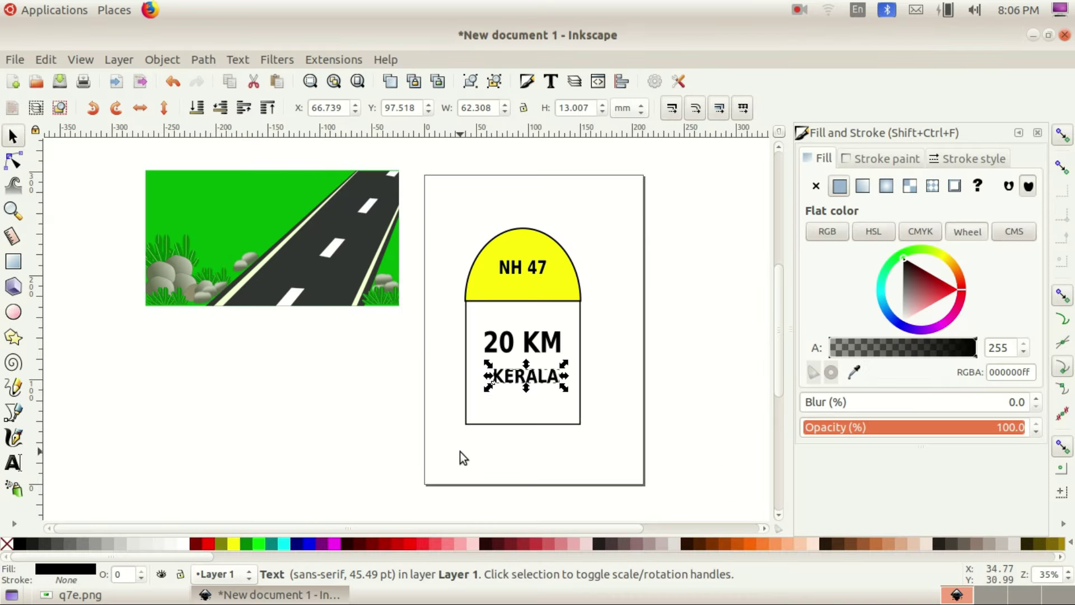
click(210, 544)
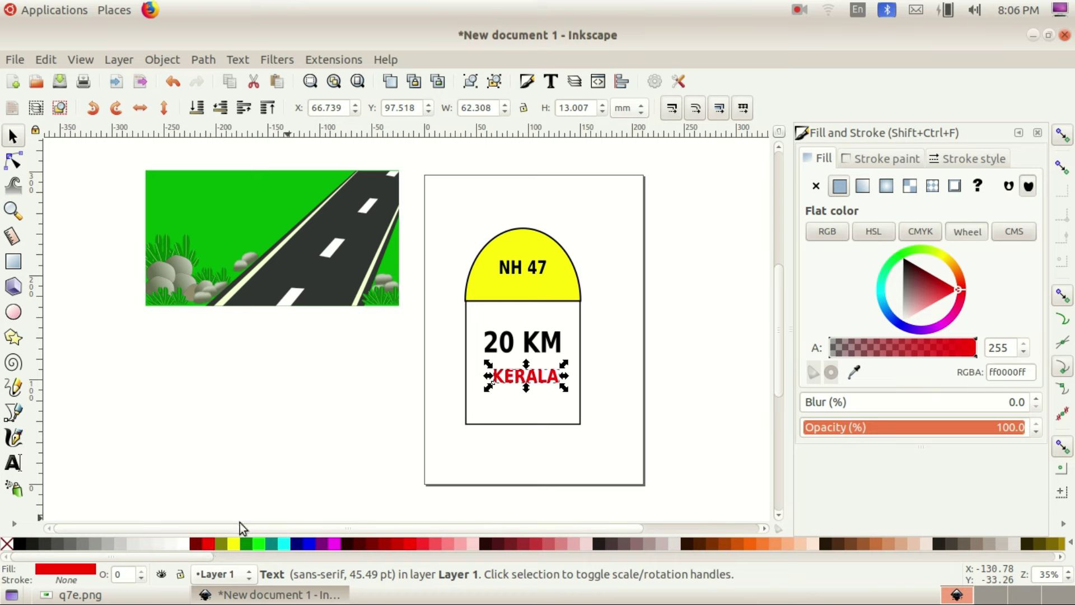
drag(489, 376, 485, 377)
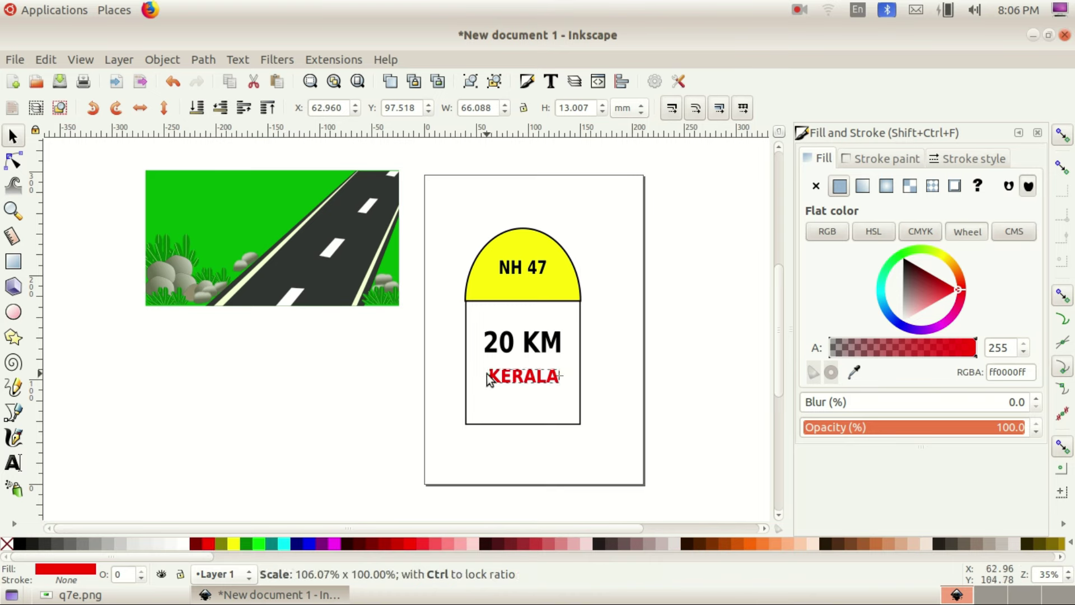
drag(563, 377, 568, 379)
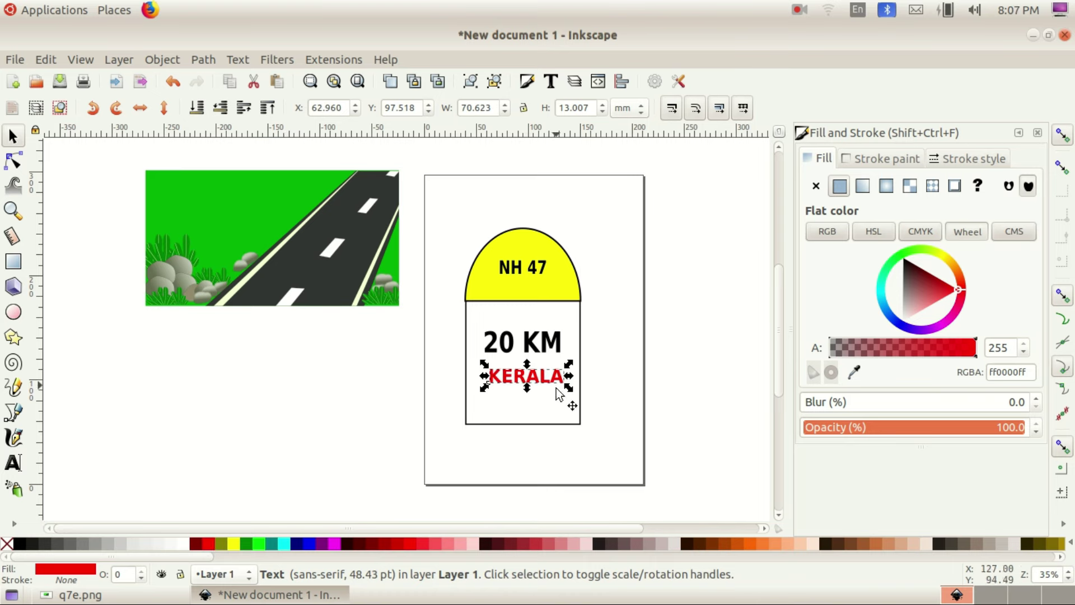
click(589, 268)
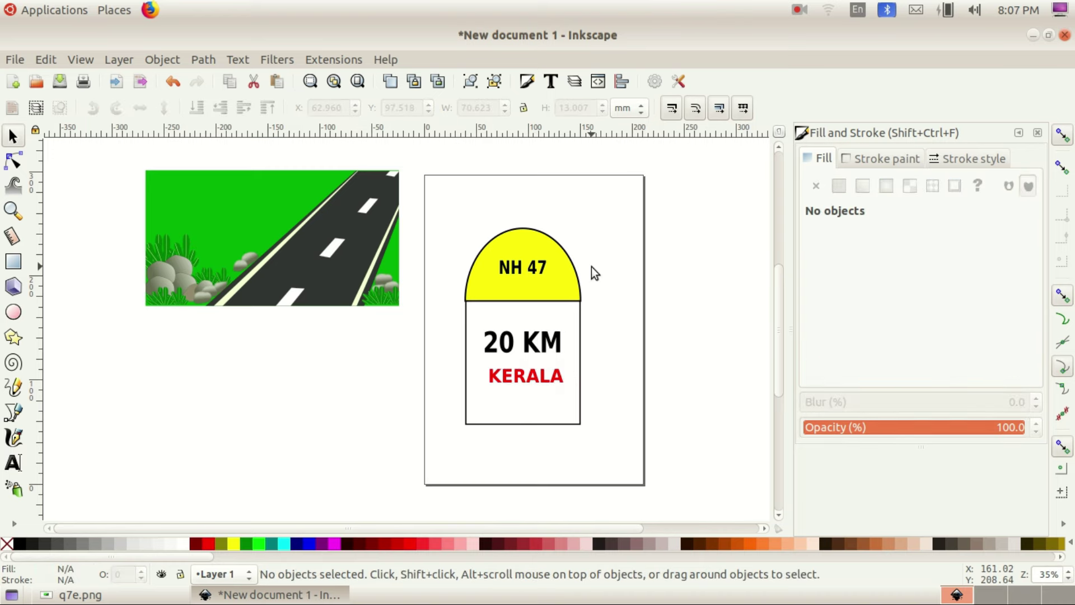
Step: Select the dome, NH 47 text, rectangle and other milestone parts and group them into one 5-object group
click(564, 272)
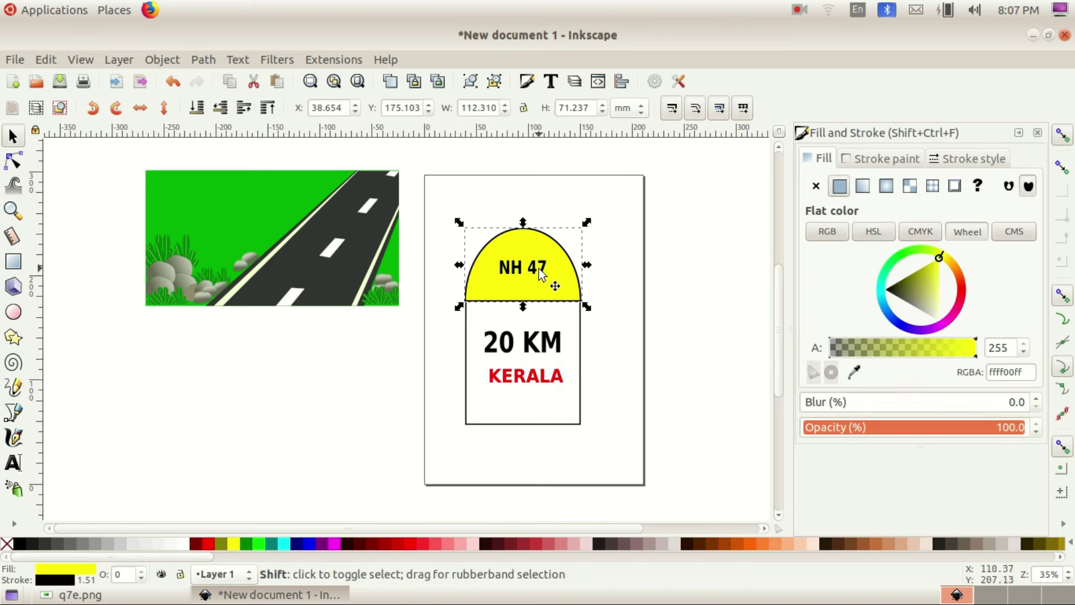
shift+click(543, 271)
shift+click(577, 342)
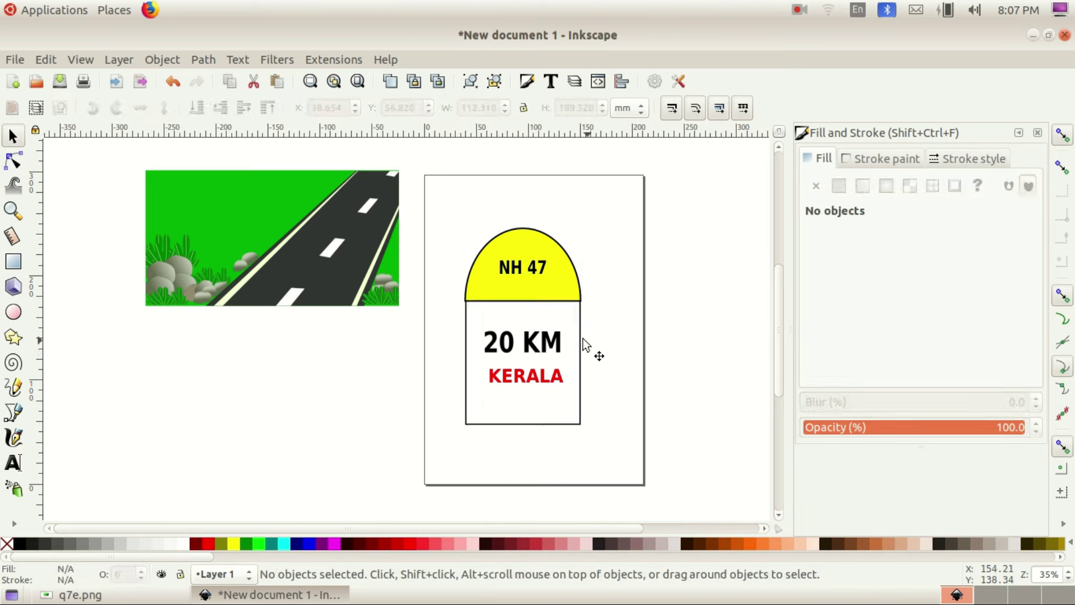
drag(433, 199, 604, 392)
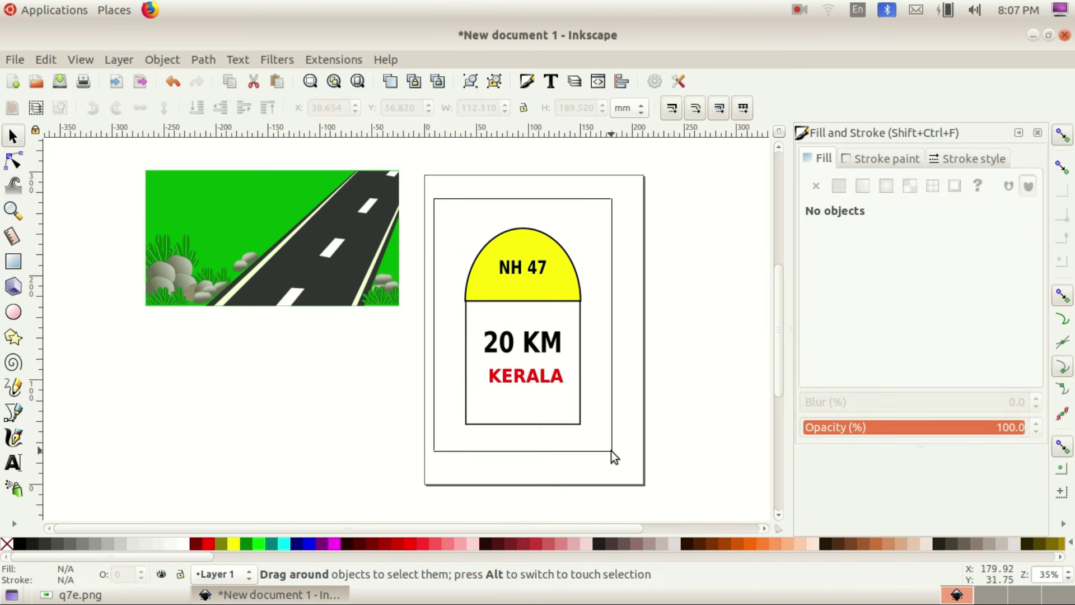
drag(604, 392, 610, 451)
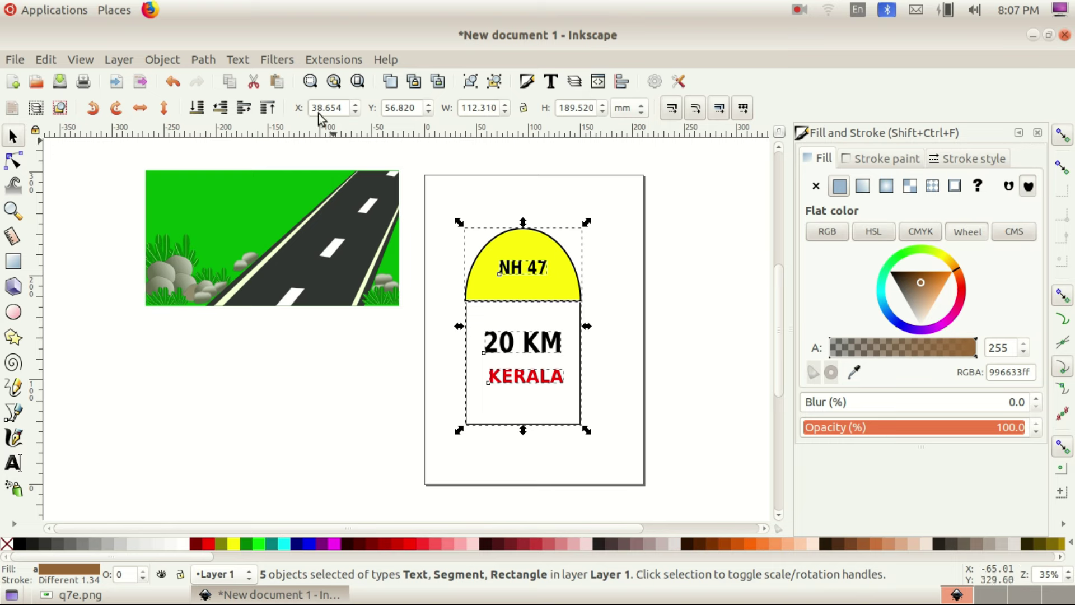
click(177, 64)
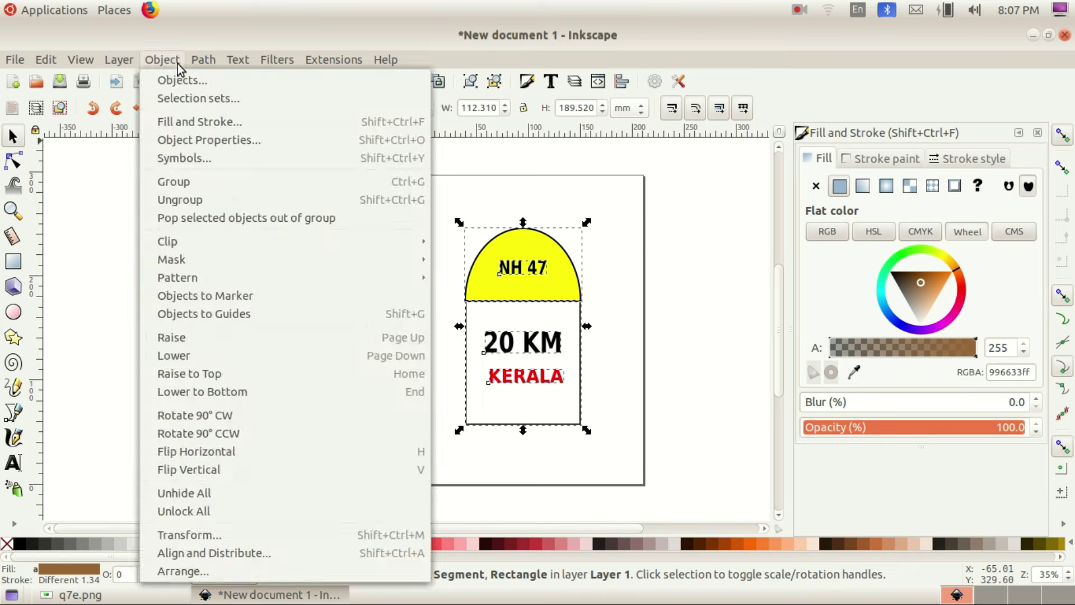
click(184, 180)
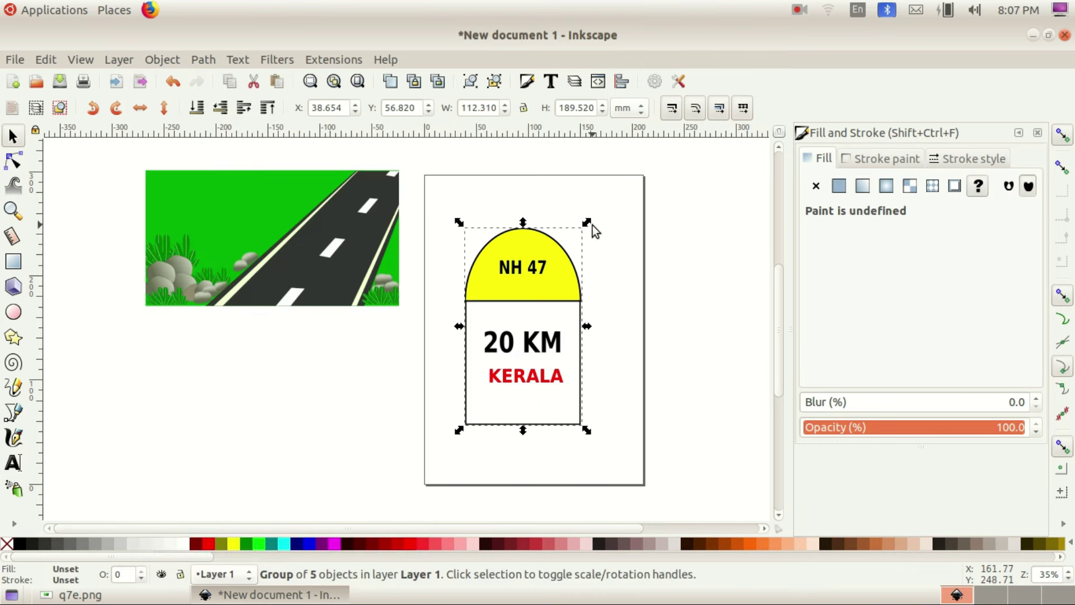
Step: Shrink the milestone group to about 62.479 × 89.678 mm and reselect the road scene
drag(586, 224, 529, 328)
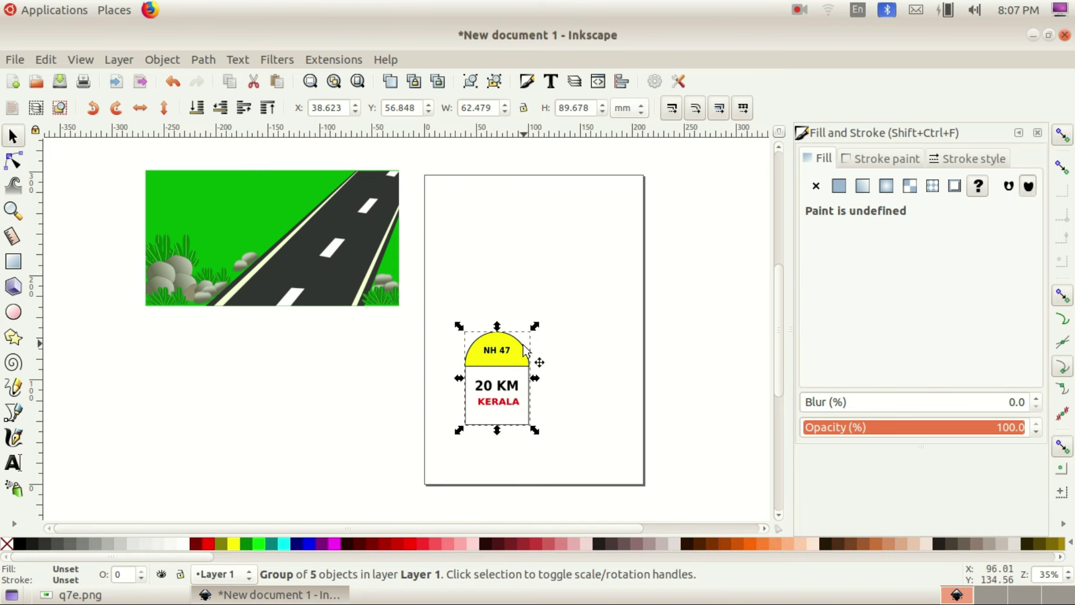
click(213, 211)
mouse_move(213, 212)
mouse_down()
mouse_move(227, 285)
mouse_move(219, 263)
mouse_up()
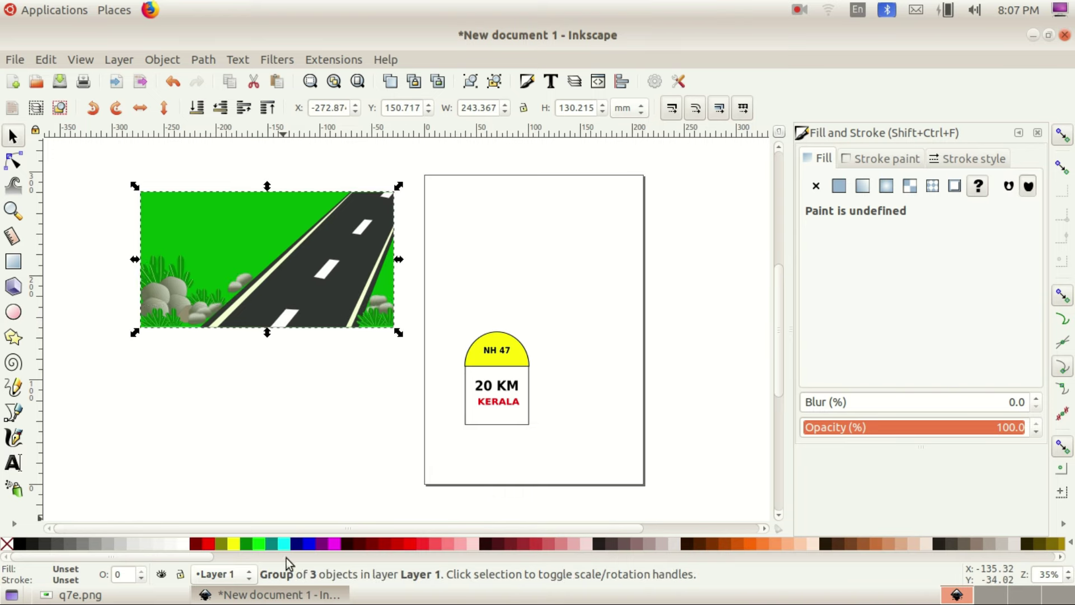
click(275, 595)
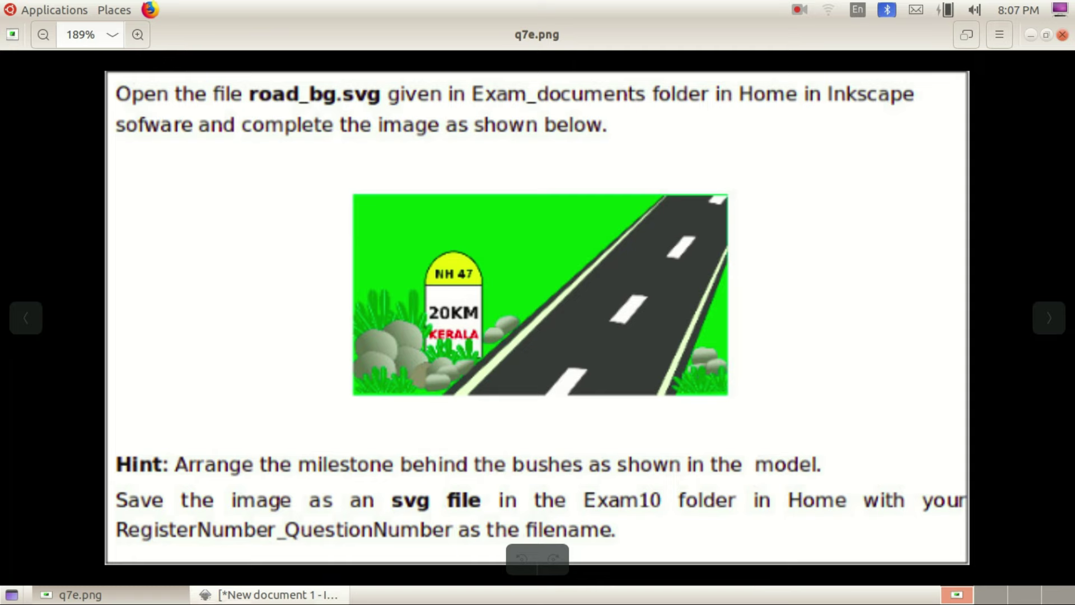
Step: Move the milestone group just below the road scene and select the road scene
click(269, 594)
mouse_move(481, 396)
mouse_down()
mouse_move(237, 297)
mouse_move(213, 404)
mouse_up()
click(247, 259)
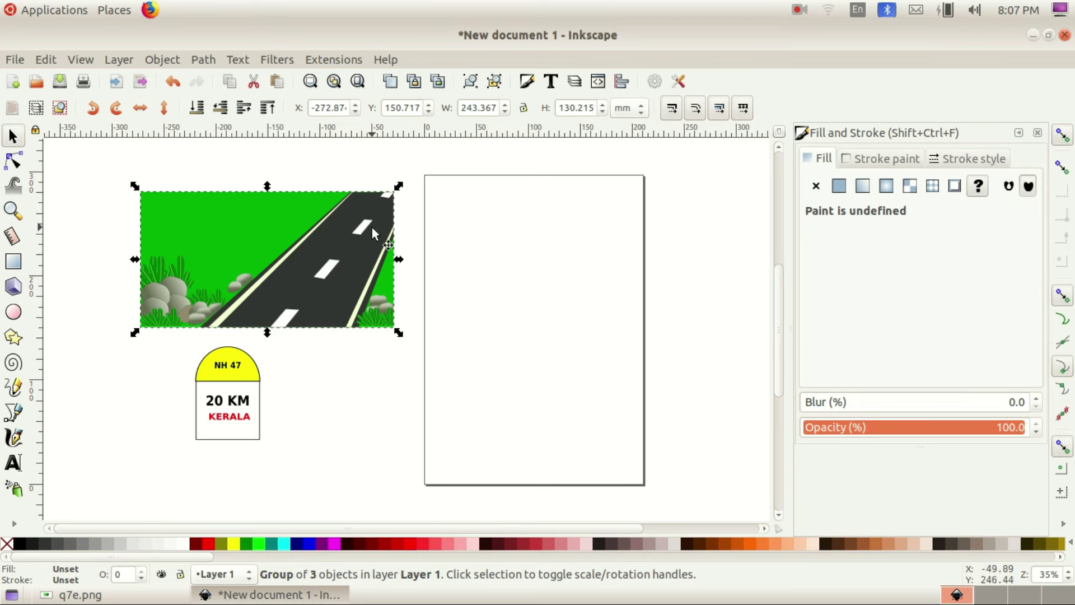
Step: Ungroup the road scene, select the bushes group, and drag the milestone sign onto the scene
click(171, 62)
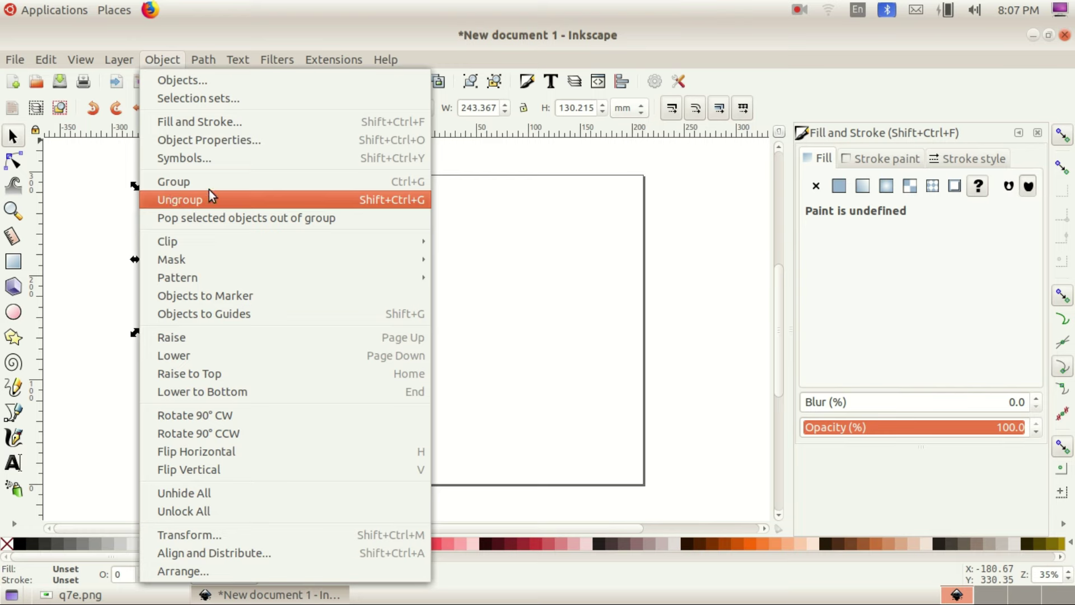
click(174, 200)
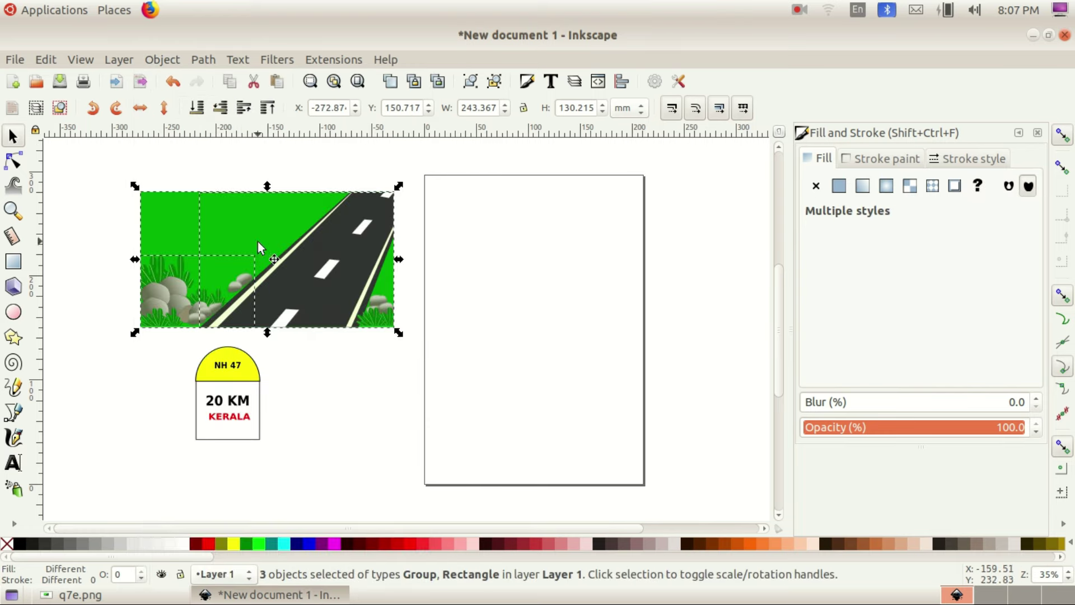
click(490, 307)
click(205, 302)
mouse_move(226, 377)
mouse_down()
mouse_move(227, 234)
mouse_move(237, 227)
mouse_up()
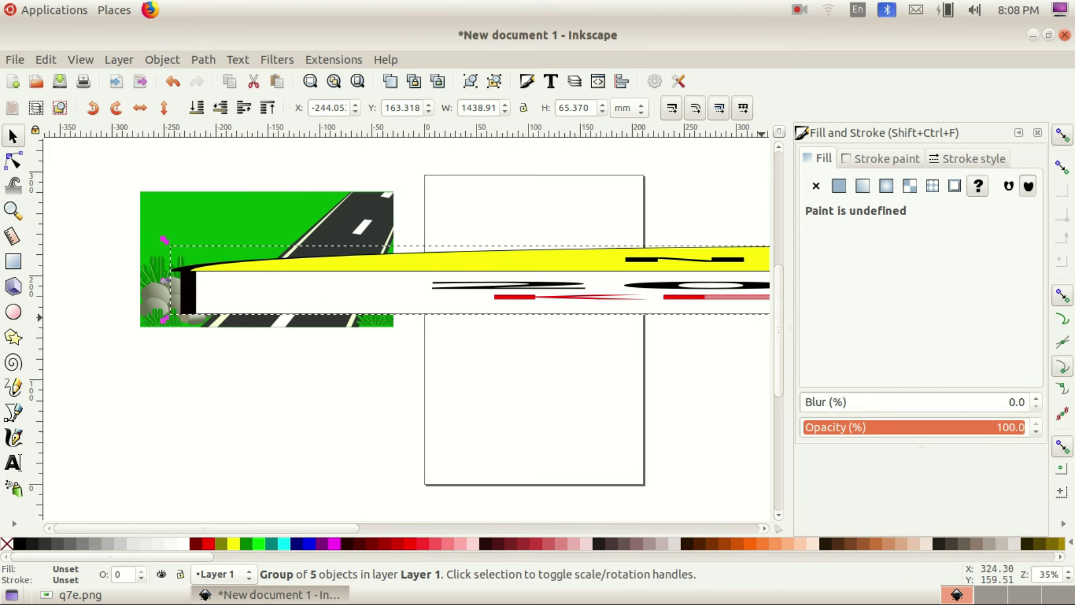
Step: Turn off node and path snapping and try repositioning and reshaping the stretched milestone sign
click(1062, 294)
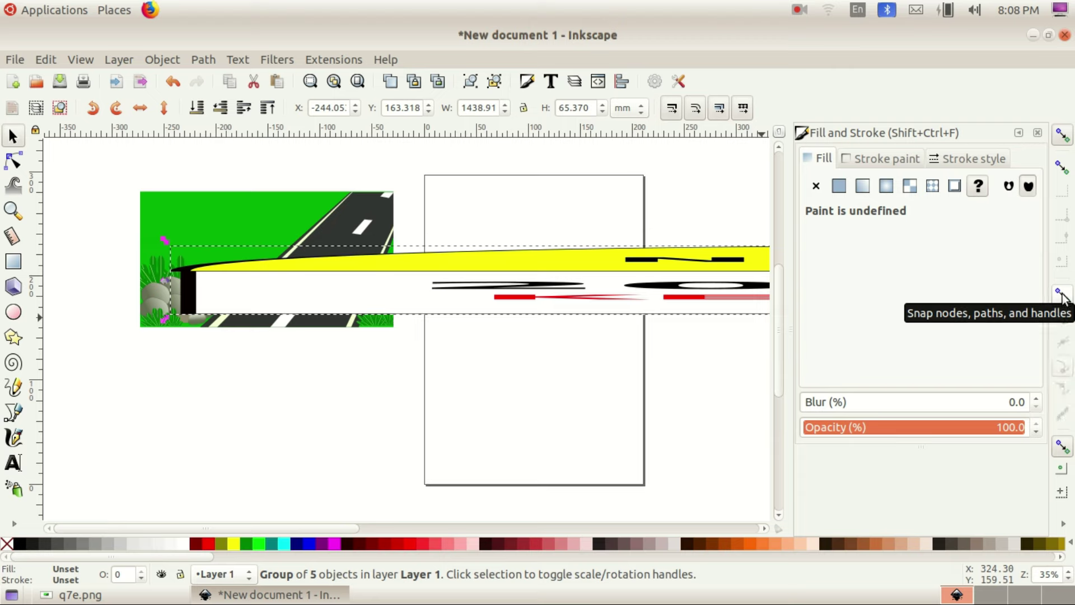
drag(636, 278, 488, 360)
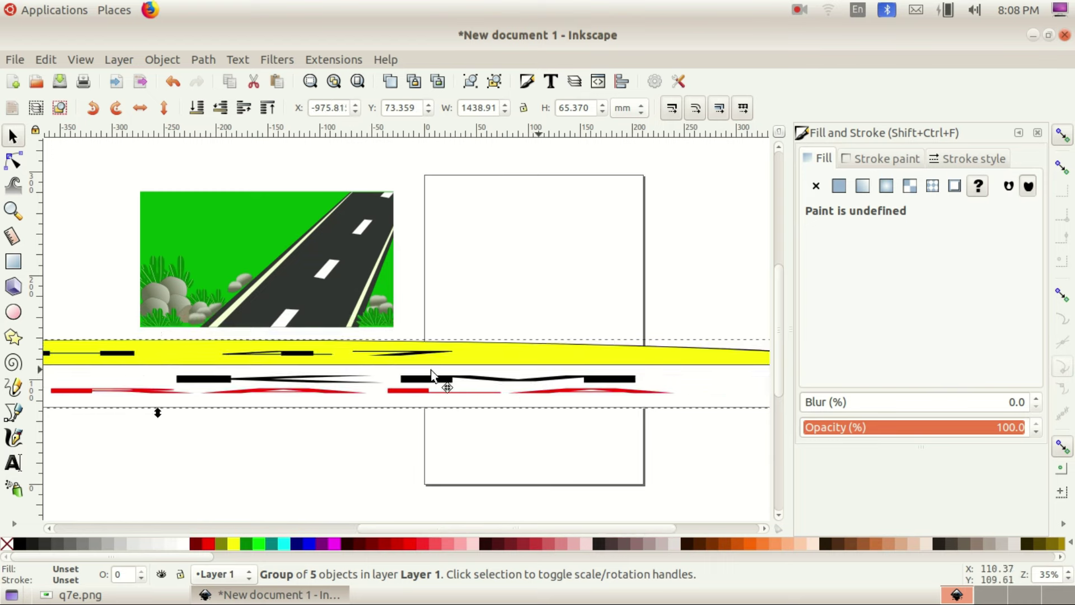
drag(488, 360, 121, 379)
drag(728, 341, 414, 283)
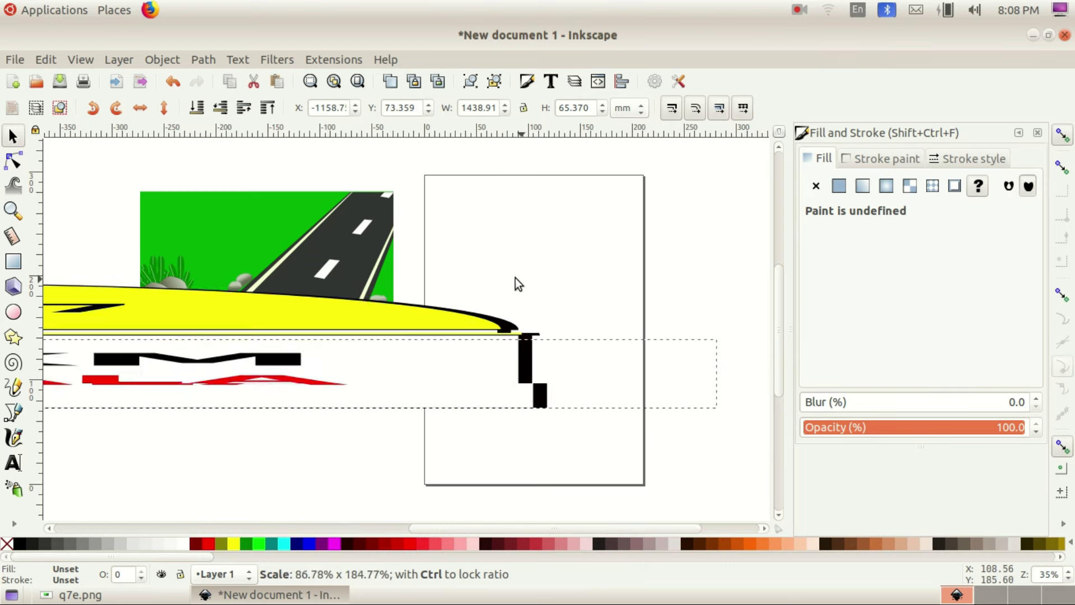
mouse_move(372, 354)
mouse_down()
mouse_move(694, 288)
mouse_move(576, 271)
mouse_up()
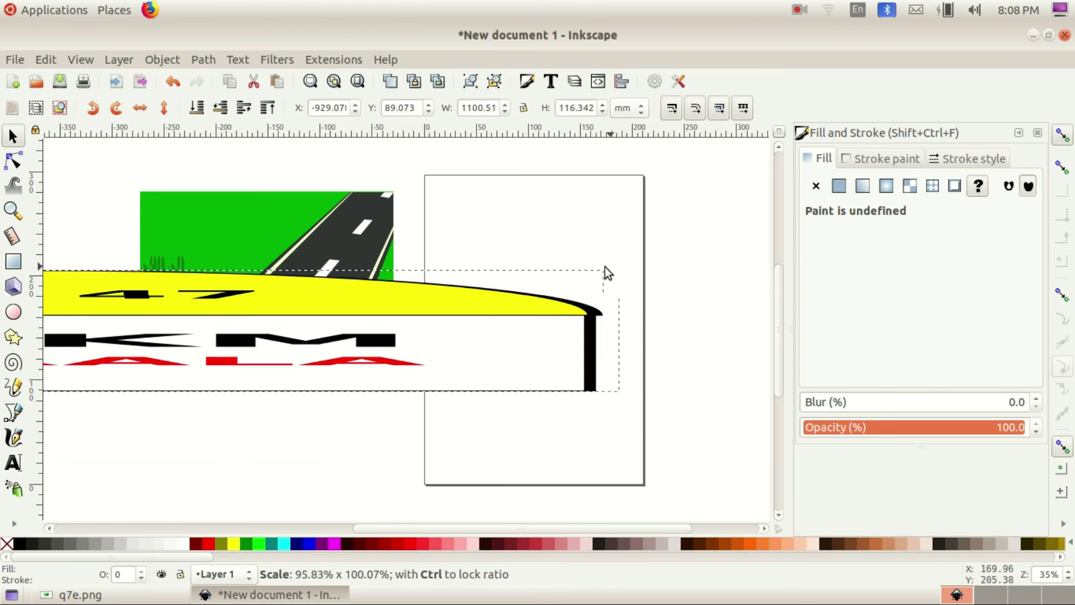
drag(486, 350, 608, 392)
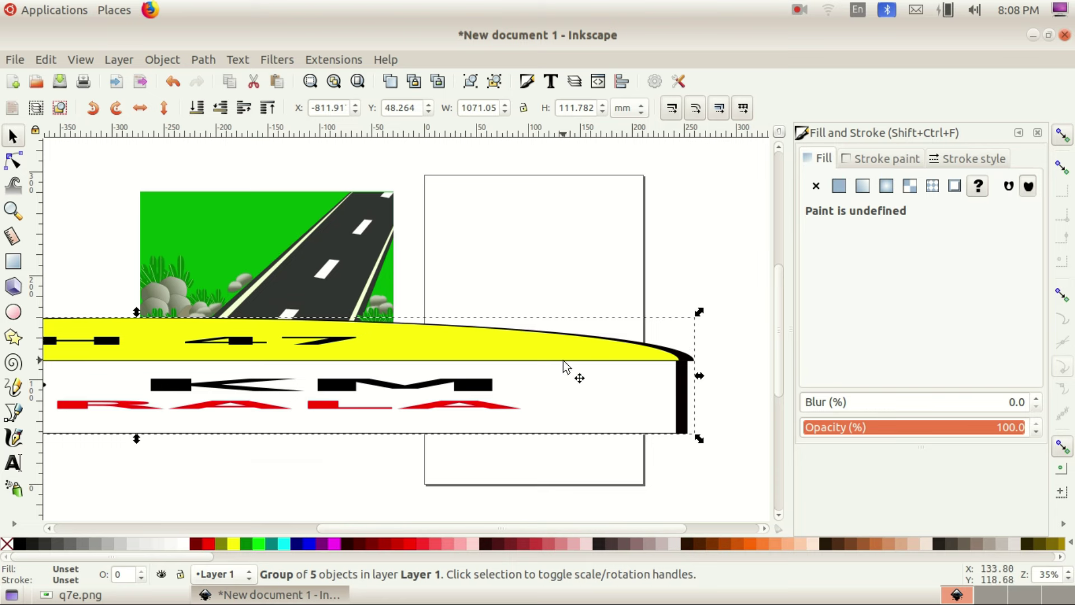
drag(700, 311, 626, 295)
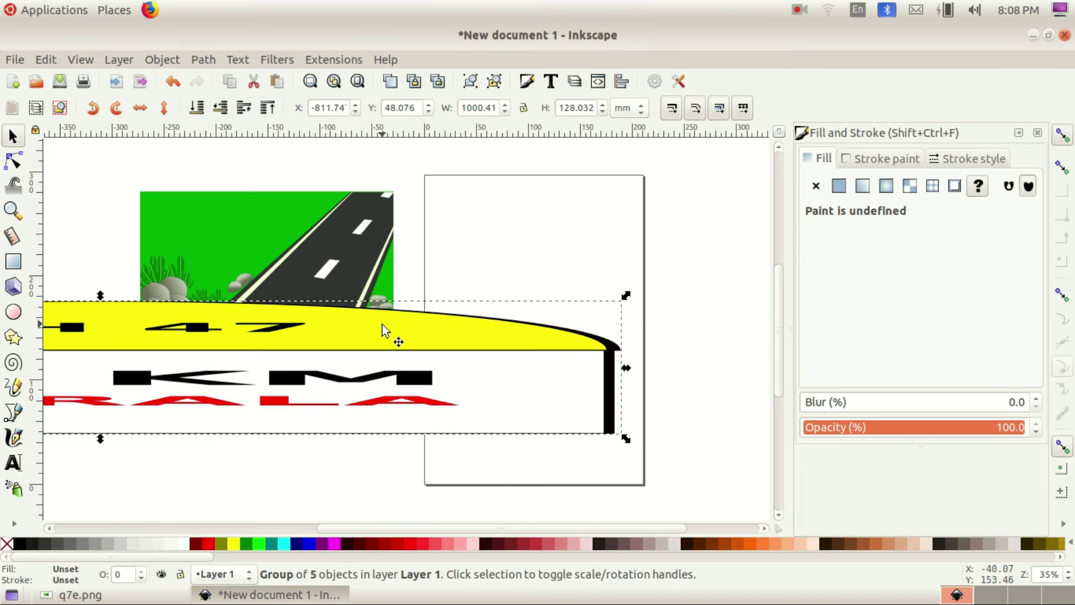
drag(392, 331, 515, 356)
Step: Undo the stretch, then shrink the sign to about 59.350 × 76.599 mm among the left bushes
key(ctrl+z)
key(ctrl+z)
drag(331, 398, 308, 298)
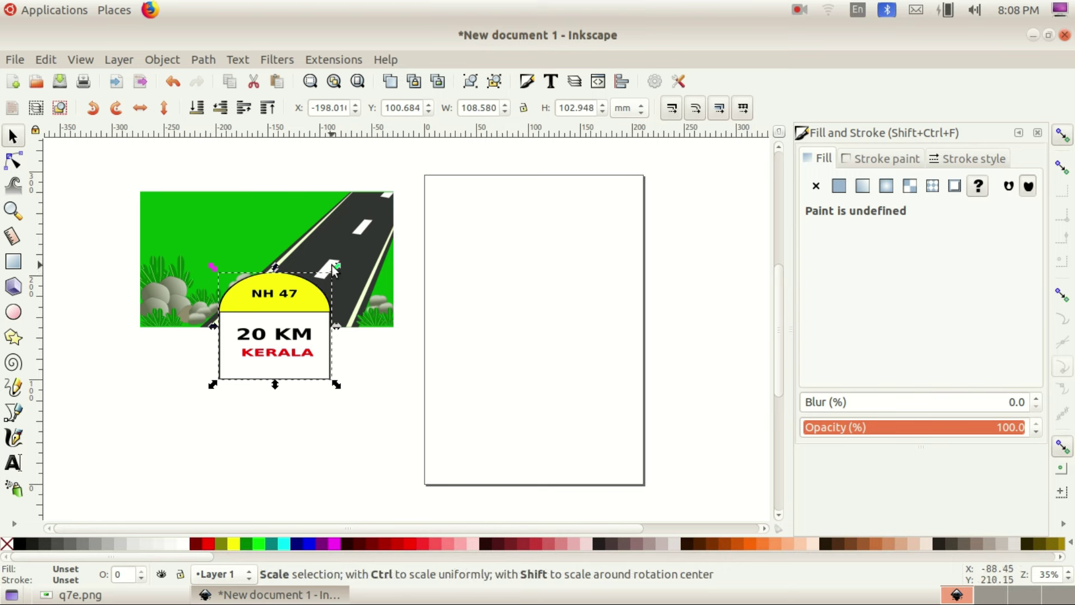
mouse_move(335, 265)
mouse_down()
mouse_move(286, 283)
mouse_move(280, 300)
mouse_move(218, 258)
mouse_up()
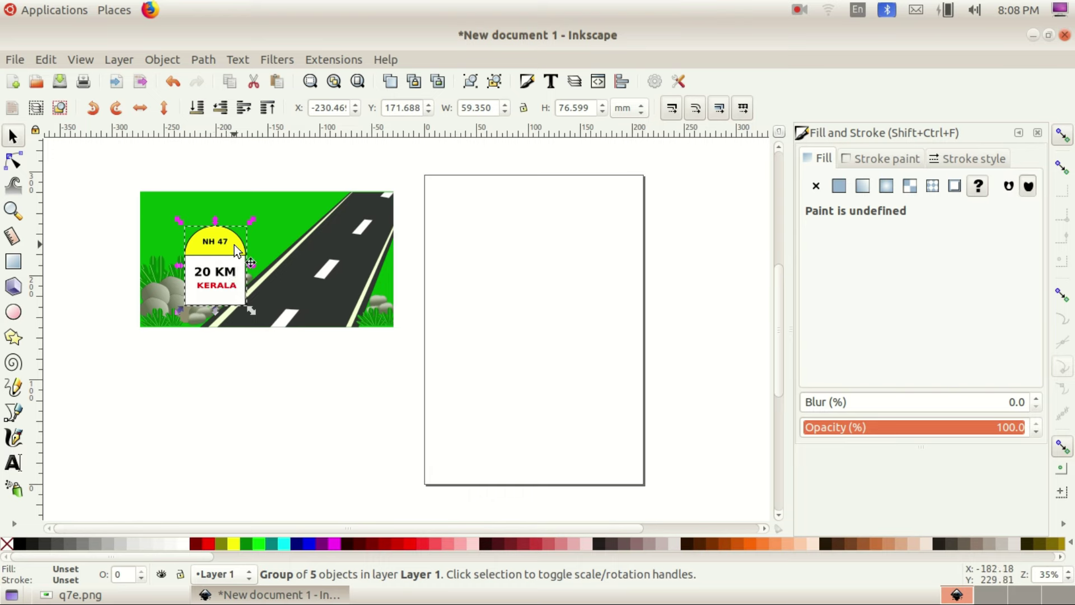
Step: Lower the milestone sign one step so it sits behind the bushes
click(171, 59)
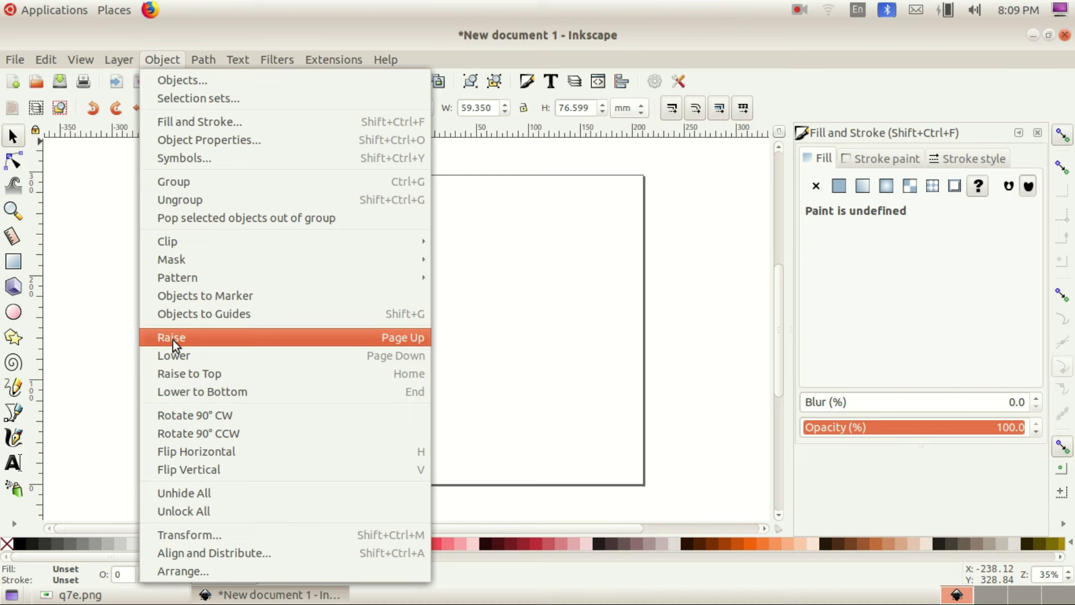
click(197, 355)
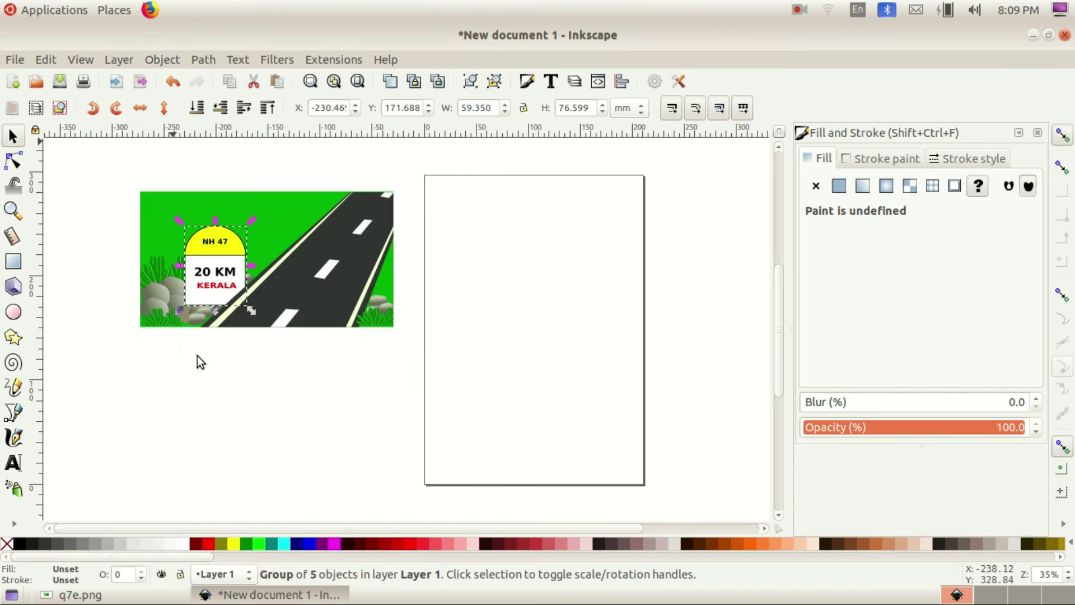
click(197, 355)
drag(221, 266, 219, 262)
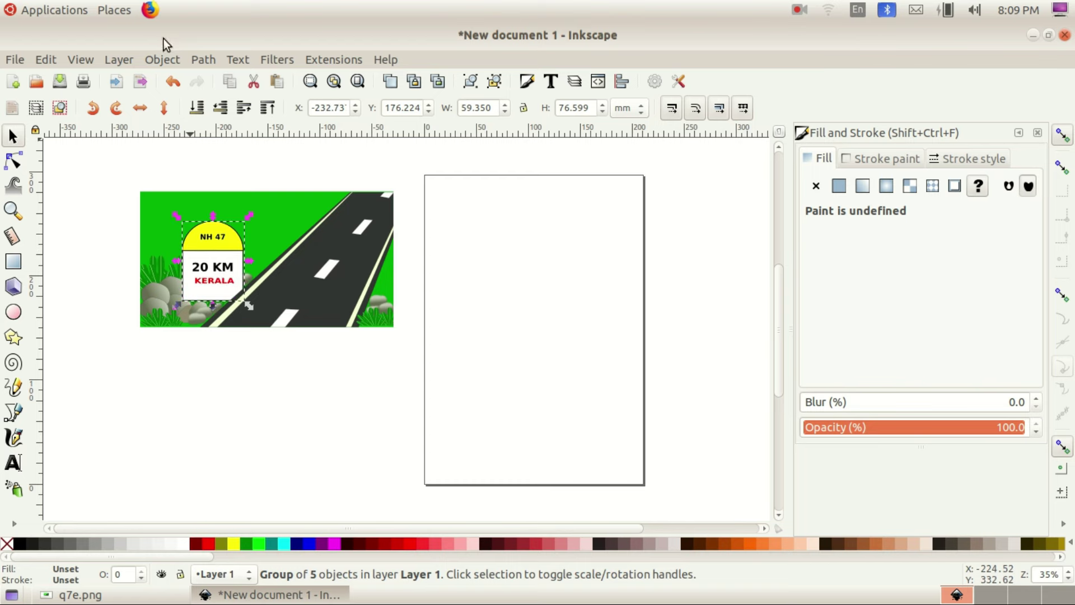
click(161, 61)
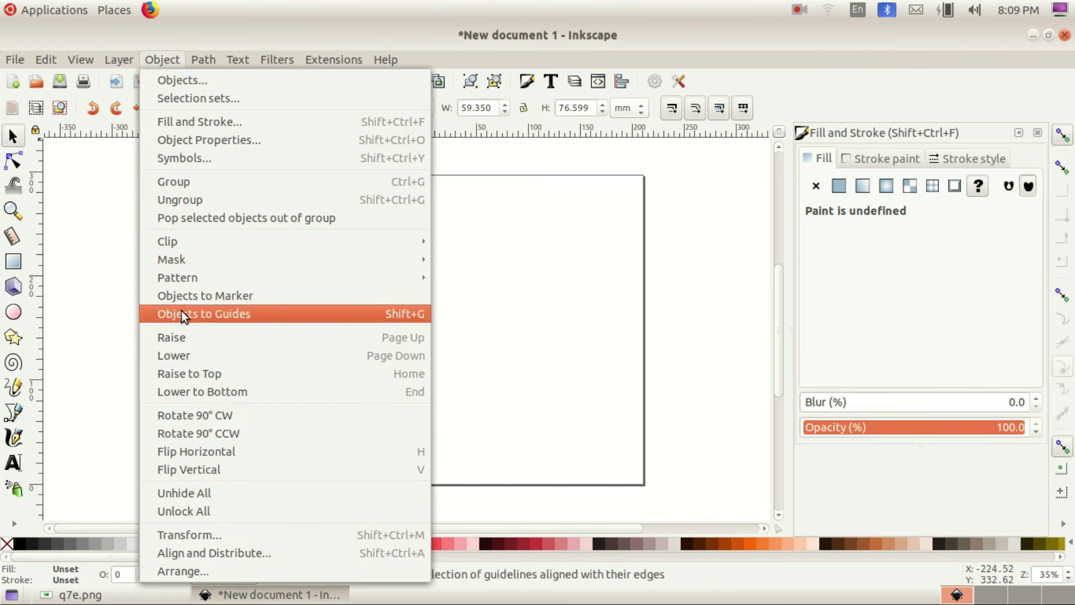
click(182, 349)
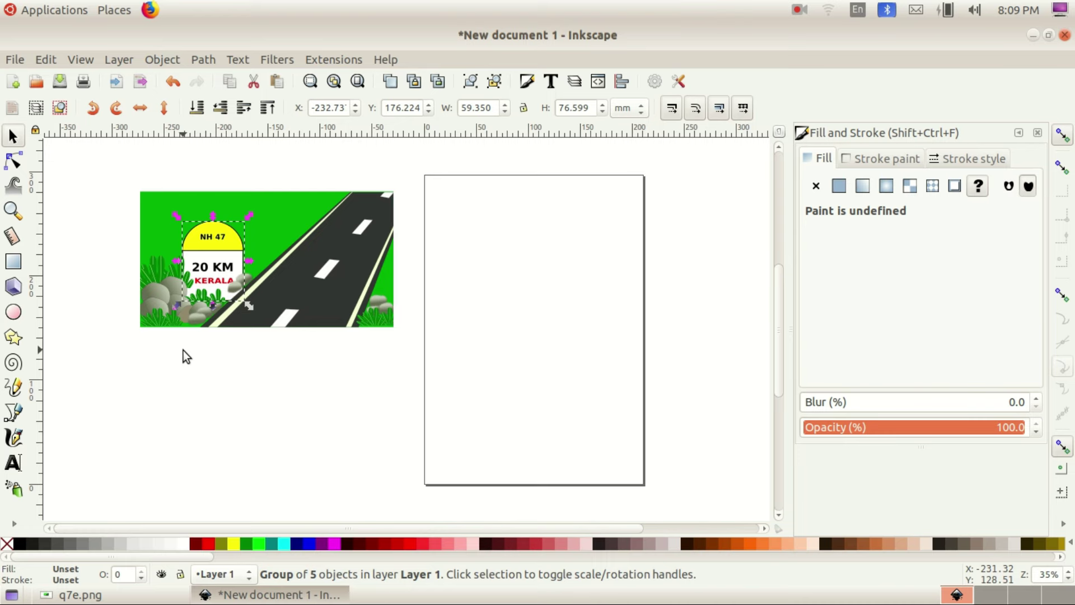
click(220, 254)
drag(220, 254, 221, 260)
Step: Narrow the milestone sign to about 51.749 × 76.643 mm to match the reference picture
click(313, 594)
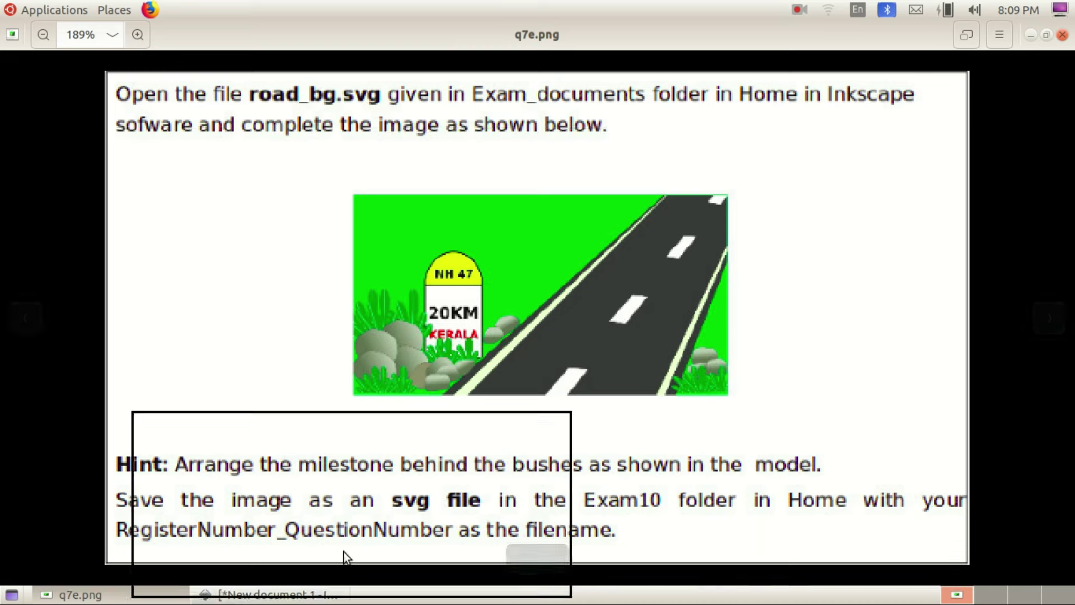
click(269, 595)
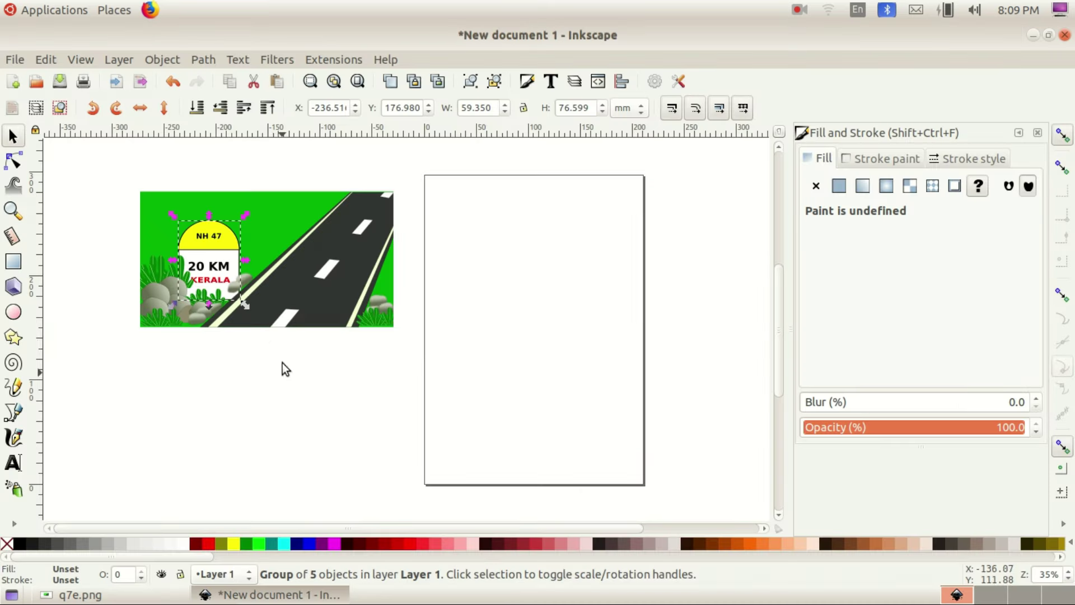
drag(245, 261, 235, 258)
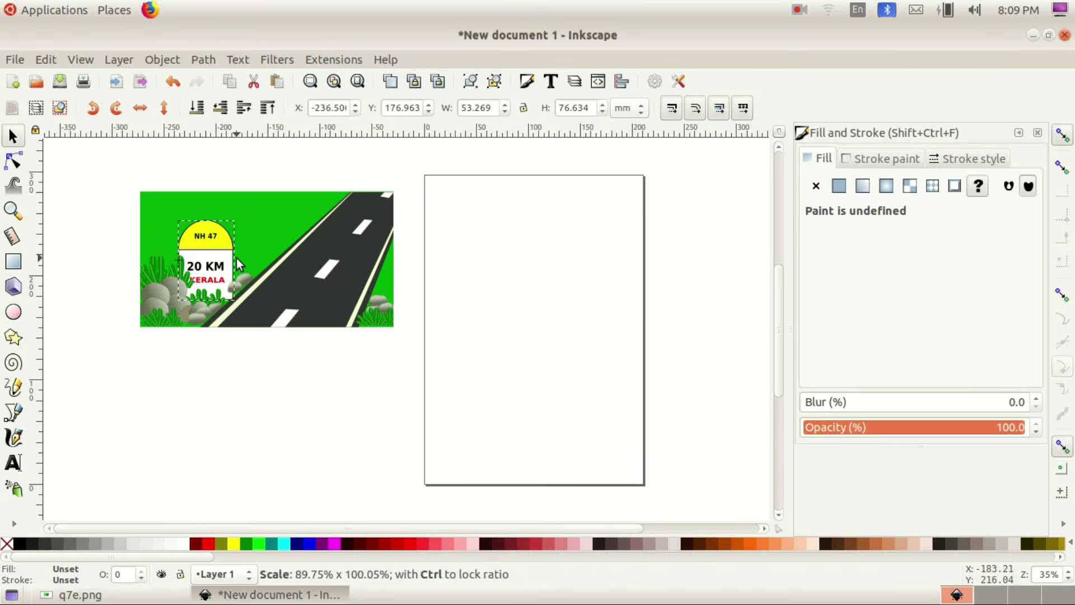
click(197, 430)
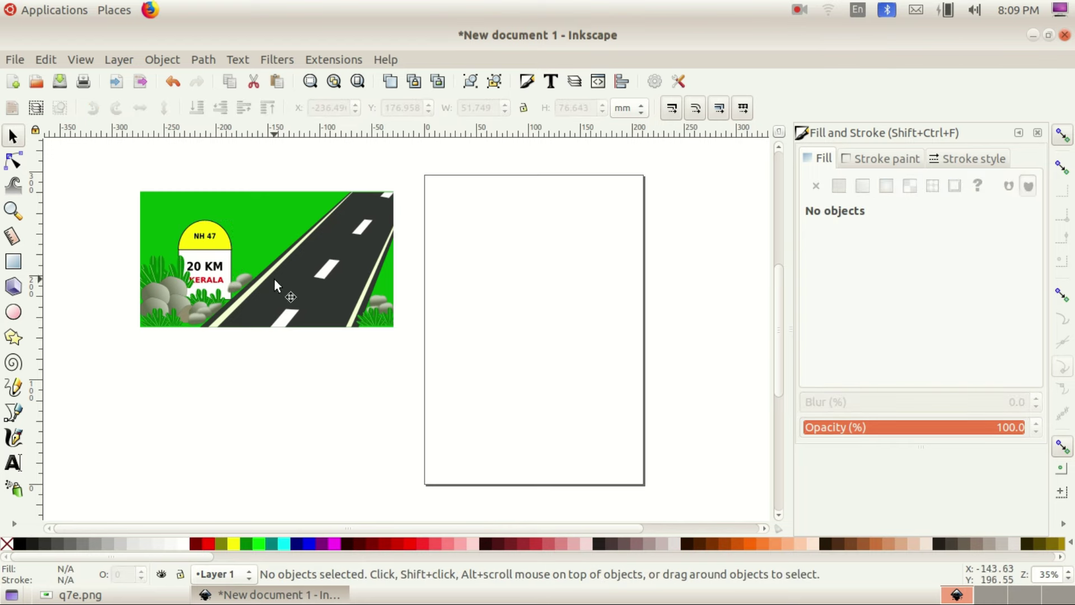
click(357, 266)
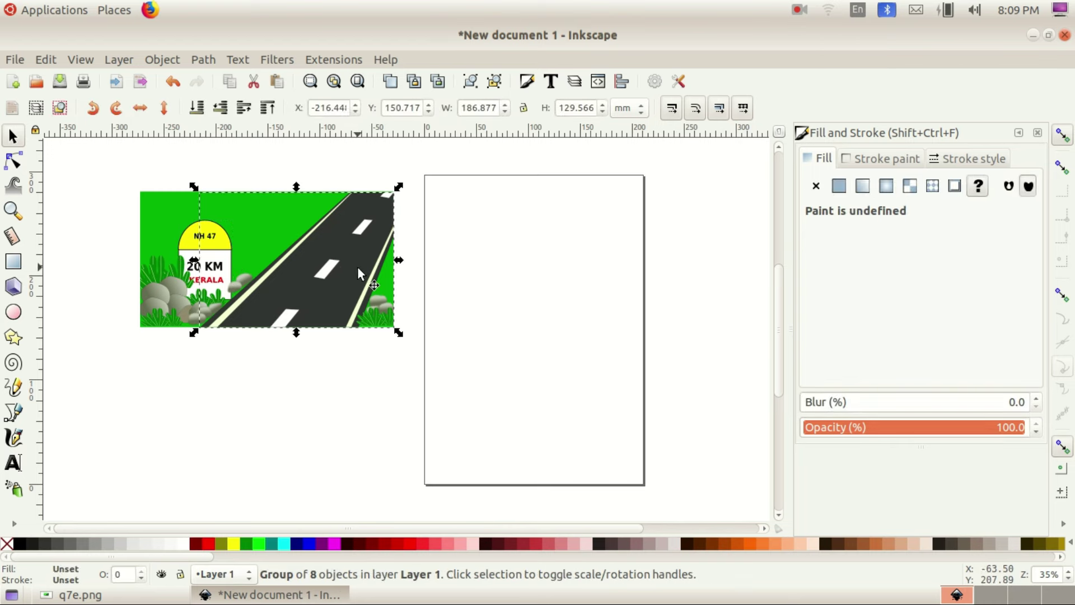
Step: Group the milestone sign, bushes and rocks, green background and remaining scene object into one 4-object group
click(244, 416)
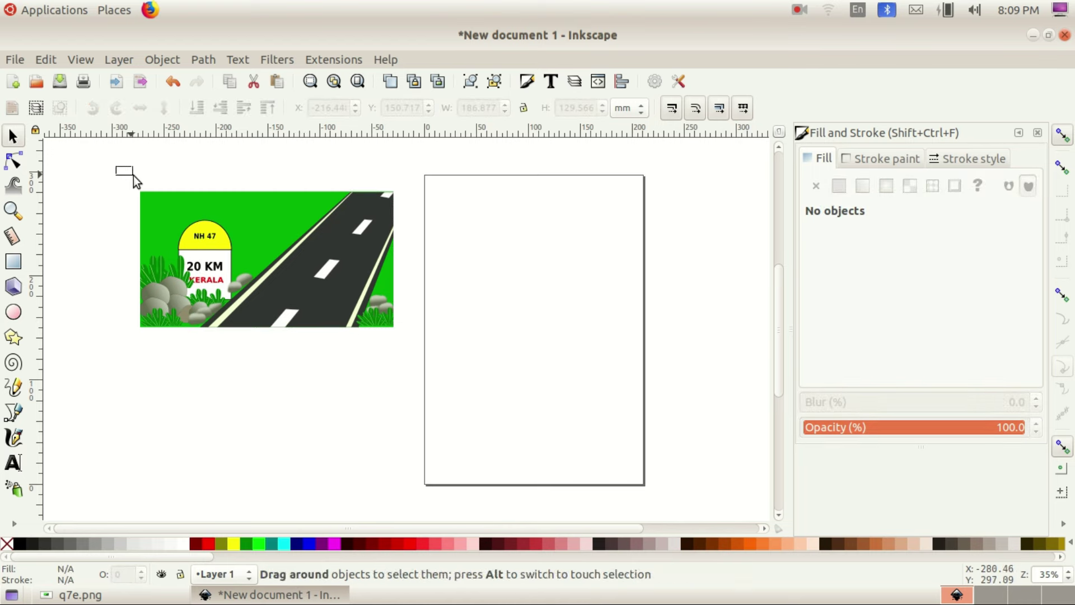
drag(115, 167, 415, 354)
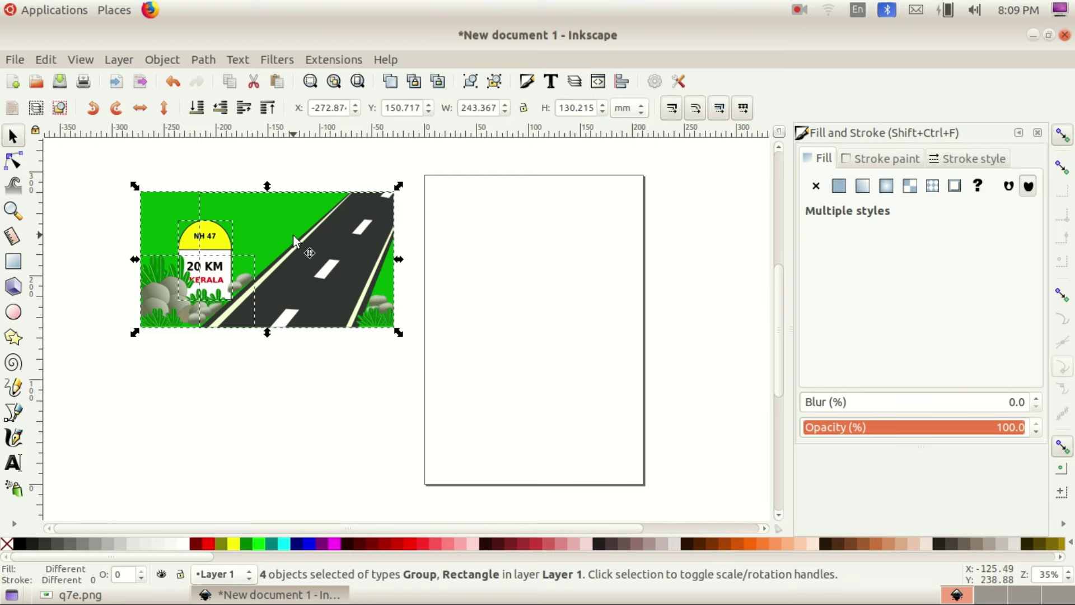
click(466, 351)
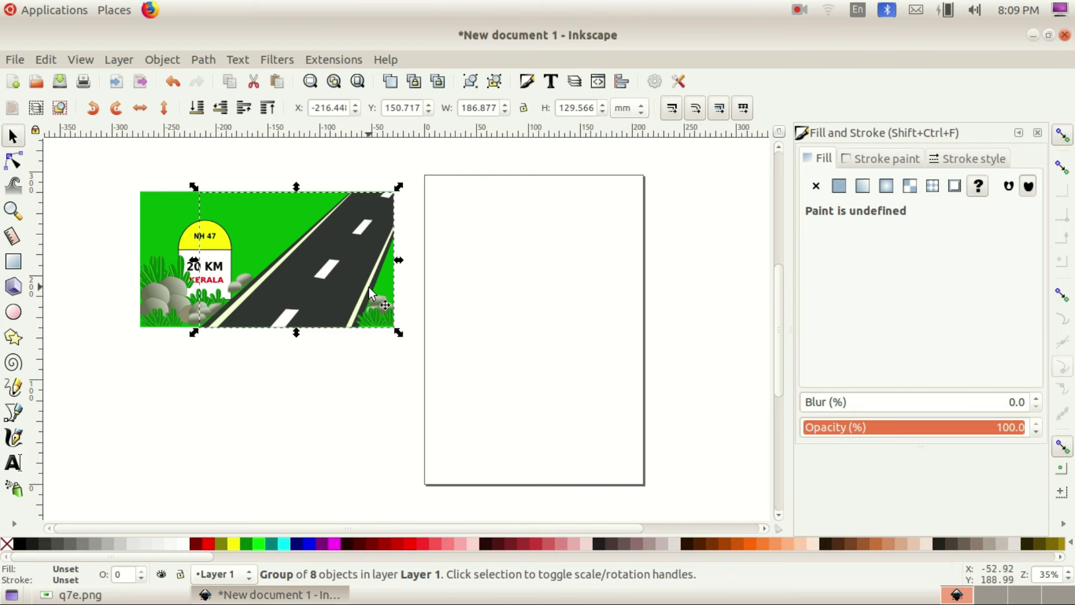
shift+click(220, 267)
shift+click(156, 307)
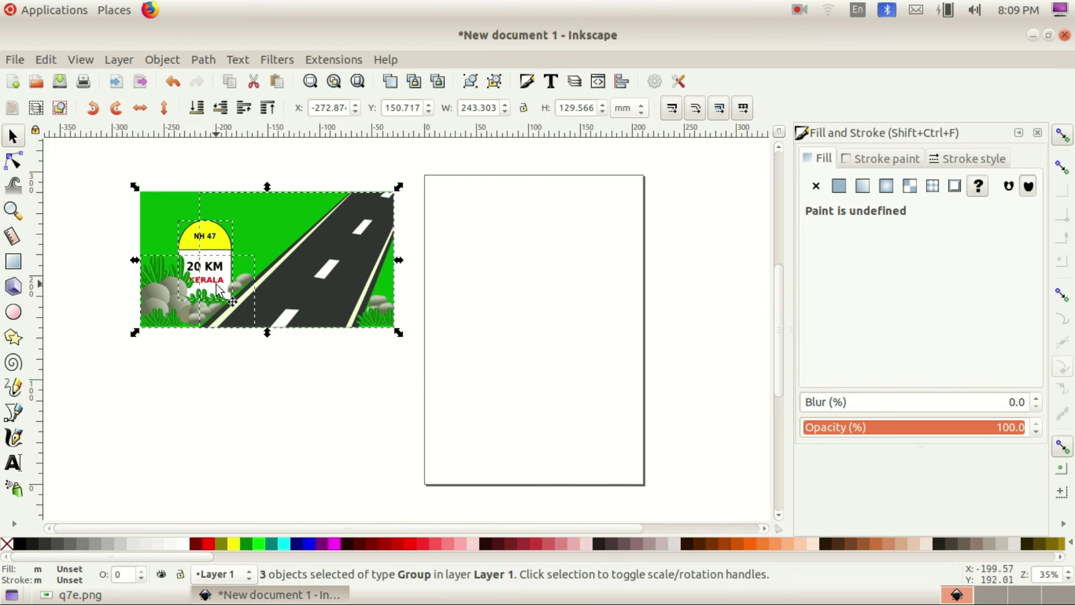
shift+click(160, 203)
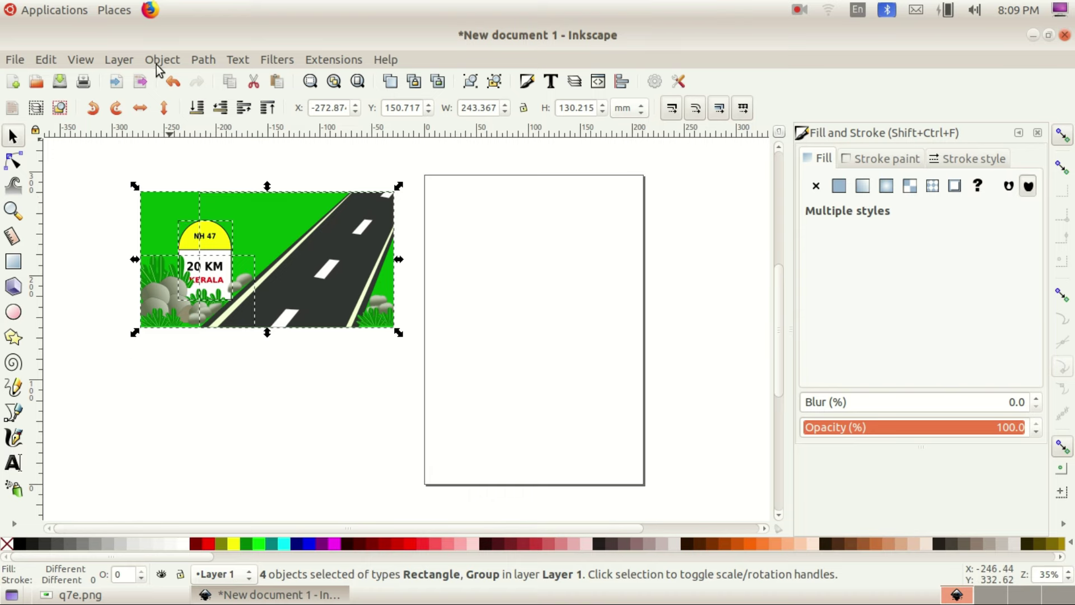
click(156, 65)
click(179, 184)
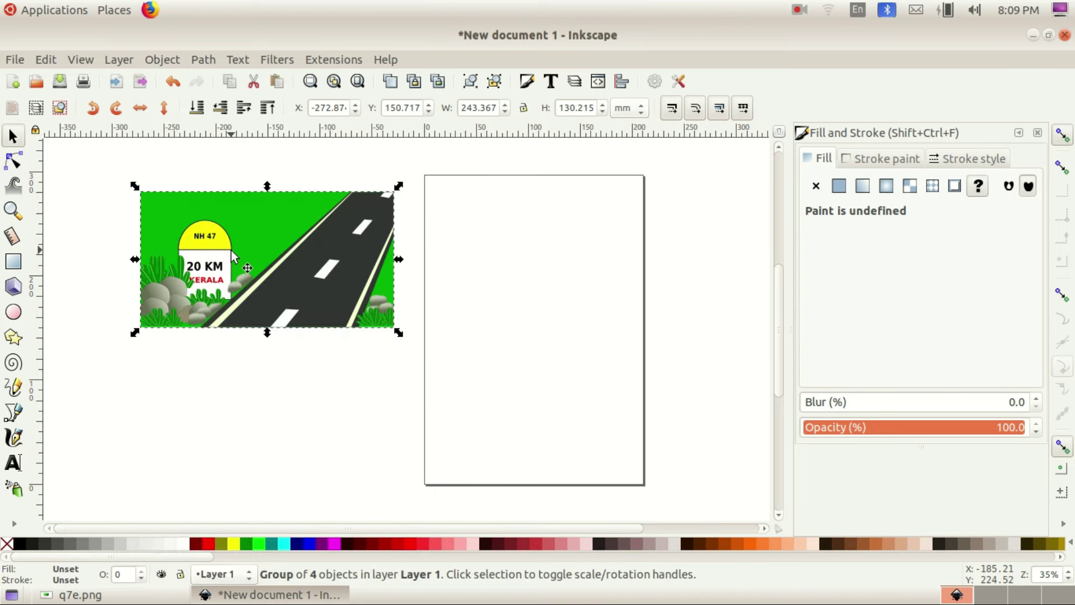
Step: Shrink the road scene group to 61.938 × 33.453 mm and park it left of the page
drag(231, 250, 288, 261)
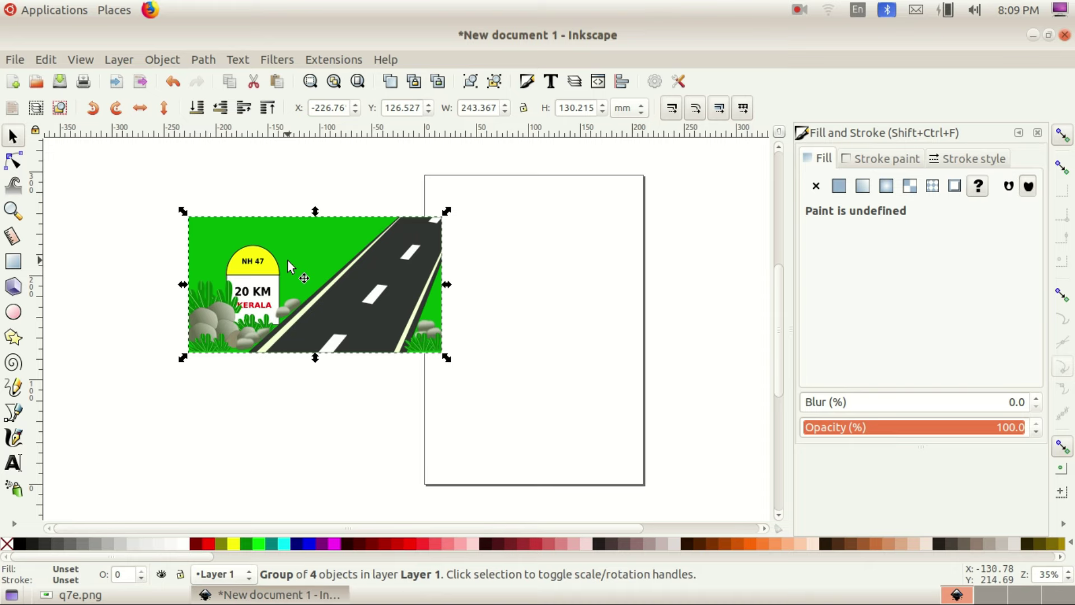
mouse_move(447, 211)
mouse_down()
mouse_move(274, 299)
mouse_move(146, 195)
mouse_up()
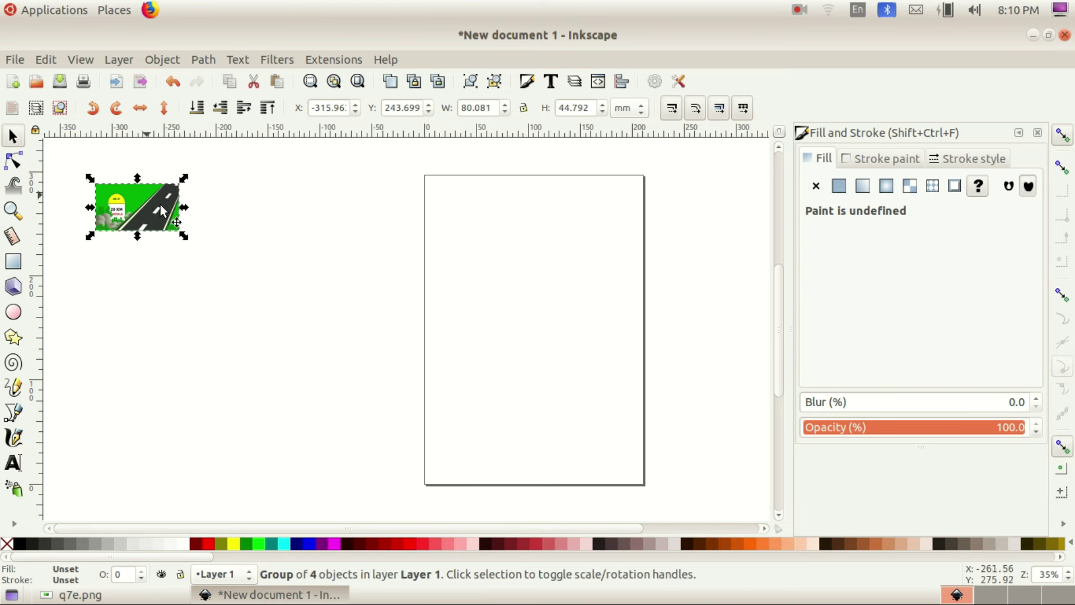
drag(187, 241, 168, 230)
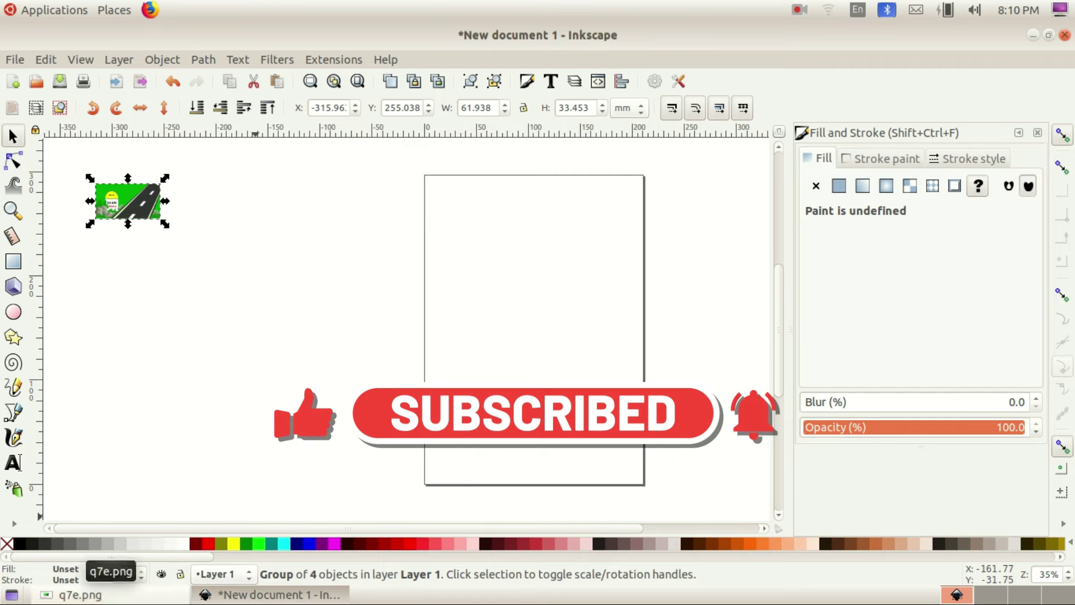
Step: Review the q7e.png task sheet's save-as-SVG-in-Exam10 instructions, switching back and forth with Inkscape
click(84, 595)
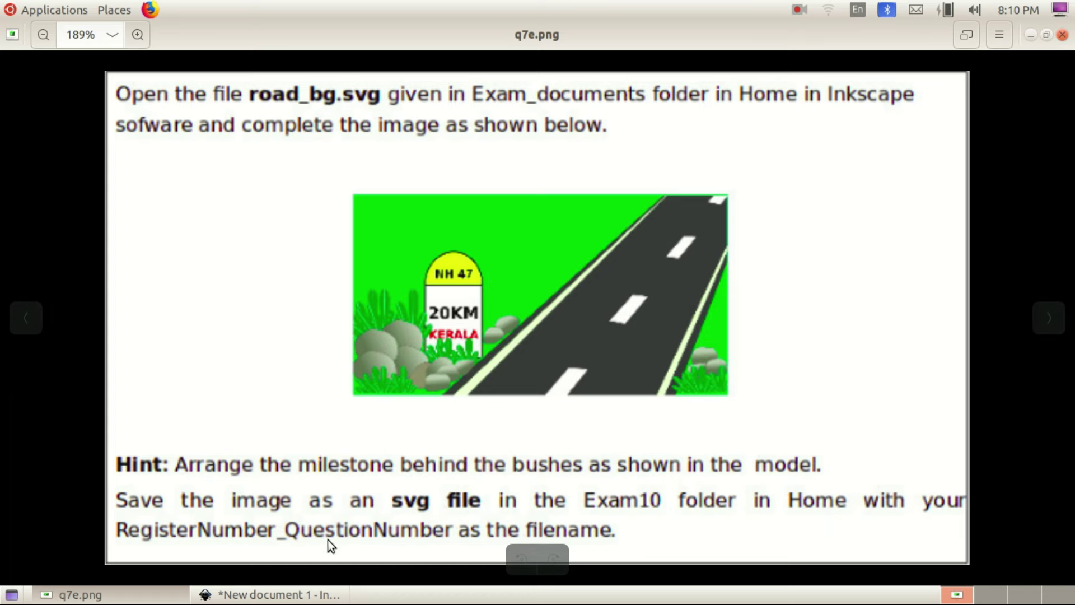
click(269, 594)
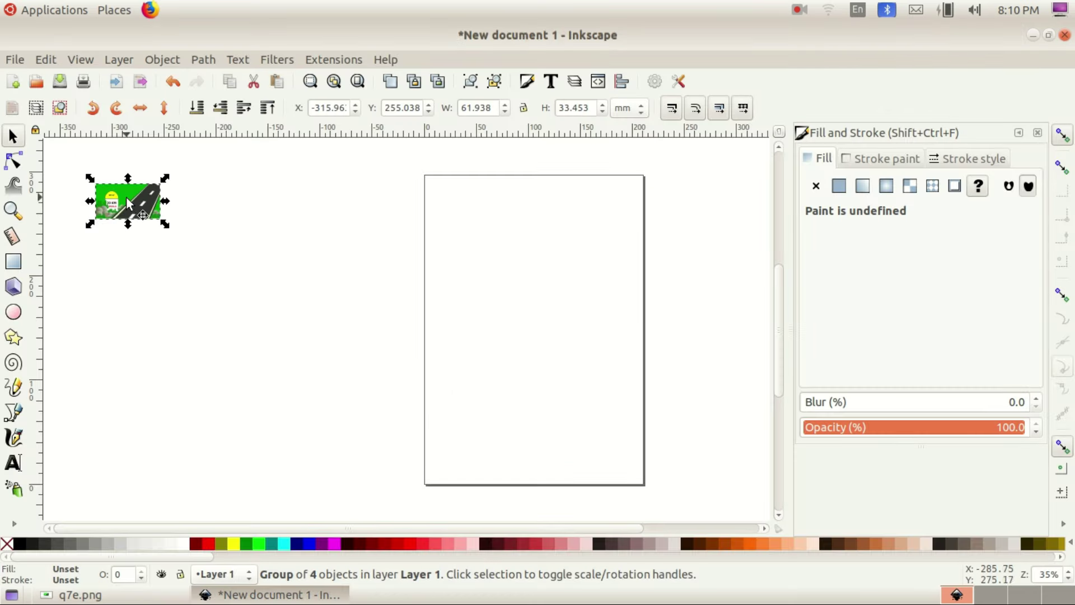
click(78, 594)
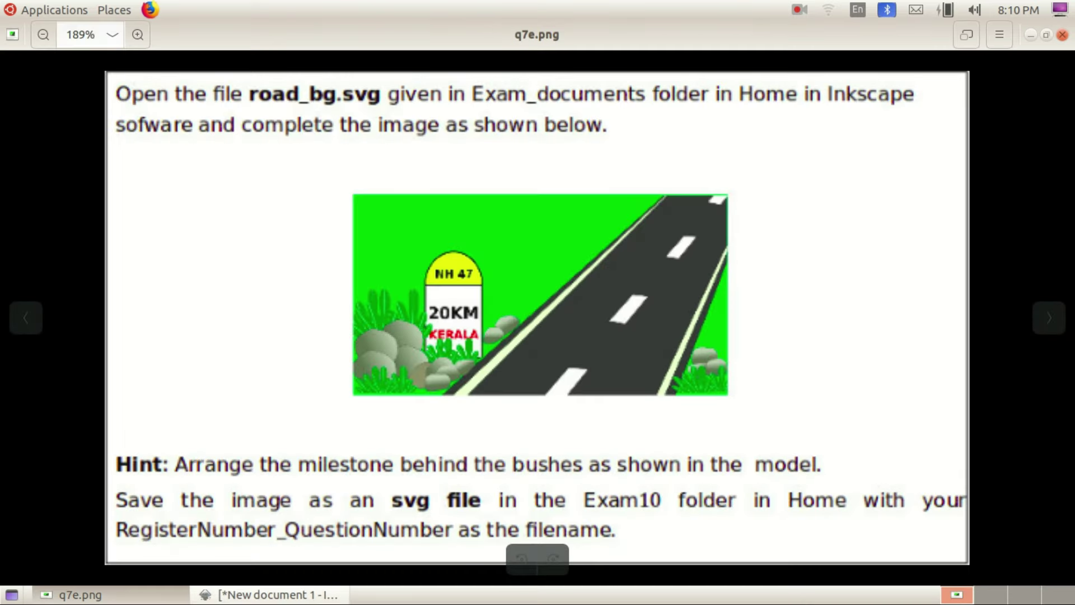
click(269, 595)
click(157, 594)
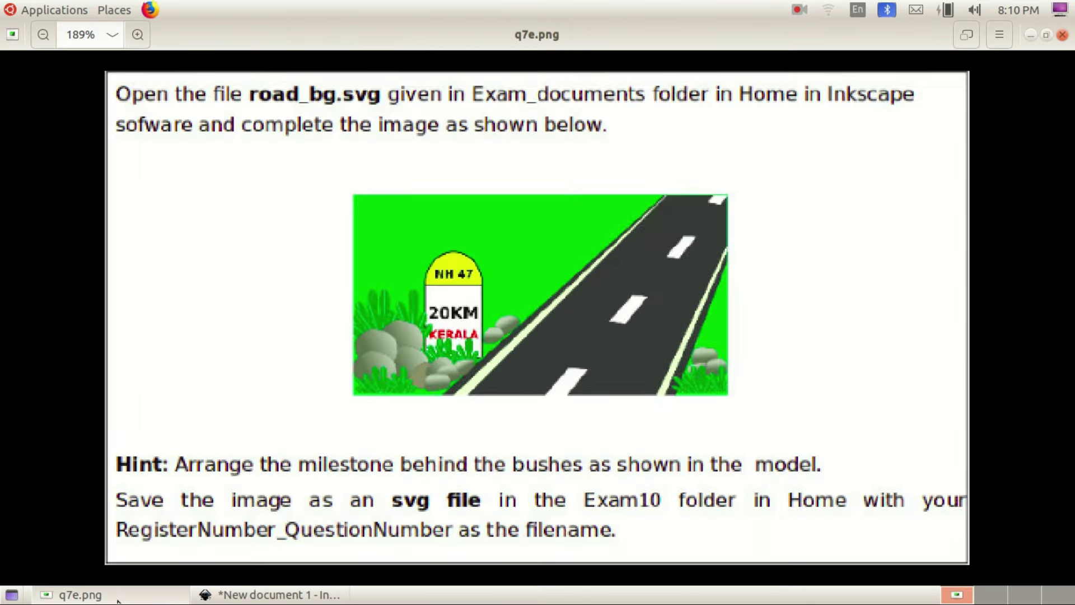
click(1038, 324)
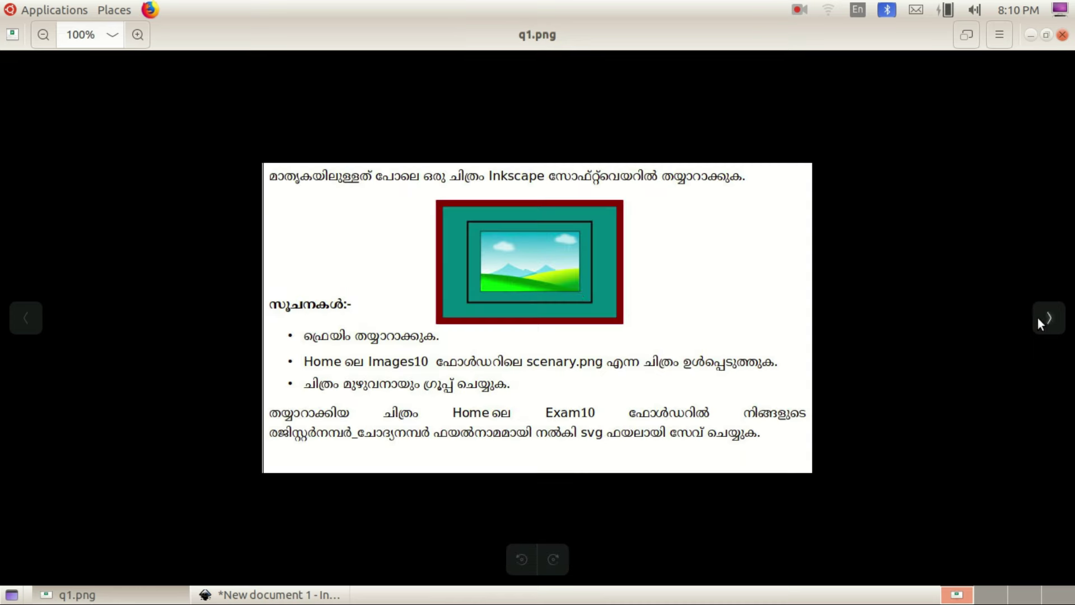
scroll(576, 288, up, 2)
scroll(575, 288, up, 1)
scroll(575, 287, up, 1)
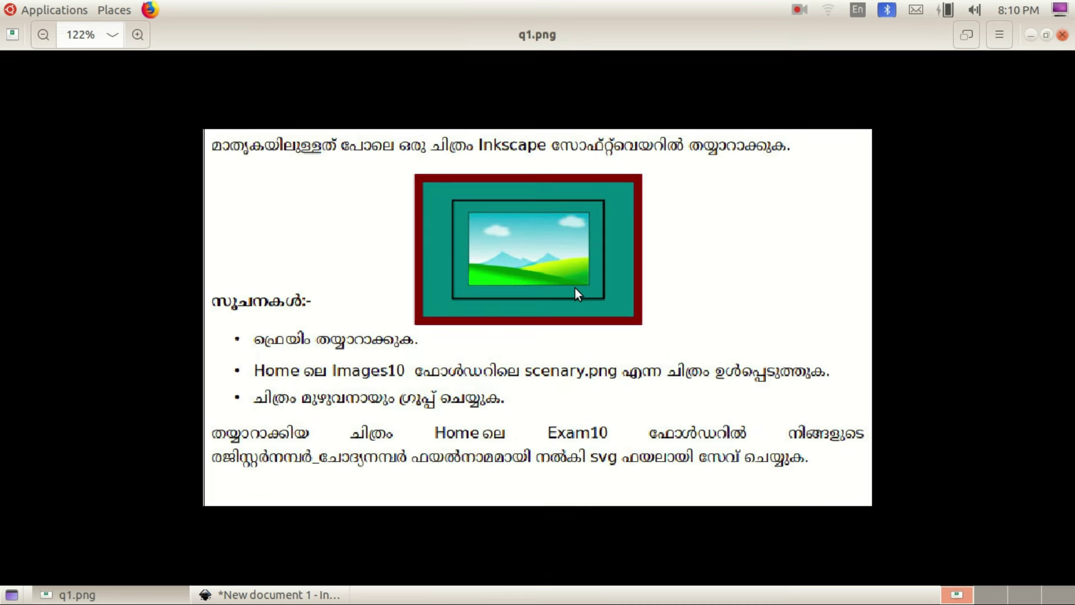
scroll(575, 288, up, 1)
scroll(576, 287, up, 1)
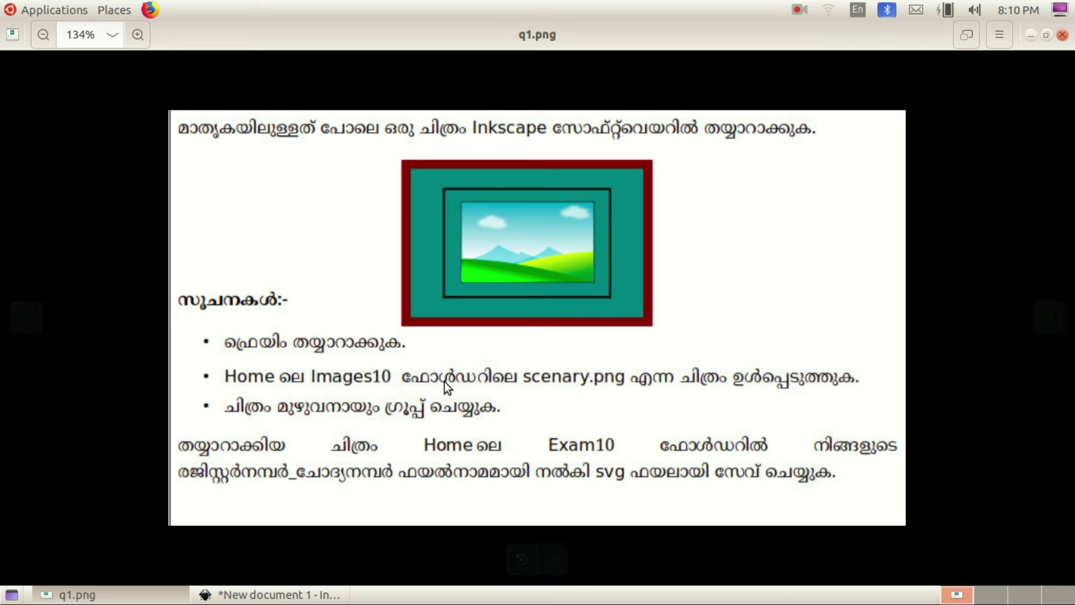
Step: Import scenary.png from the Images10 folder in the home directory
click(269, 594)
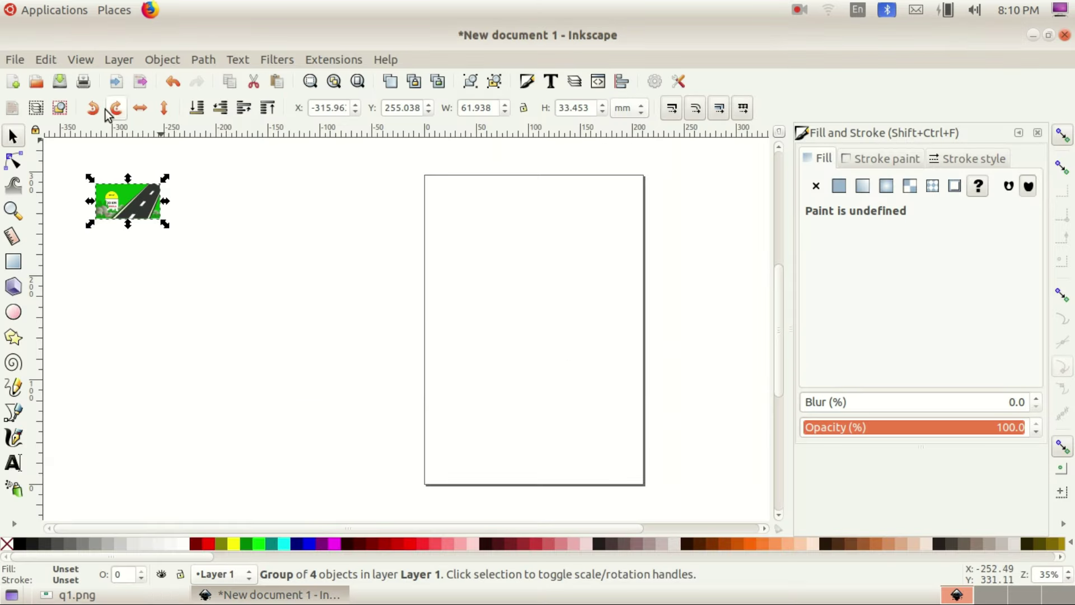
click(21, 60)
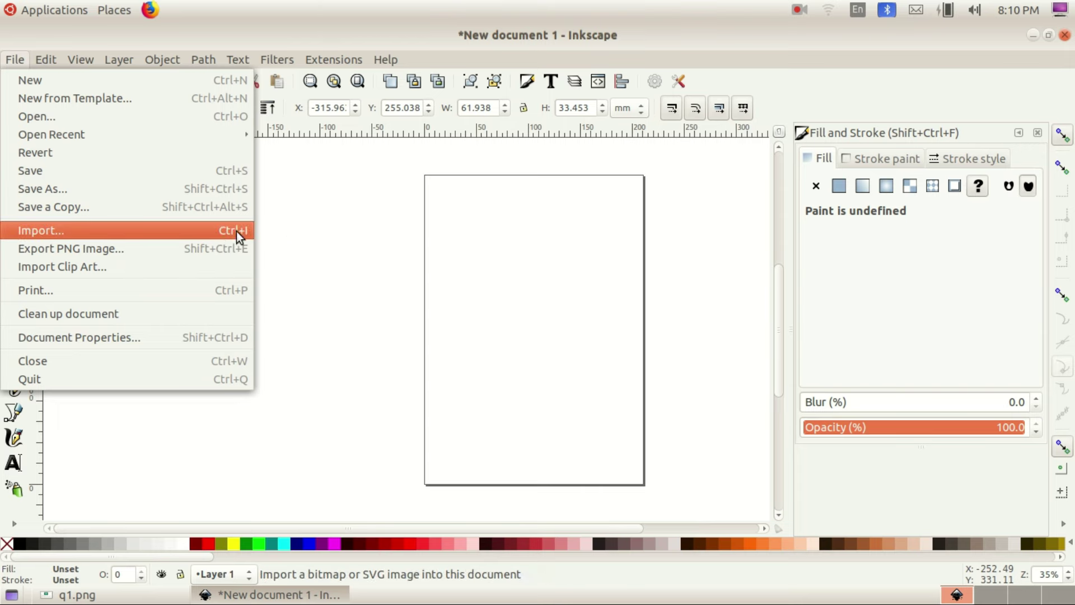
click(236, 230)
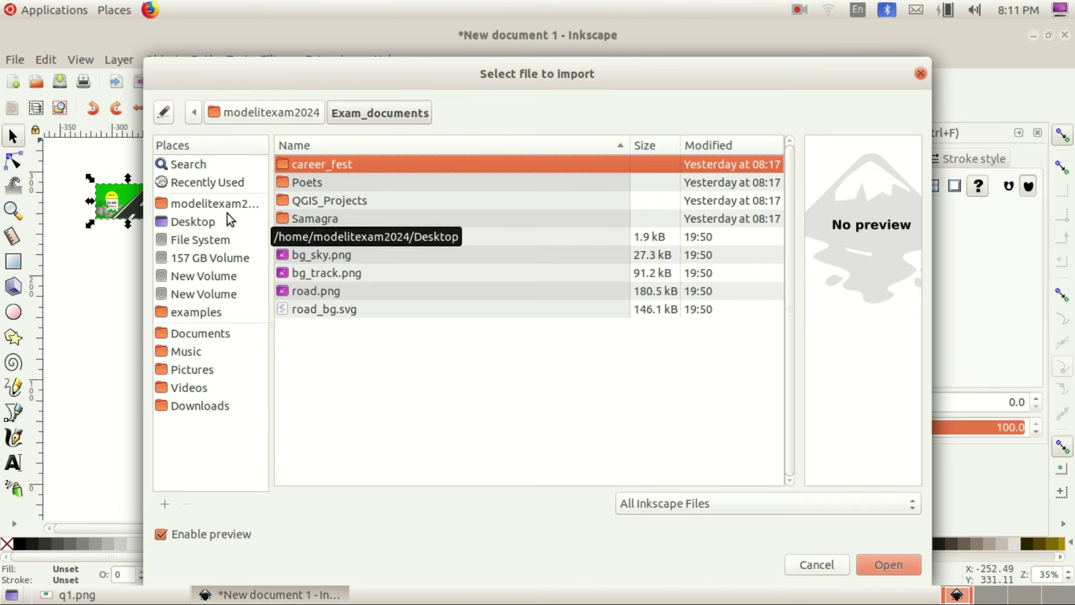
click(200, 203)
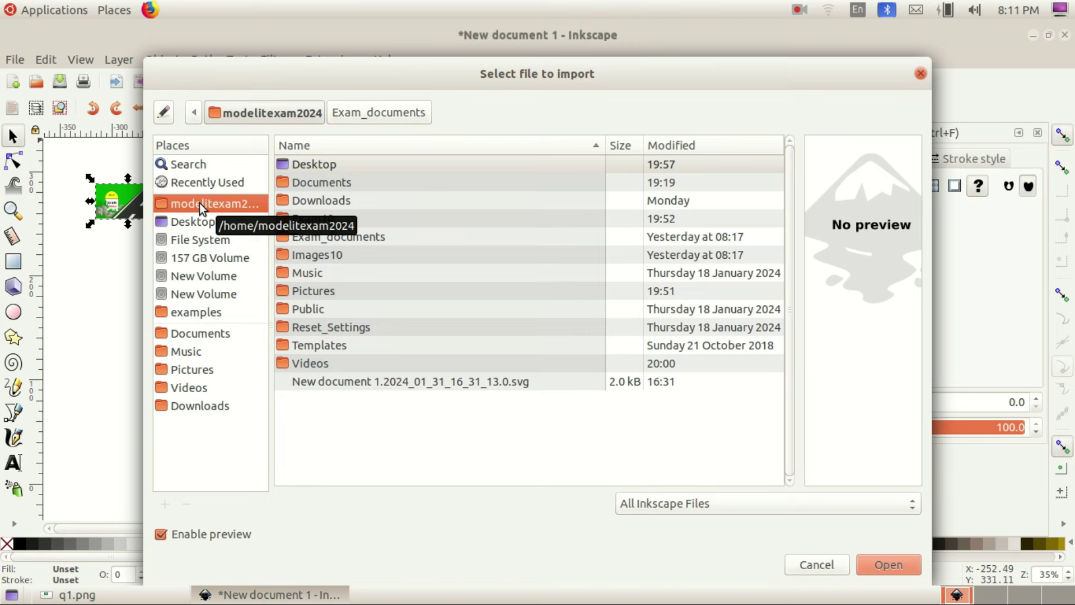
click(331, 258)
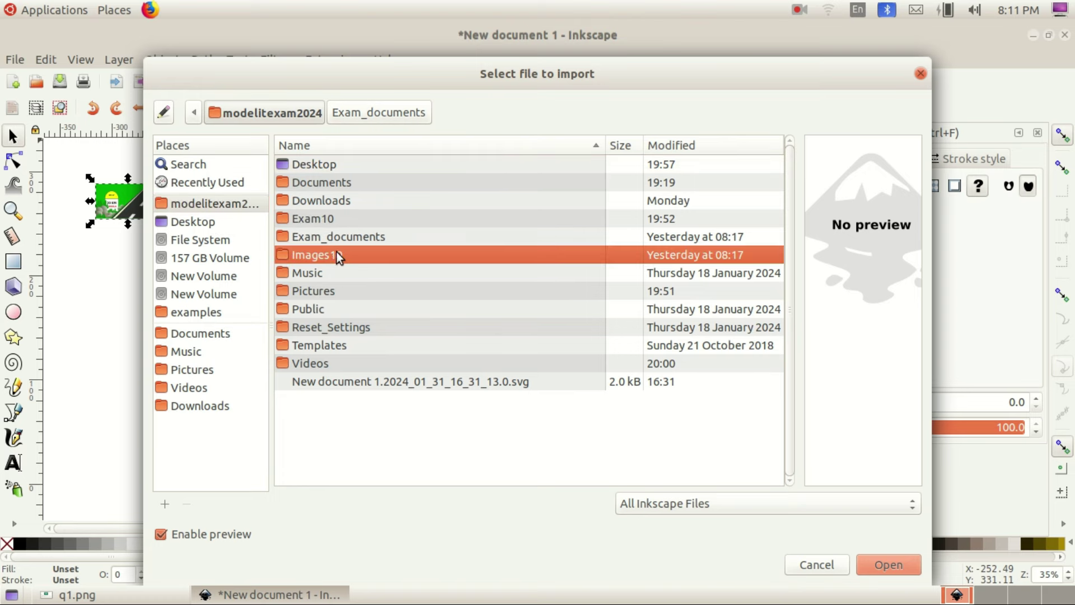
double_click(329, 255)
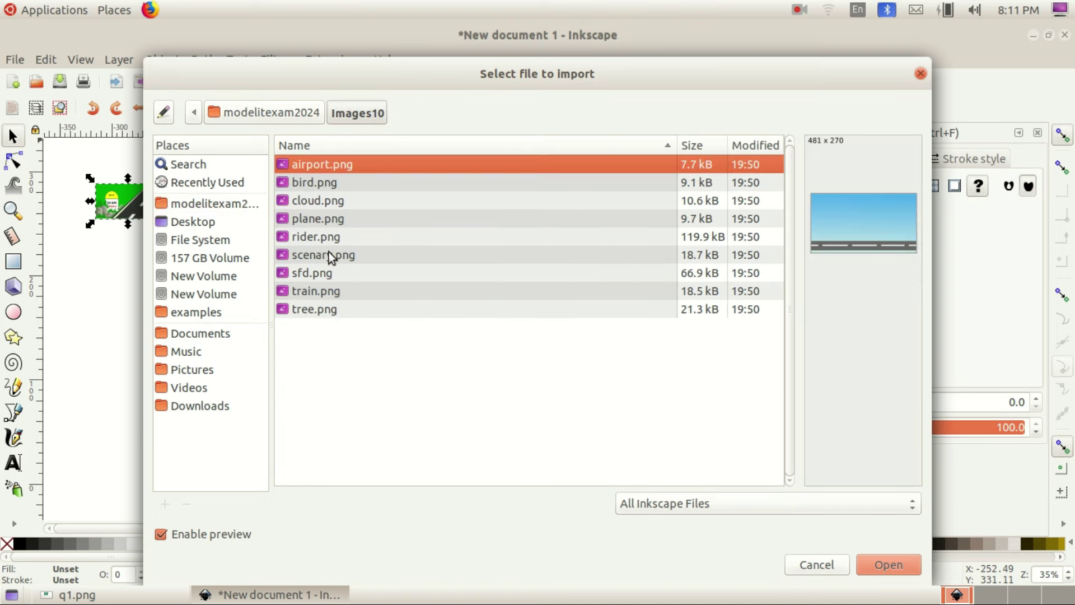
click(78, 595)
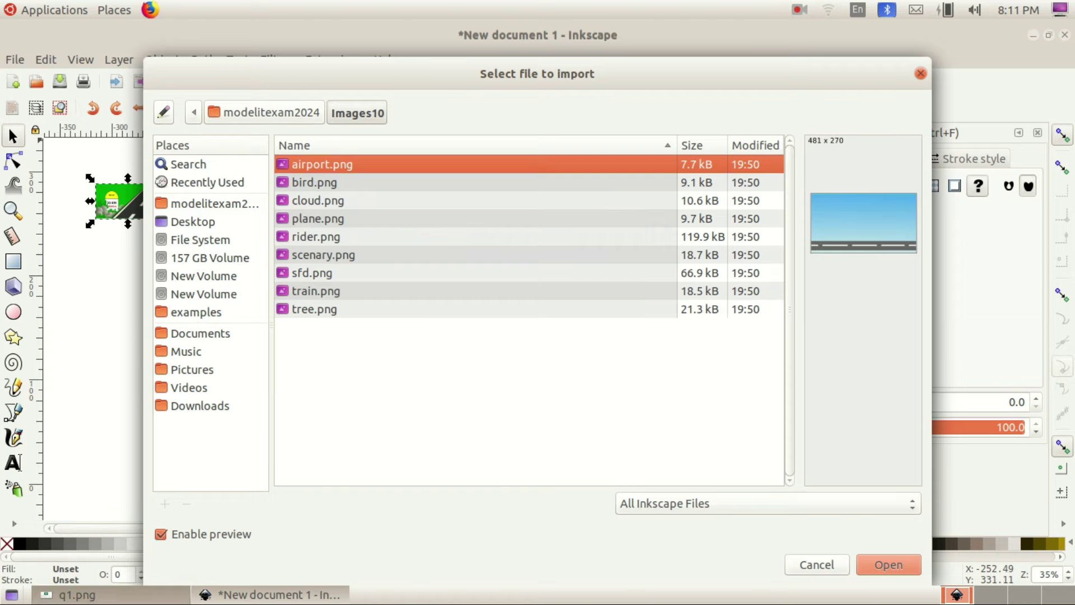
click(84, 595)
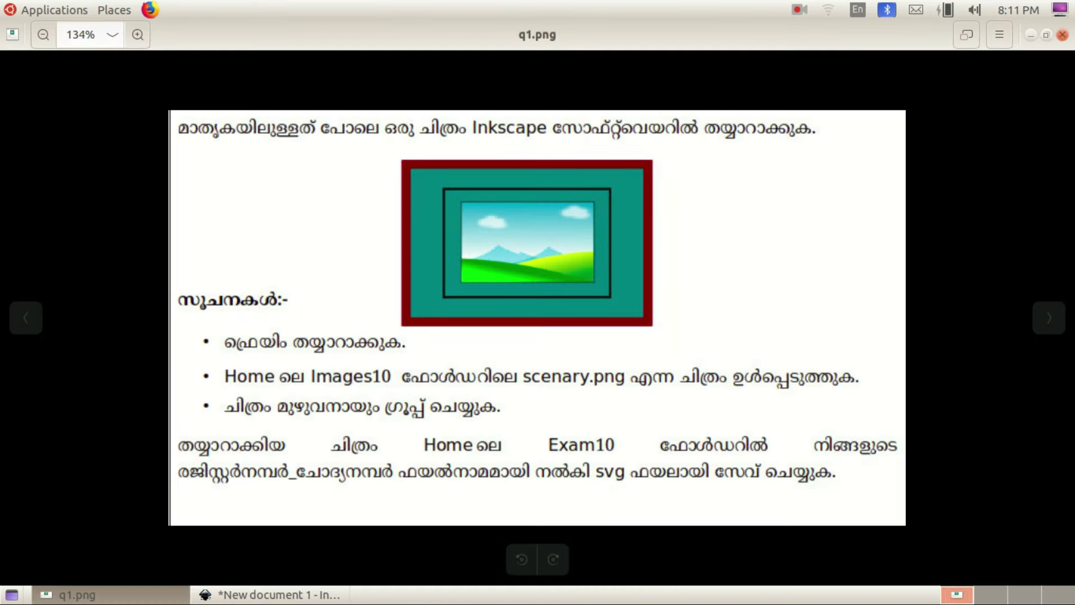
click(330, 256)
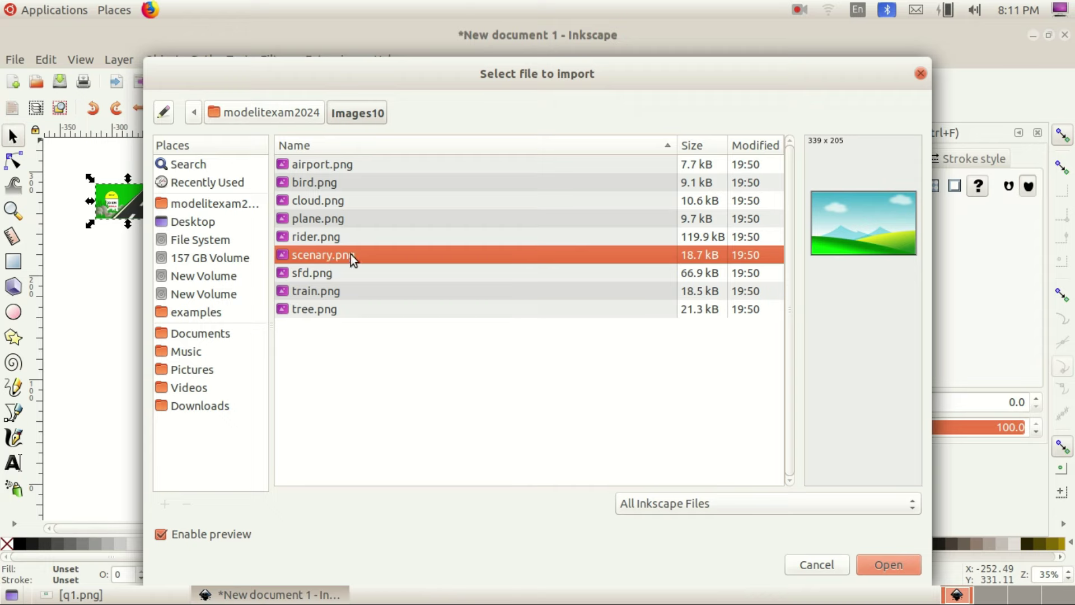
double_click(351, 254)
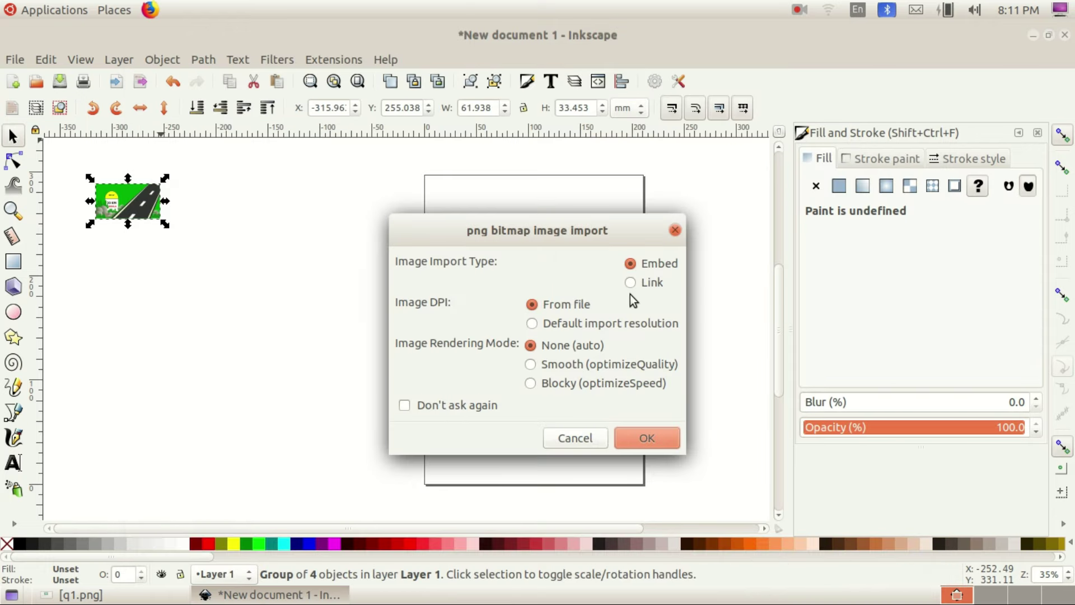
Step: Embed scenary.png, shrink it left of the page beside the road scene, then recheck the task sheet
drag(582, 235, 495, 224)
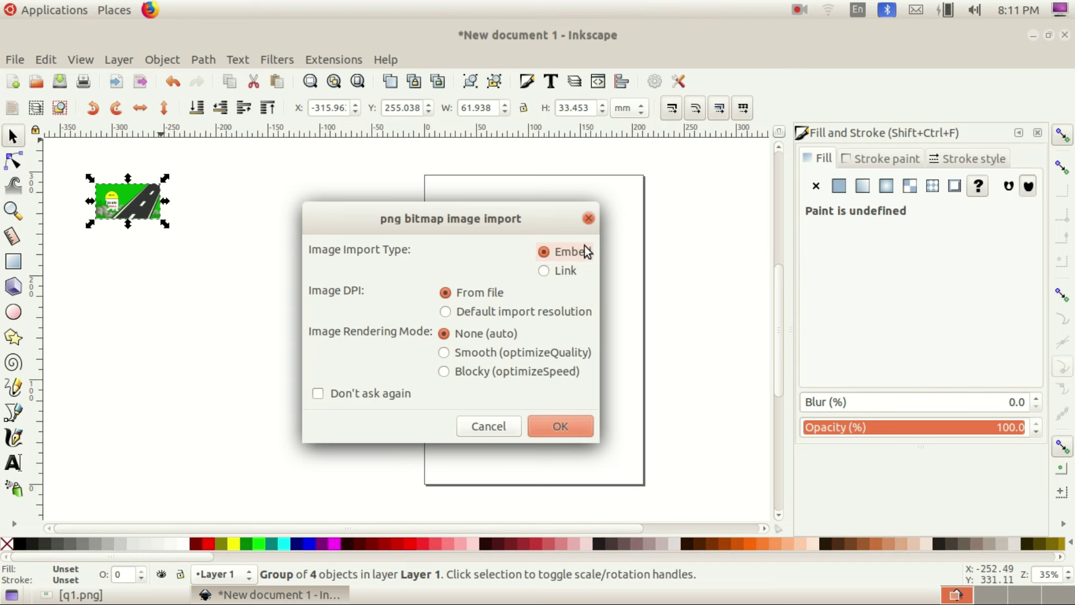
click(561, 427)
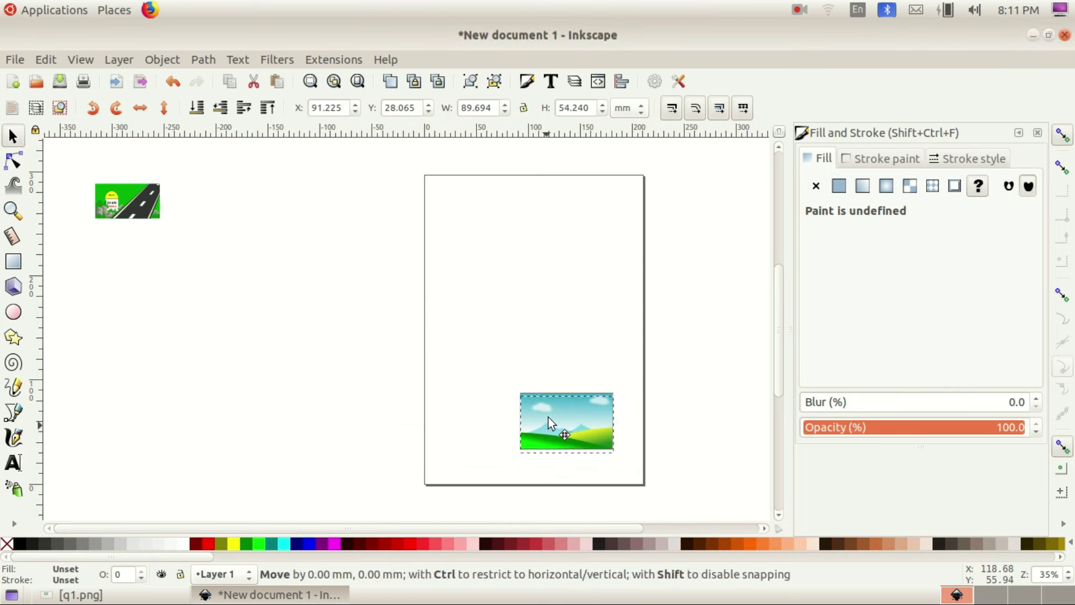
drag(548, 418, 356, 231)
drag(427, 267, 338, 204)
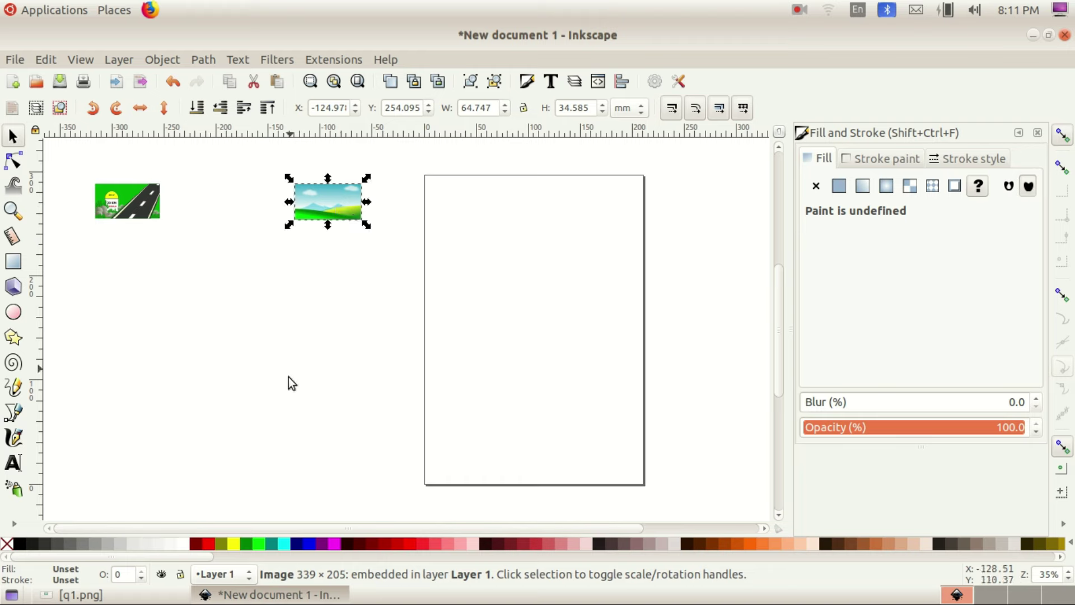
click(269, 594)
click(78, 595)
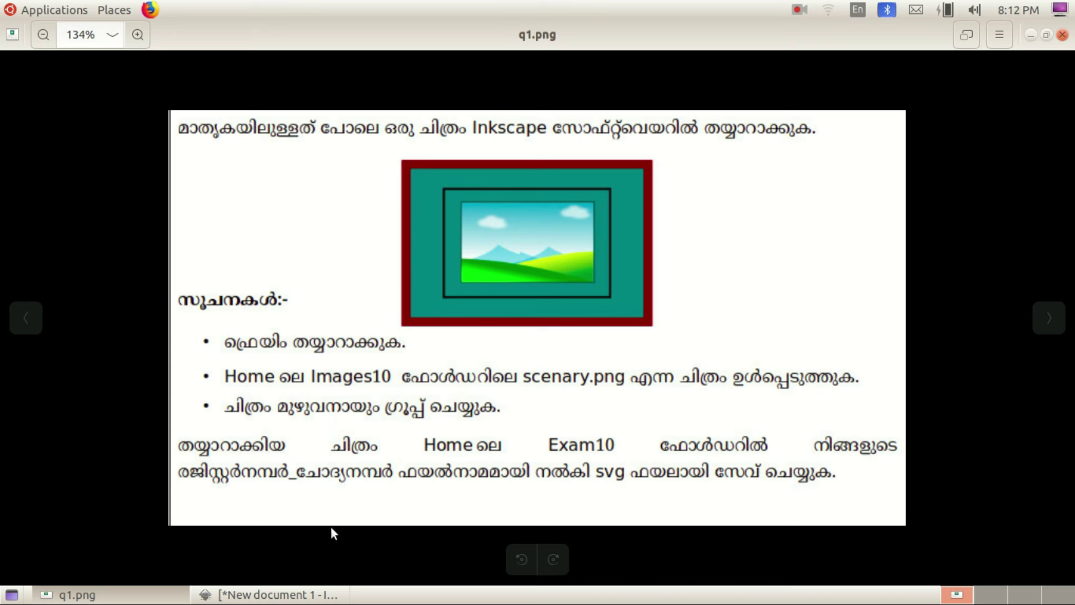
Step: Return to Inkscape with the 64.747 × 34.585 mm scenery image selected off-page
click(269, 595)
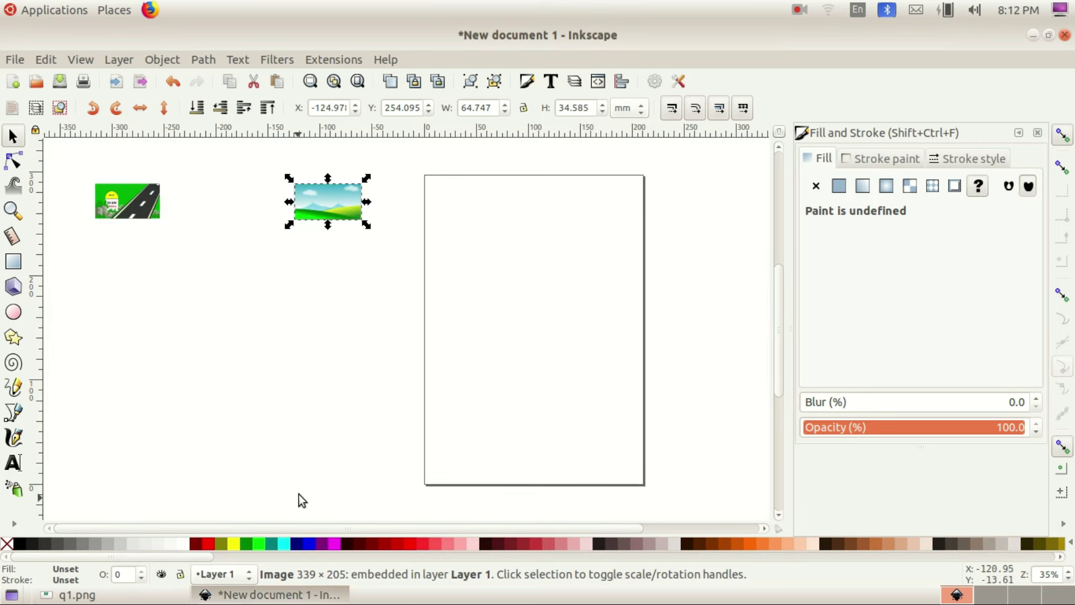
Step: Draw a large teal-filled rectangle left of the page
click(12, 262)
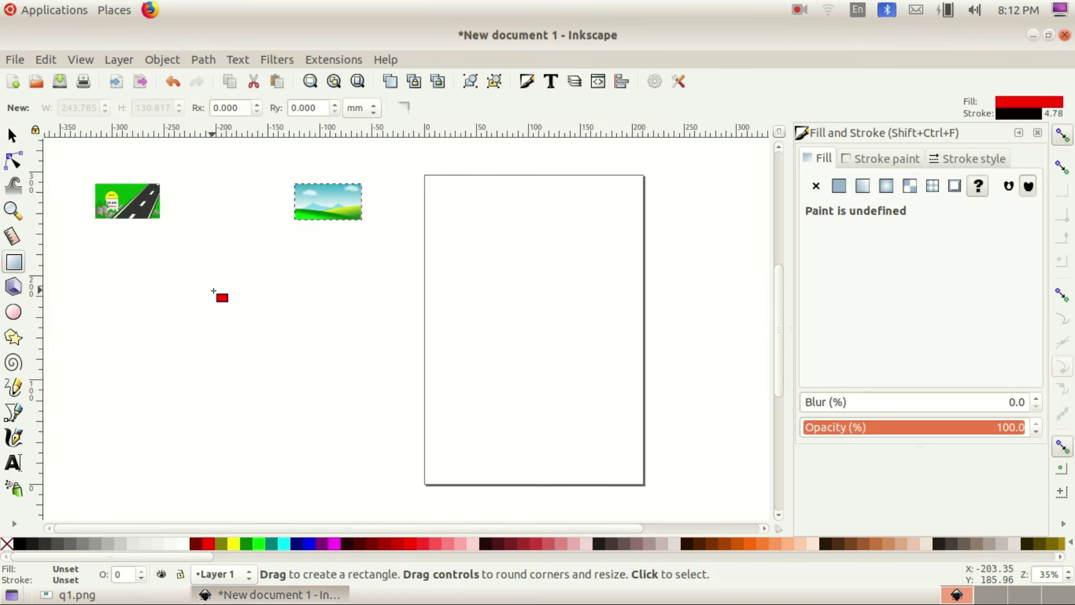
drag(212, 291, 394, 395)
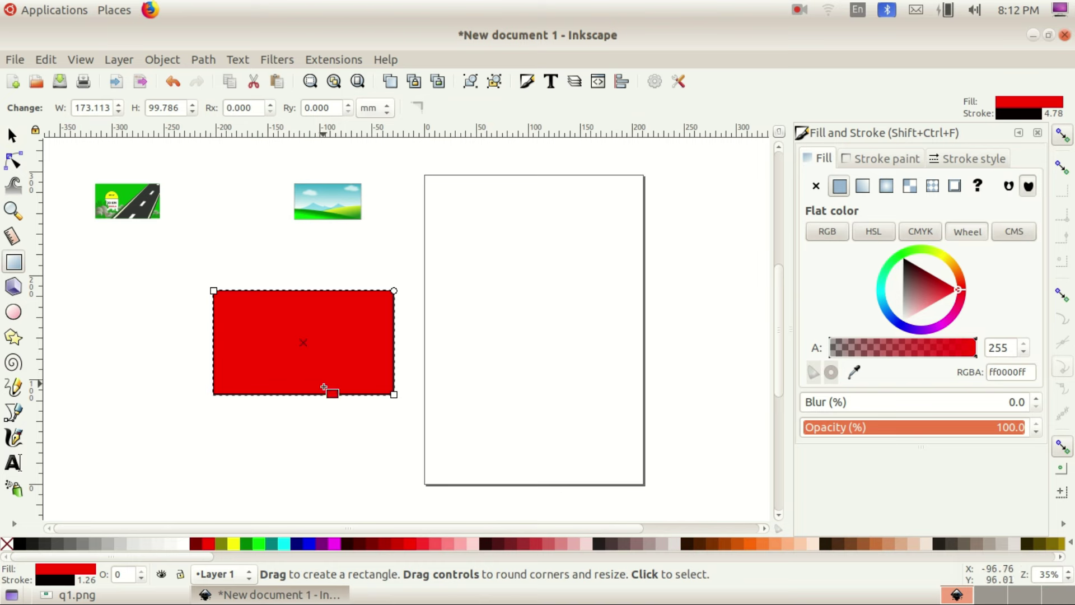
click(275, 542)
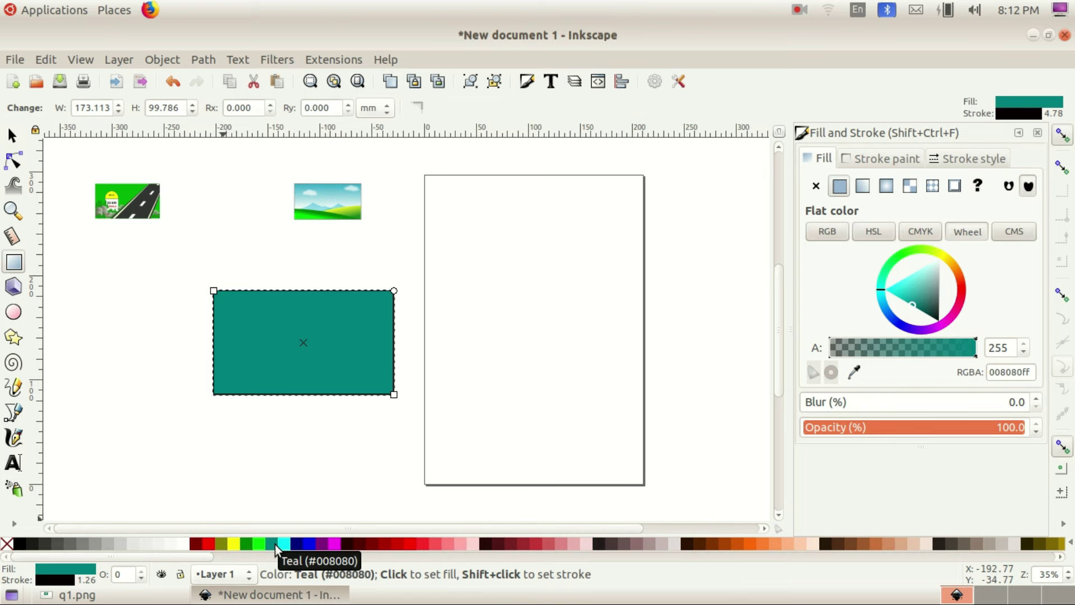
Step: Give the teal rectangle a red outline 10.165 mm wide
click(883, 160)
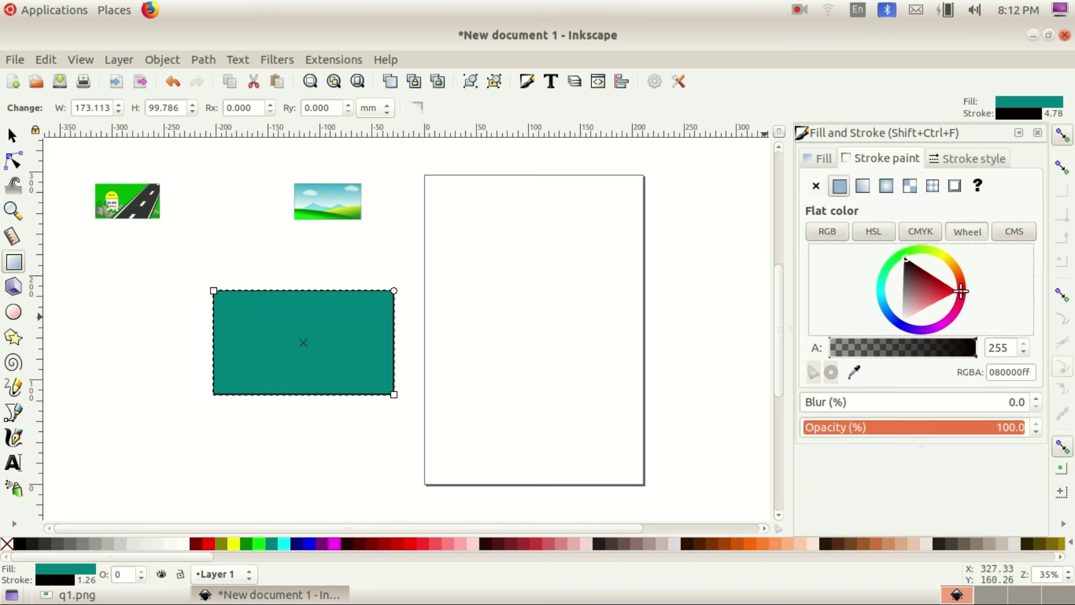
drag(960, 290, 939, 286)
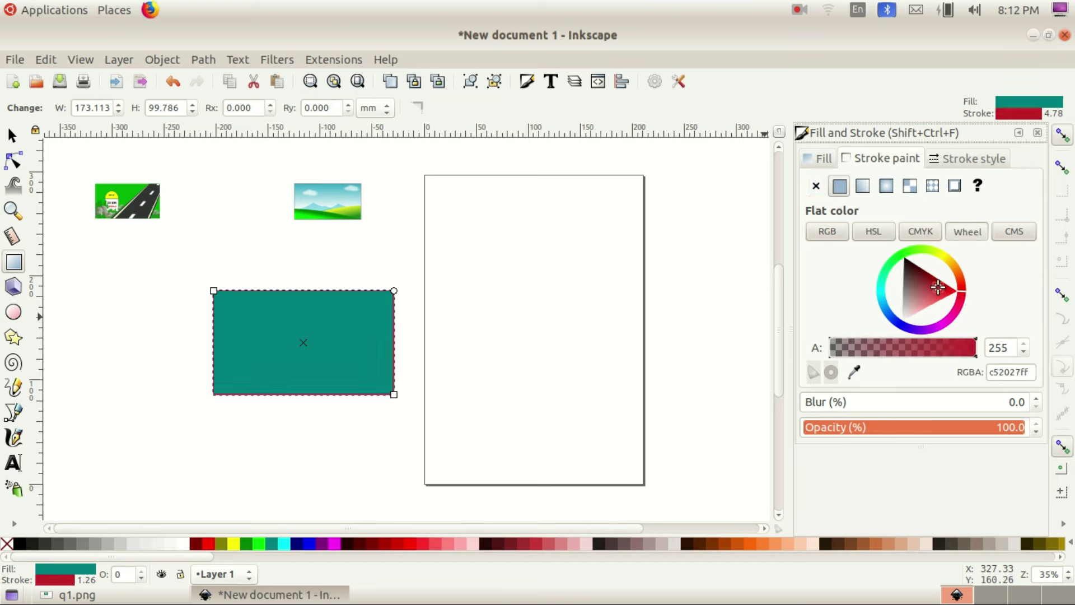
click(973, 159)
click(935, 180)
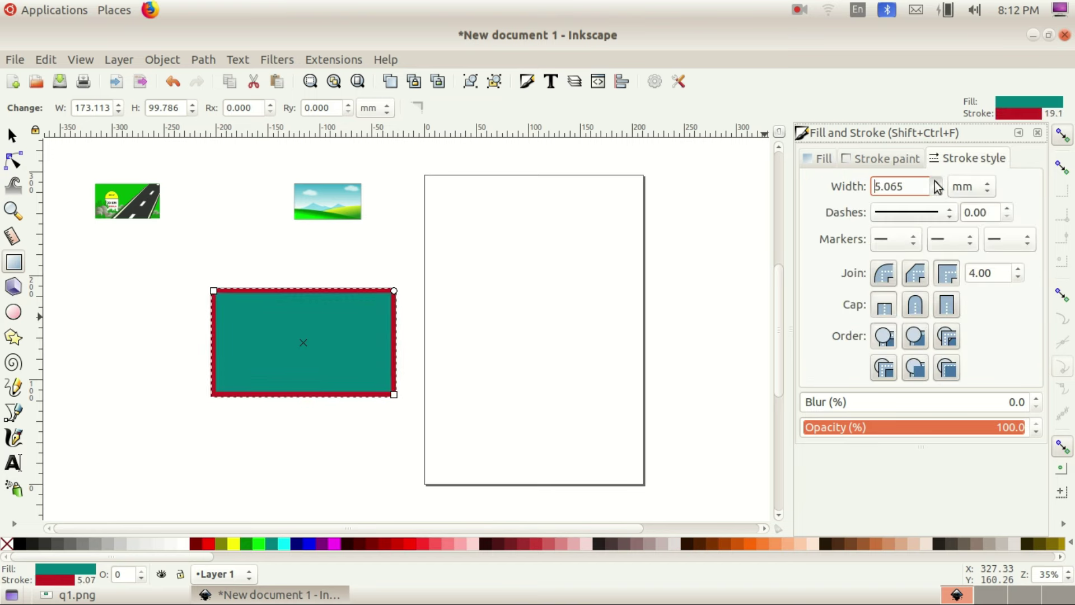
click(935, 195)
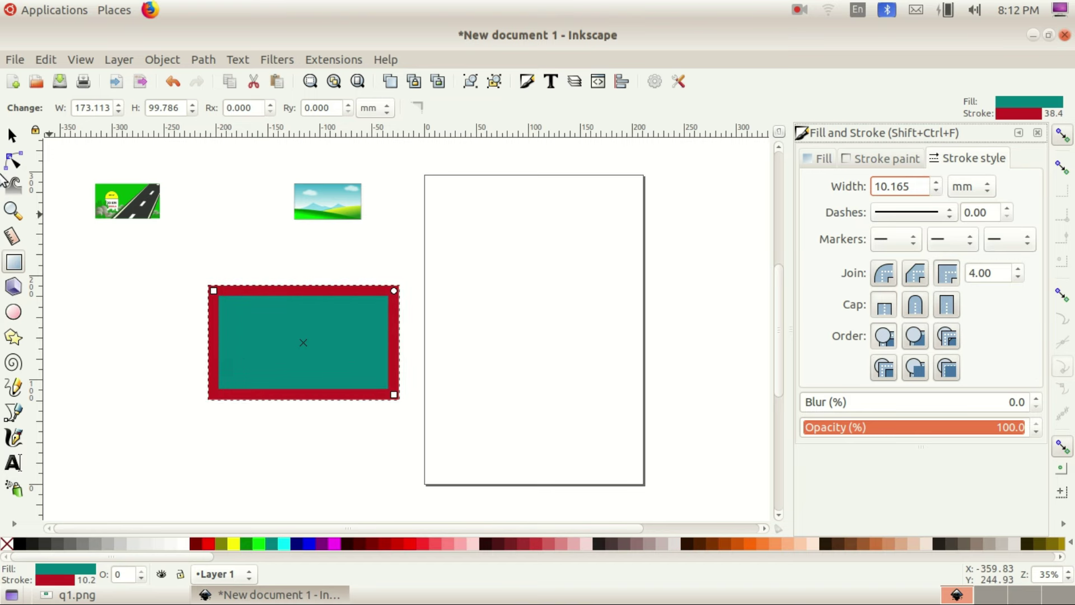
click(12, 136)
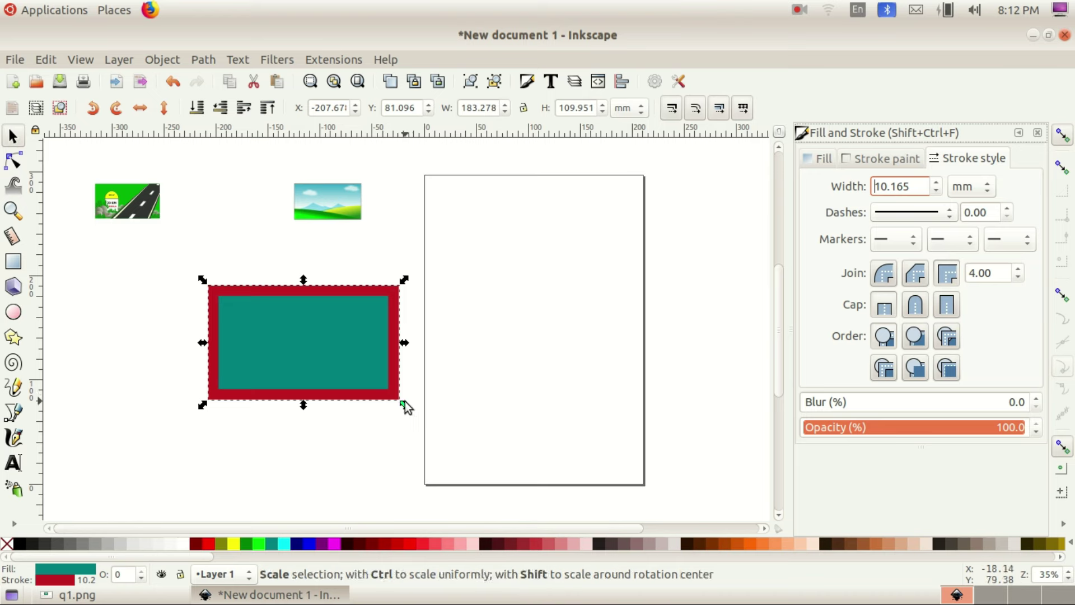
Step: Enlarge and reposition the teal rectangle to about 286 × 159 mm overall
drag(405, 404, 508, 455)
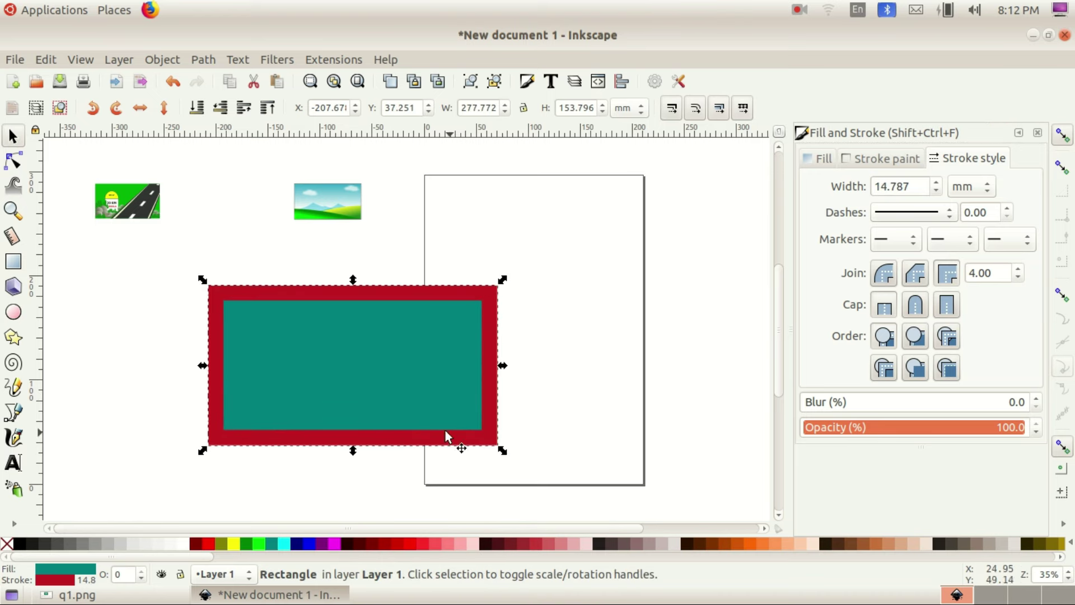
drag(353, 282, 398, 265)
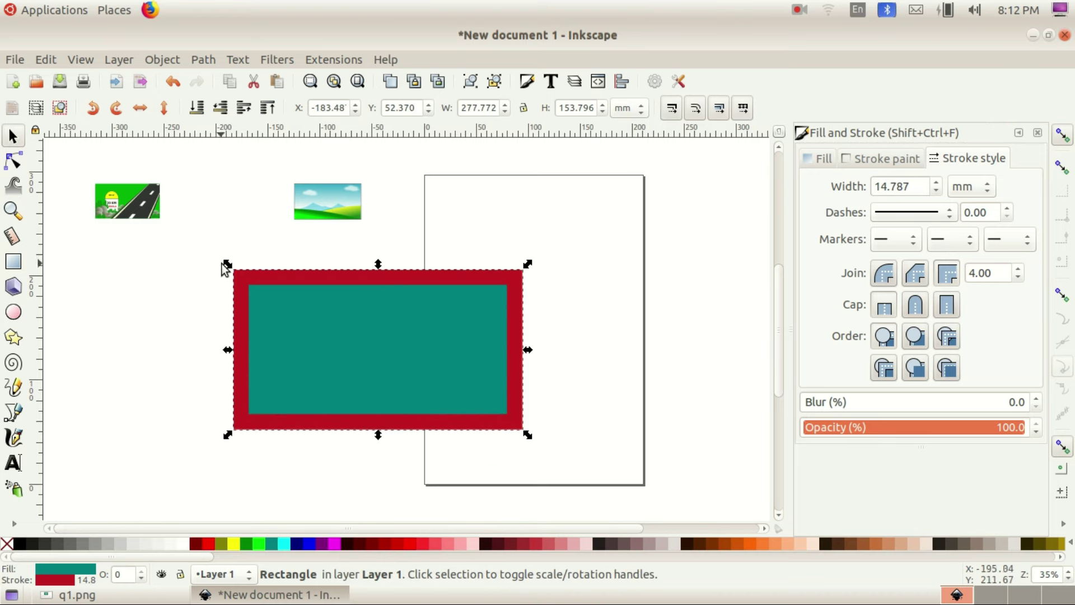
drag(226, 266, 214, 301)
click(252, 595)
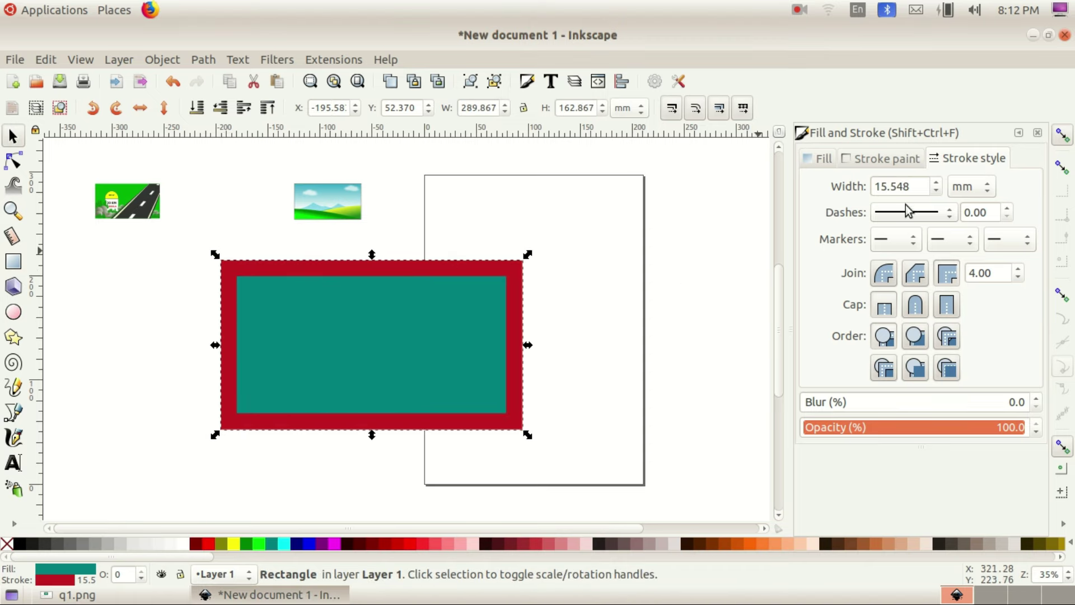
Step: Thin the rectangle's red border to 11.748 mm
click(936, 190)
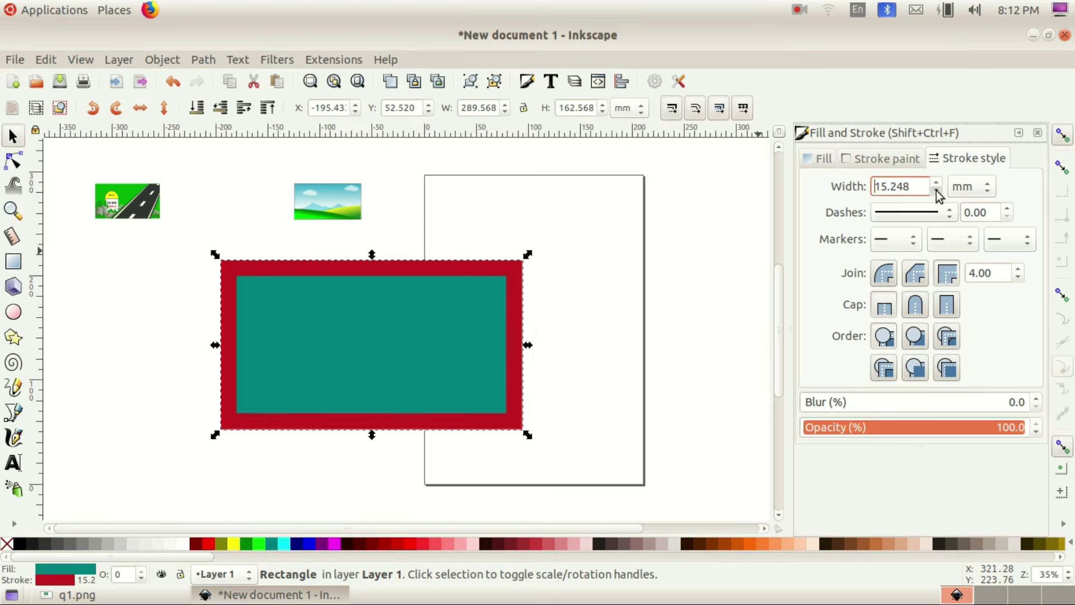
click(936, 190)
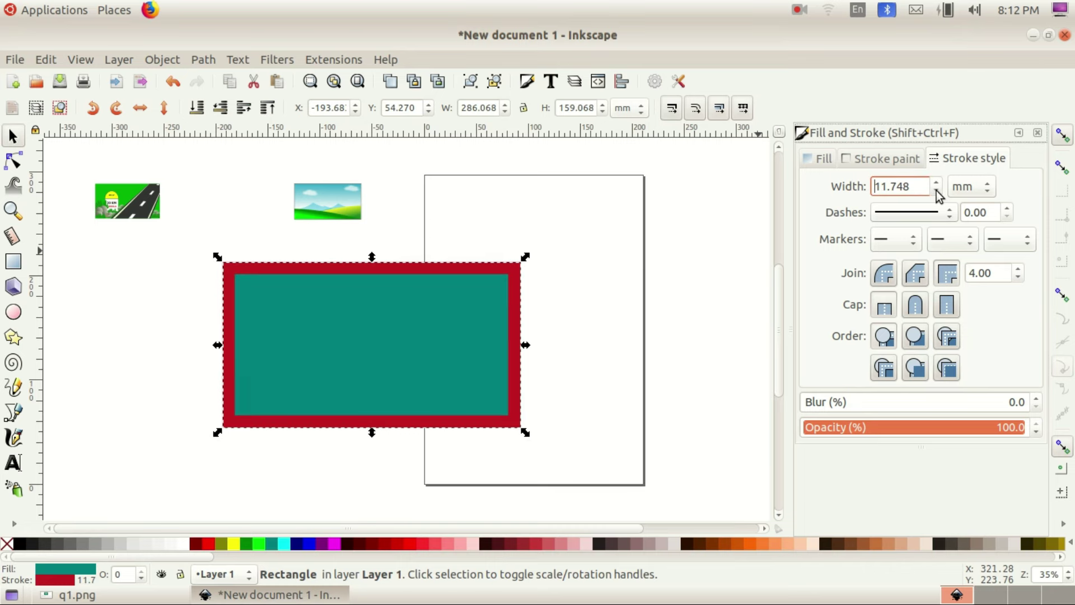
right_click(428, 322)
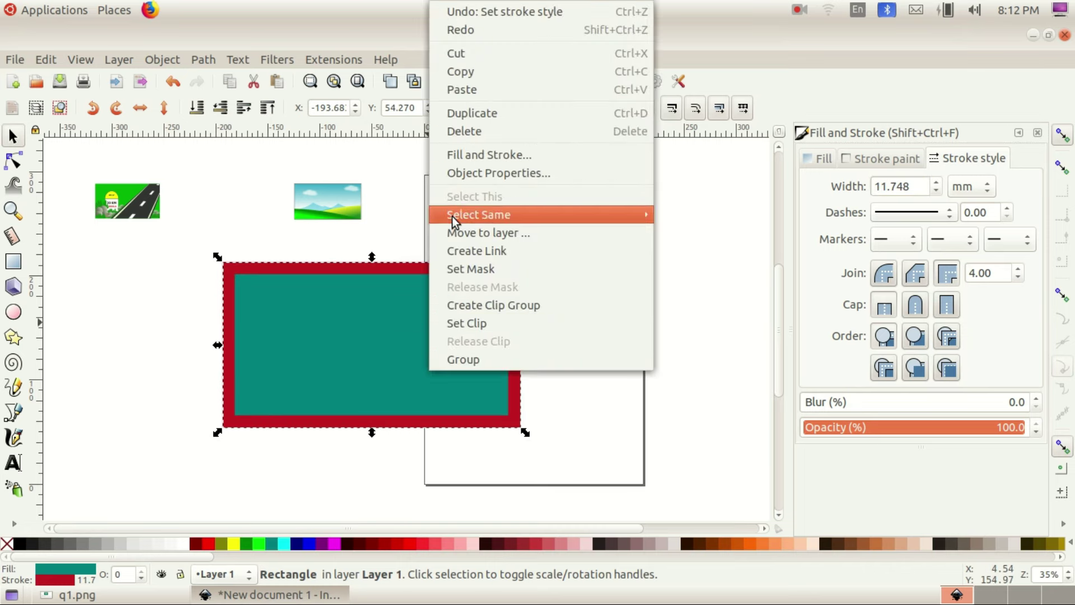
click(684, 308)
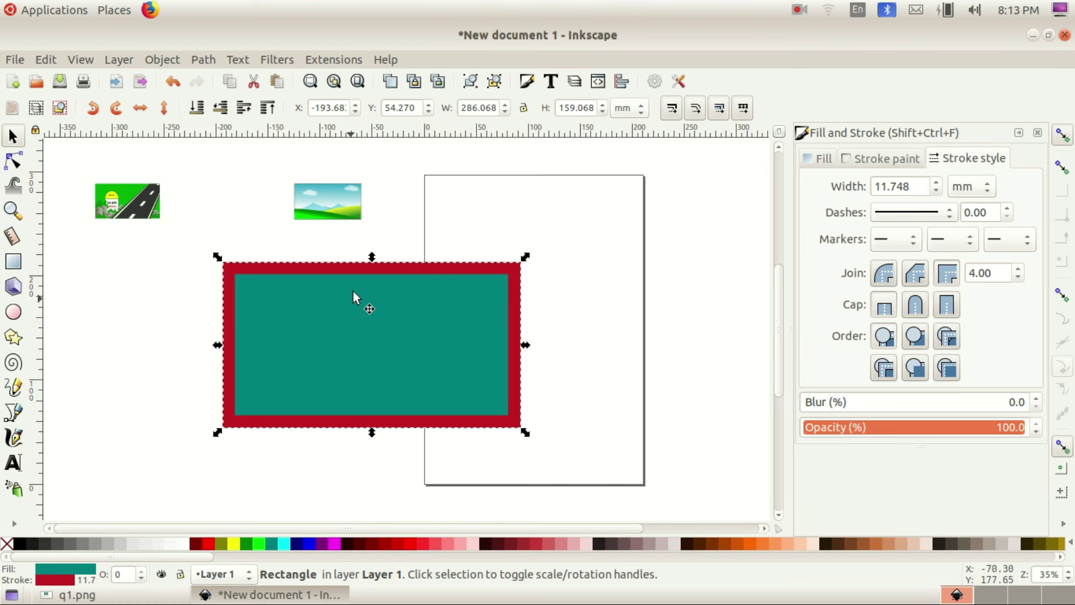
click(51, 62)
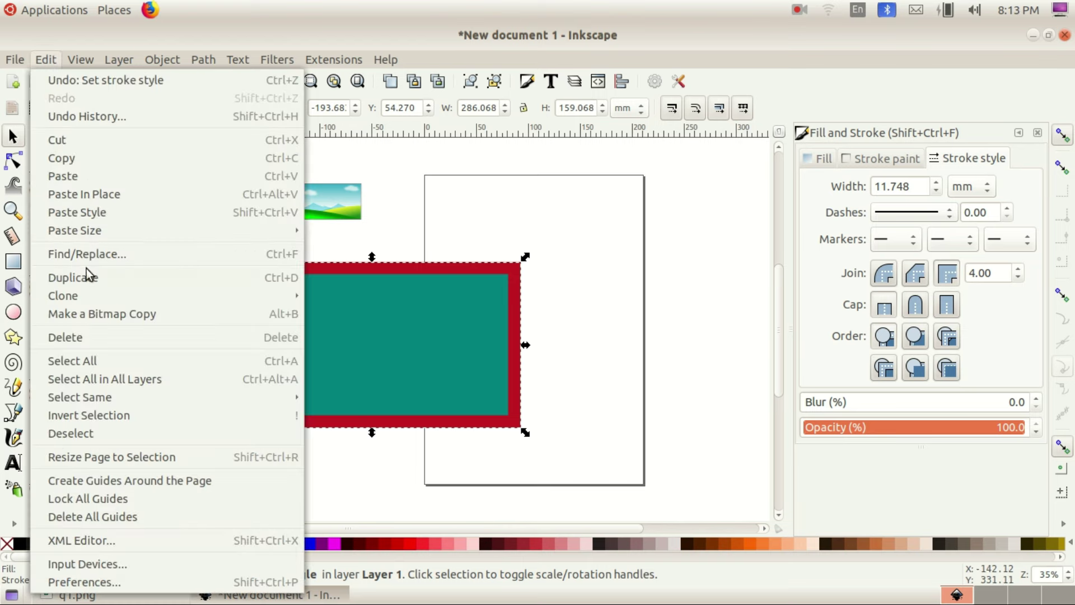
Step: Duplicate the frame rectangle and offset the copy to the right, overlapping the original
click(432, 304)
right_click(364, 327)
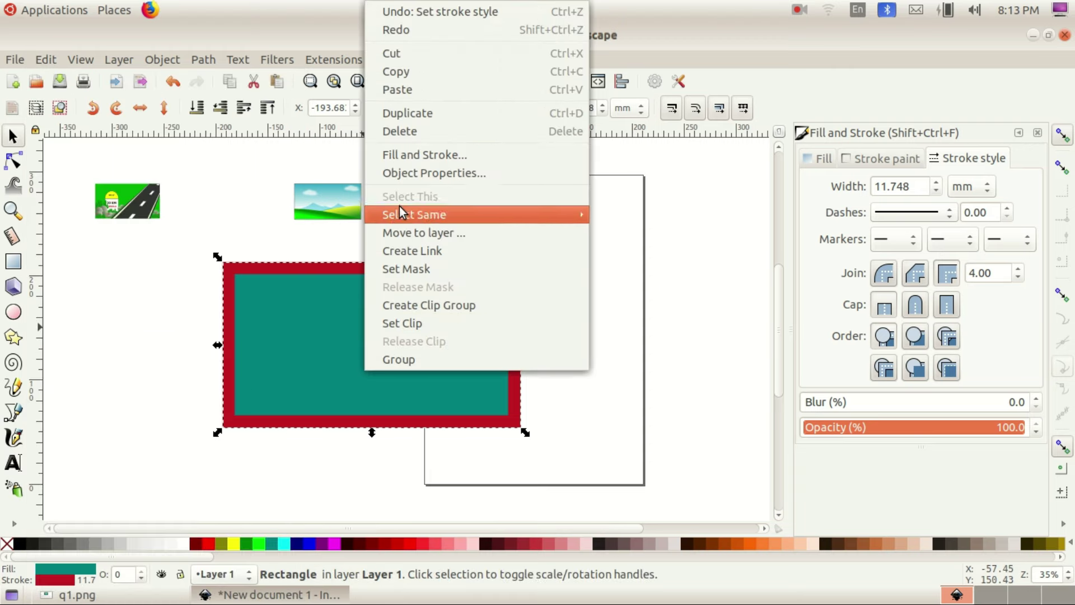
click(392, 113)
mouse_move(413, 352)
mouse_down()
mouse_move(516, 340)
mouse_move(502, 361)
mouse_up()
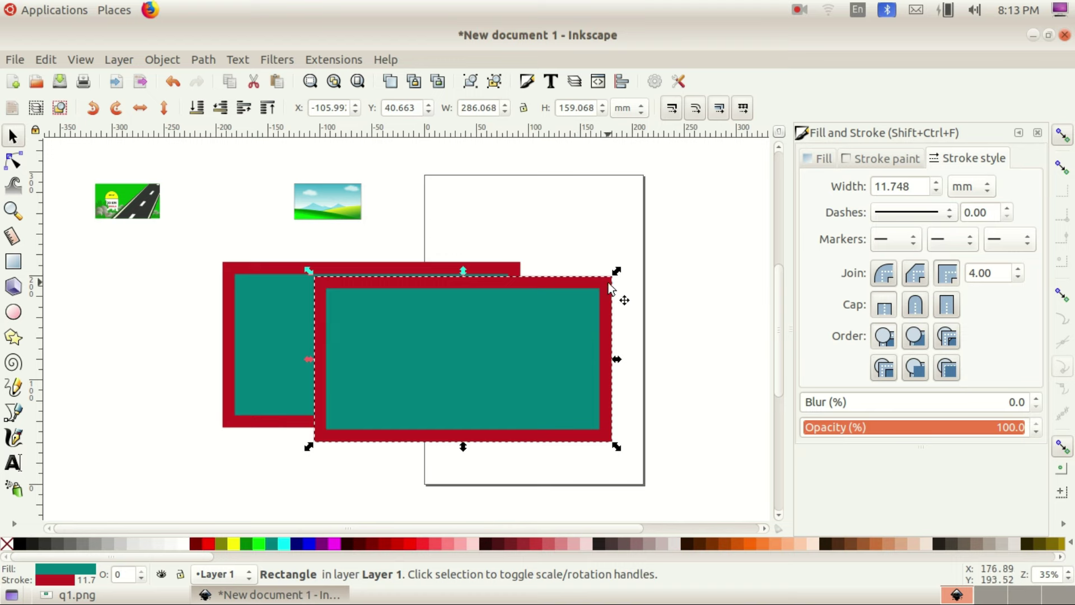
mouse_move(258, 297)
mouse_down()
mouse_move(254, 320)
mouse_move(248, 310)
mouse_up()
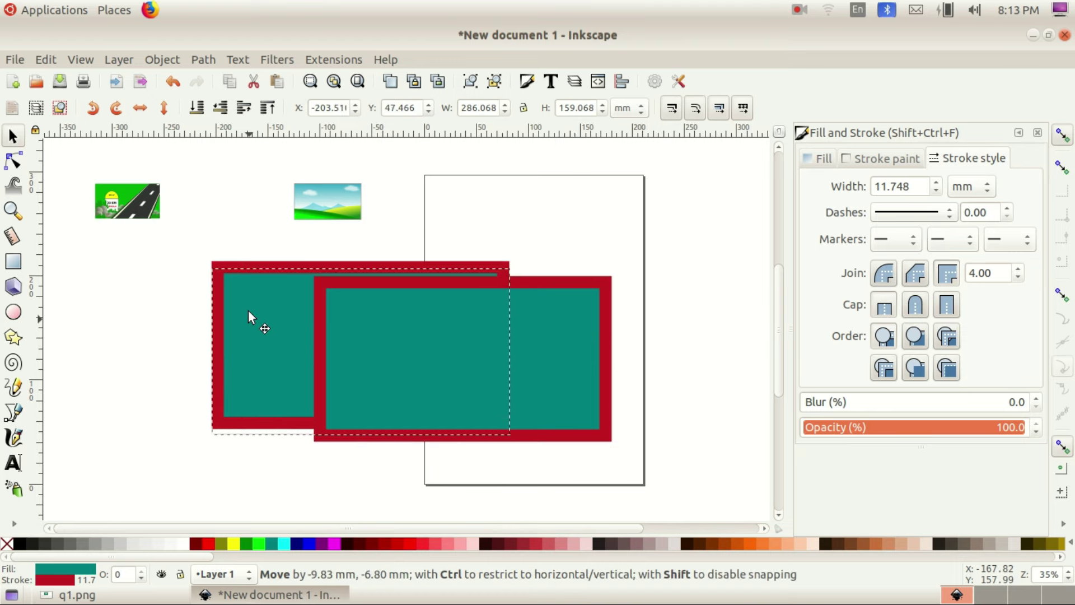
click(562, 293)
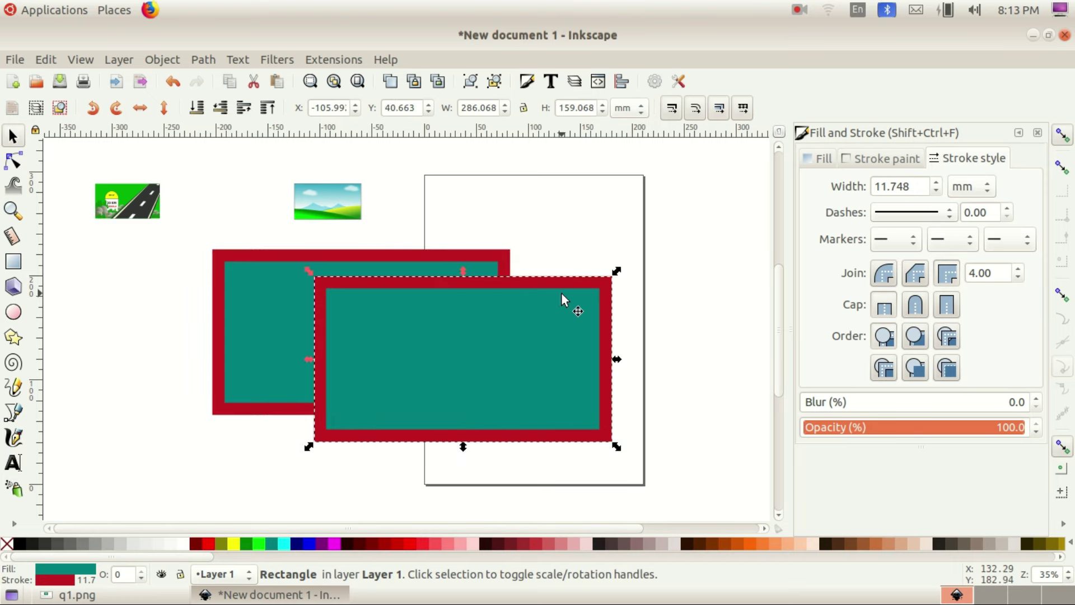
Step: Give the copied rectangle a black border 3.548 mm wide
click(894, 162)
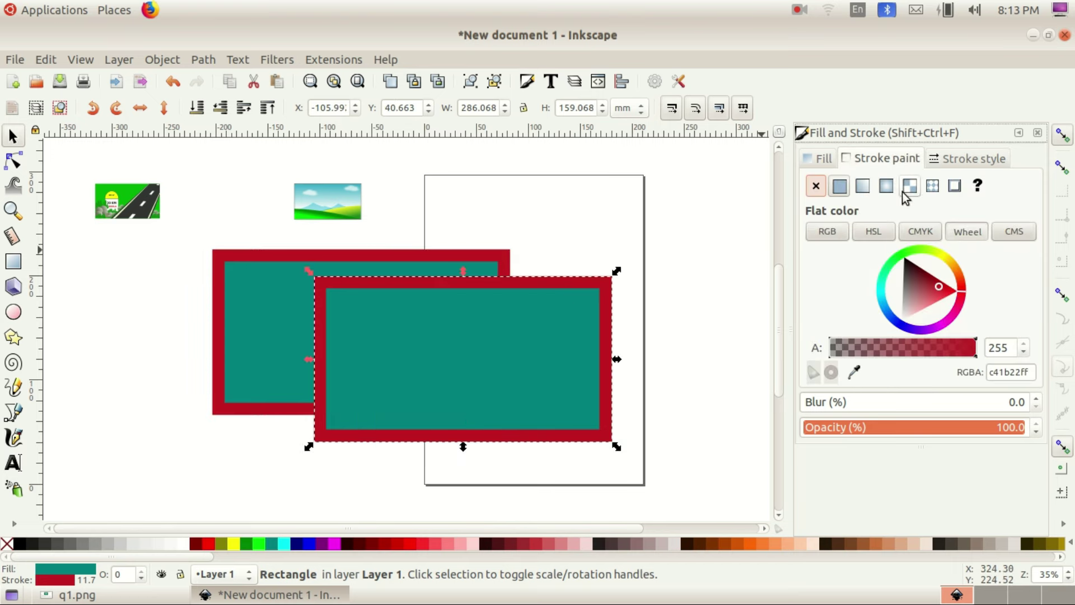
drag(914, 280, 906, 256)
click(963, 159)
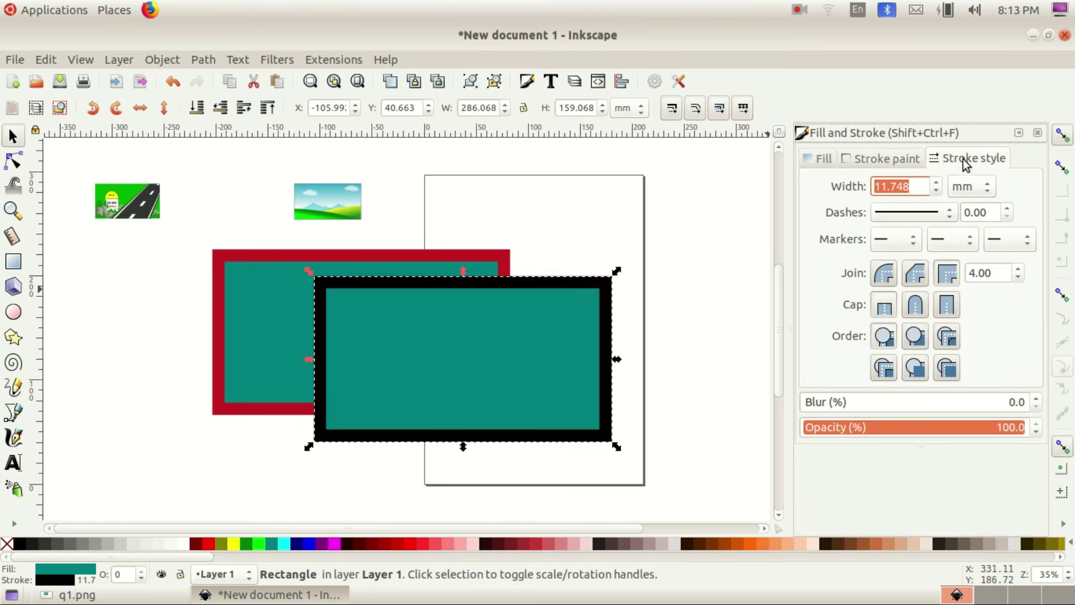
click(935, 191)
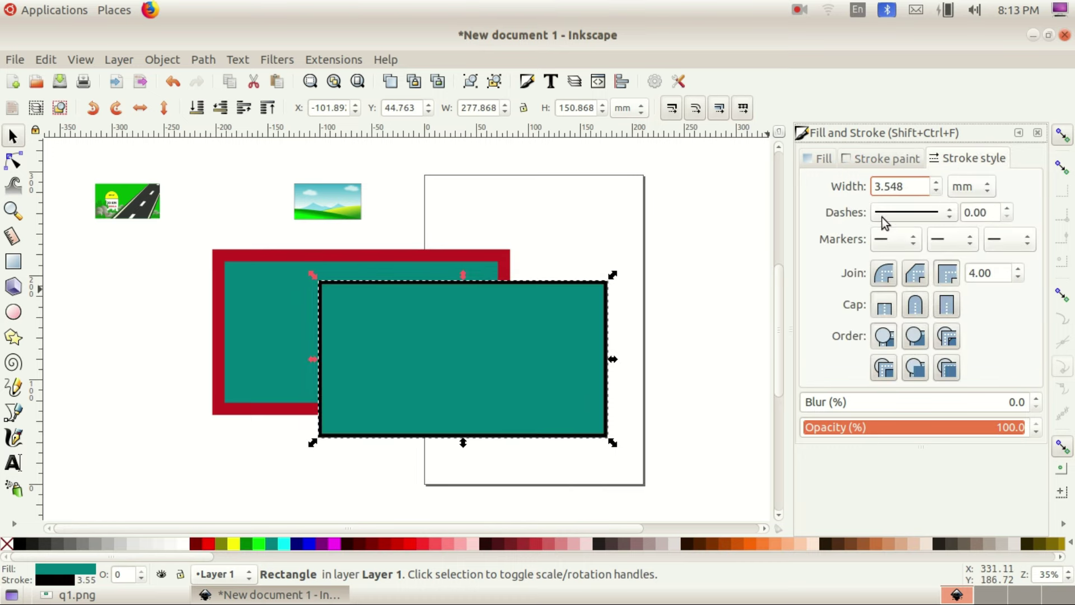
Step: Shrink the black-bordered copy to 197.881 × 106.410 mm and centre it inside the red frame
click(79, 595)
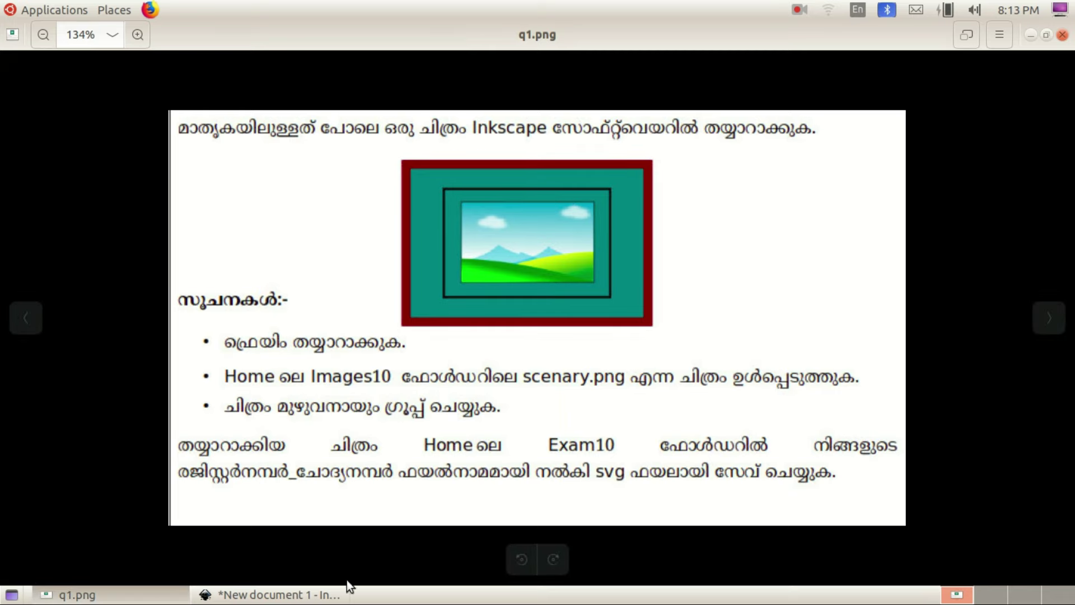
click(342, 593)
scroll(939, 180, up, 1)
scroll(938, 180, up, 3)
scroll(939, 180, up, 3)
scroll(938, 180, up, 2)
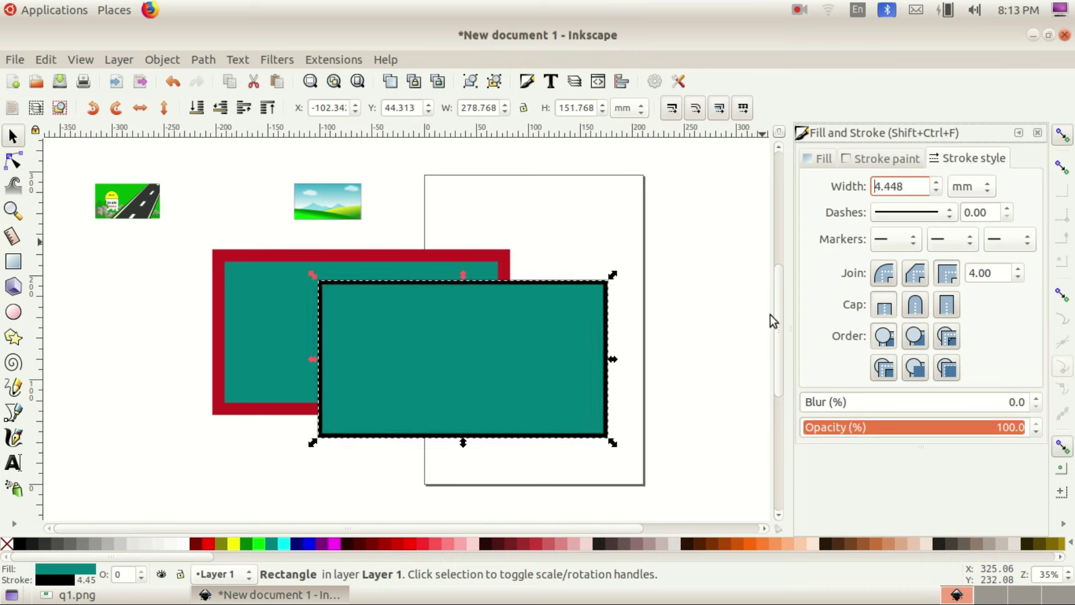
drag(612, 442, 527, 396)
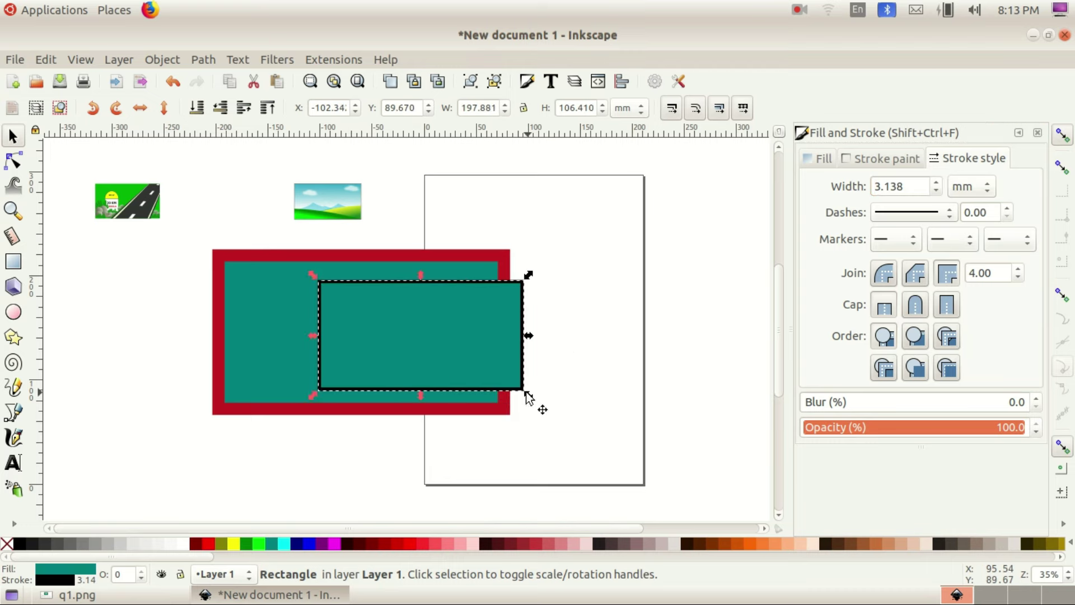
drag(467, 357, 409, 355)
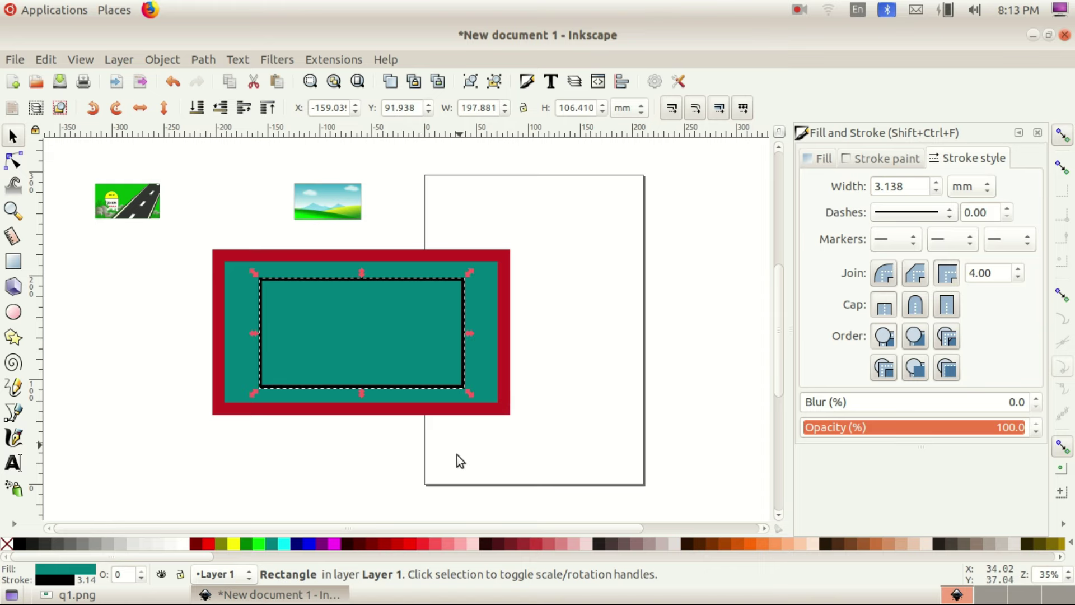
click(73, 595)
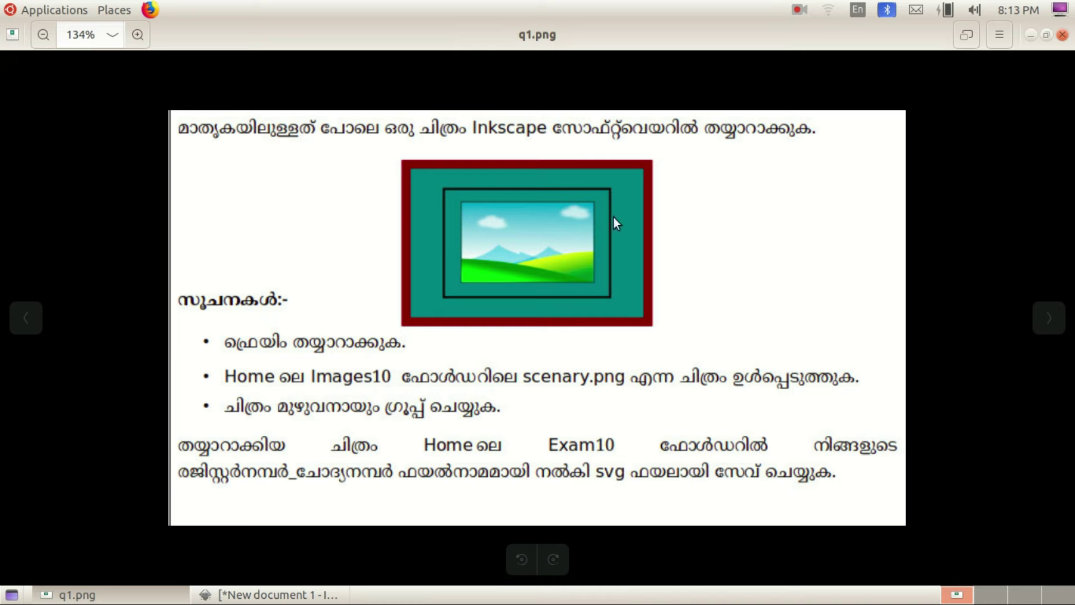
click(269, 595)
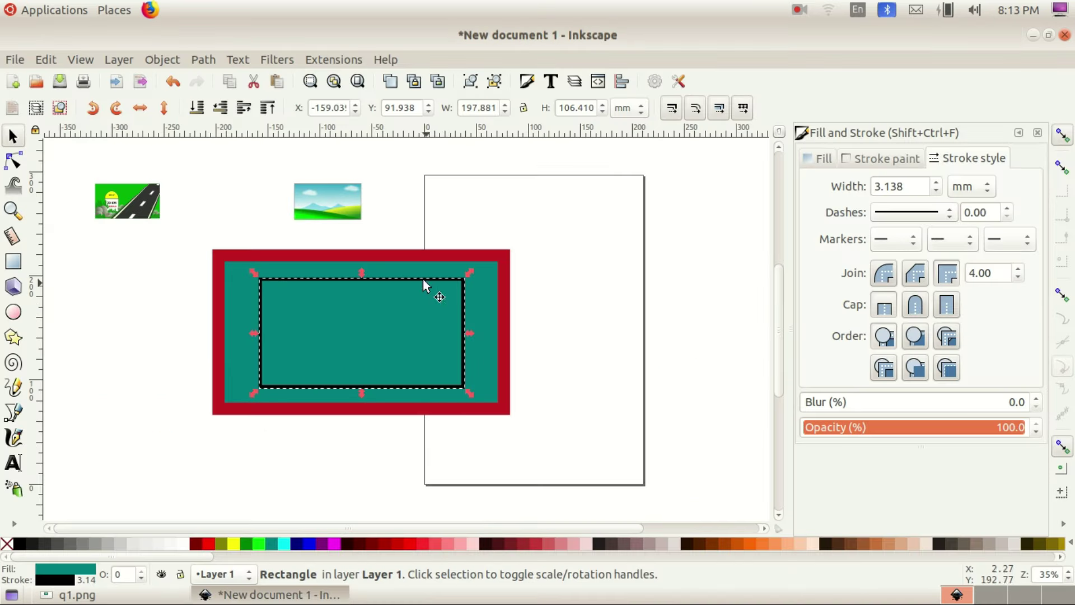
Step: Raise the scenery picture to the top and fit it inside the black border at 147.146 × 73.894 mm
mouse_move(340, 203)
mouse_down()
mouse_move(350, 241)
mouse_move(536, 291)
mouse_move(538, 300)
mouse_up()
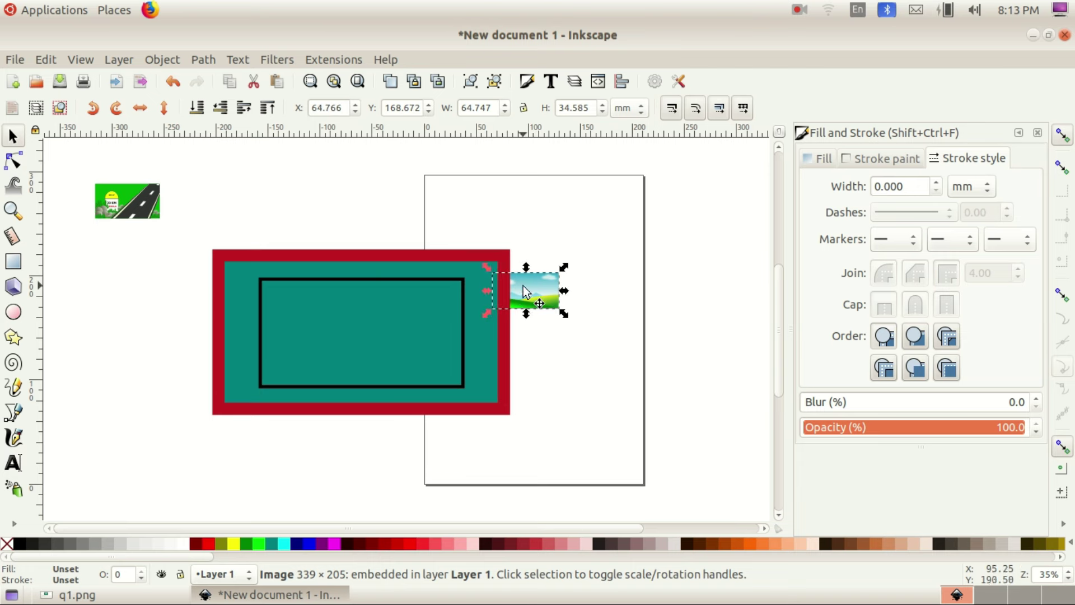
click(162, 59)
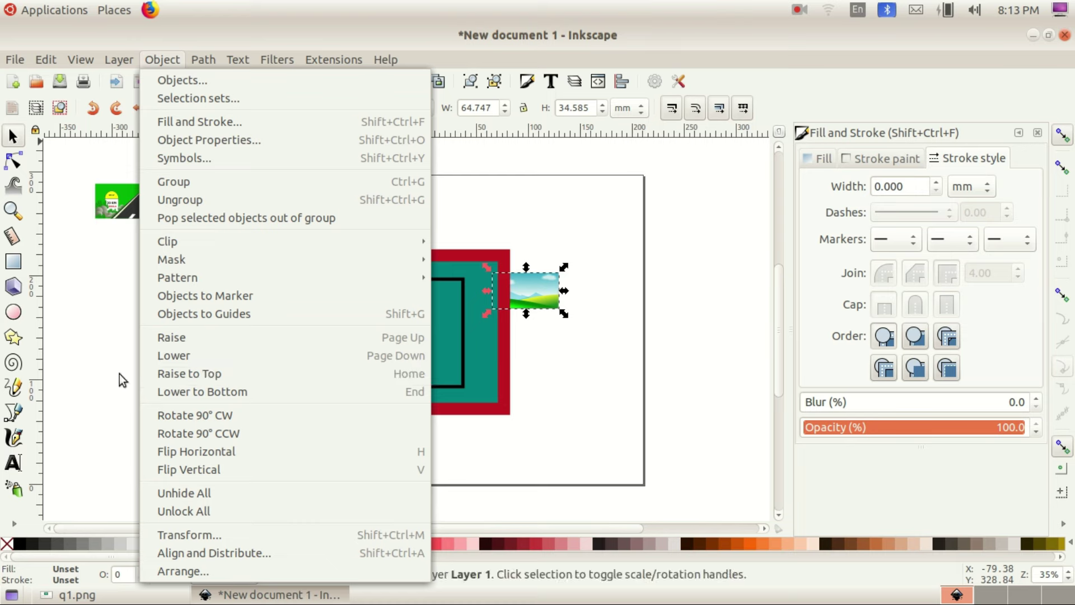
click(179, 375)
drag(516, 289, 311, 310)
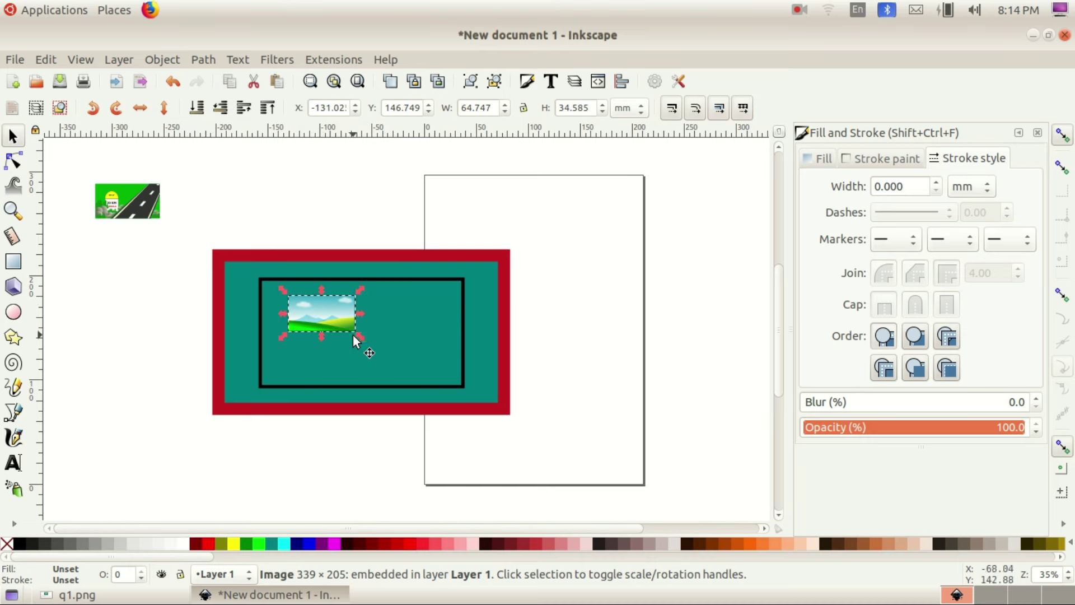
drag(356, 336, 442, 377)
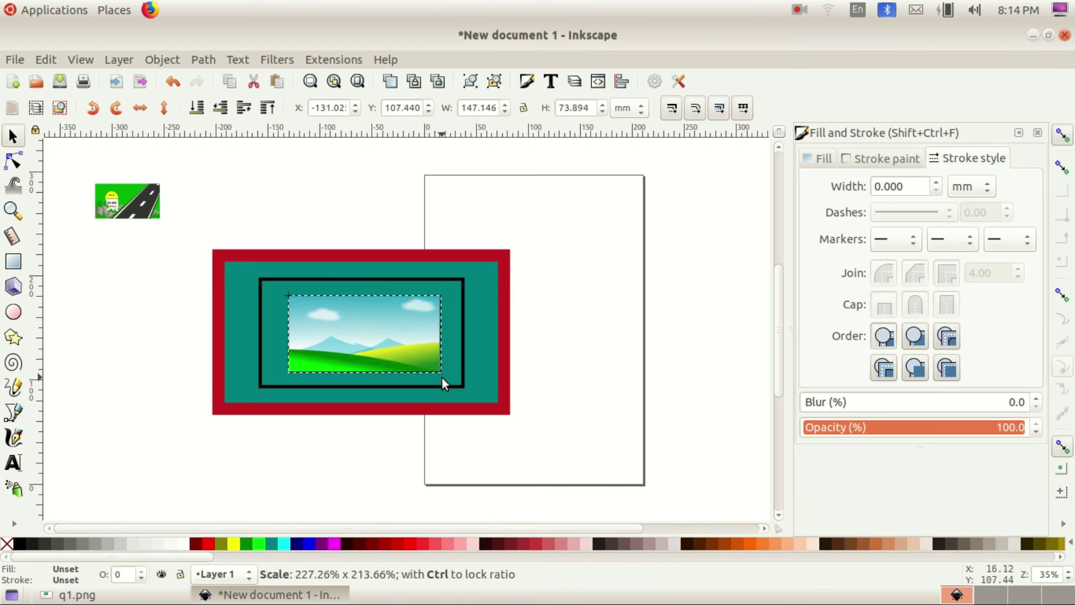
click(642, 358)
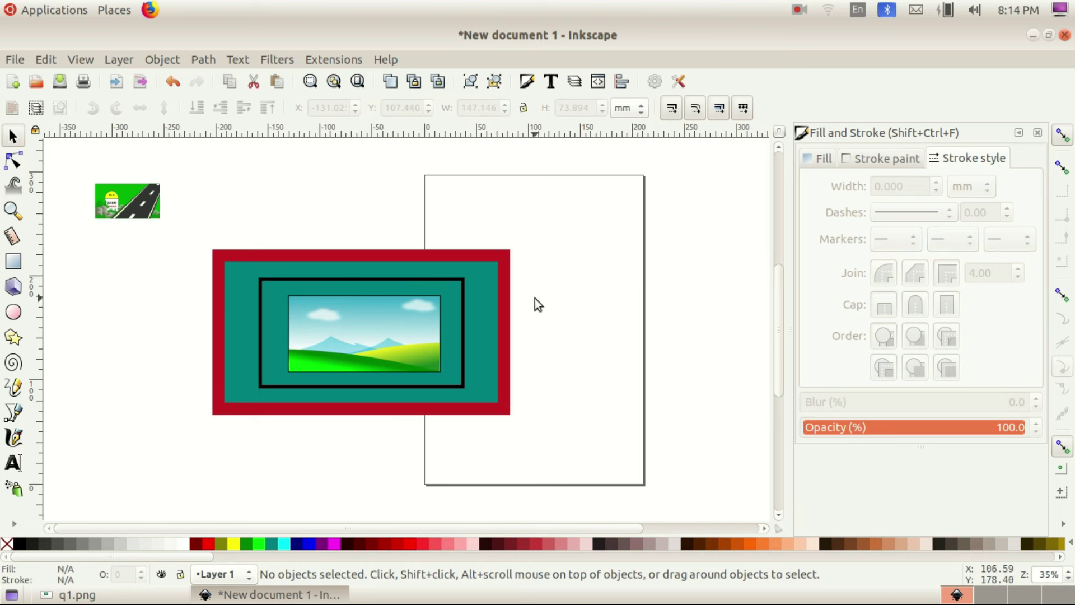
Step: Group the red frame, black frame and landscape picture, then shrink the group to 125.521 × 77.725 mm
click(253, 269)
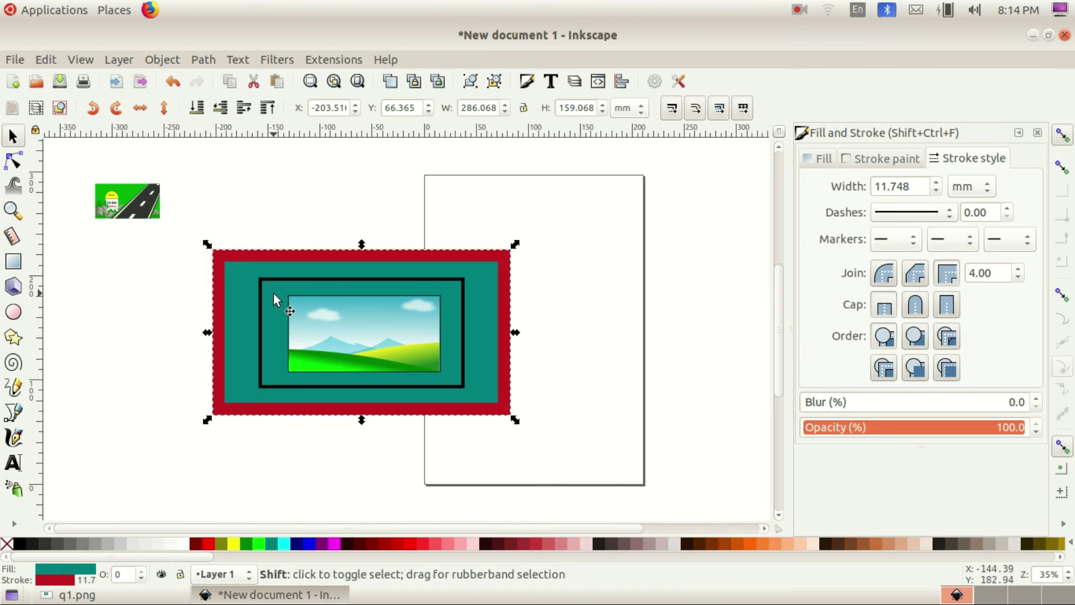
shift+click(274, 293)
shift+click(361, 343)
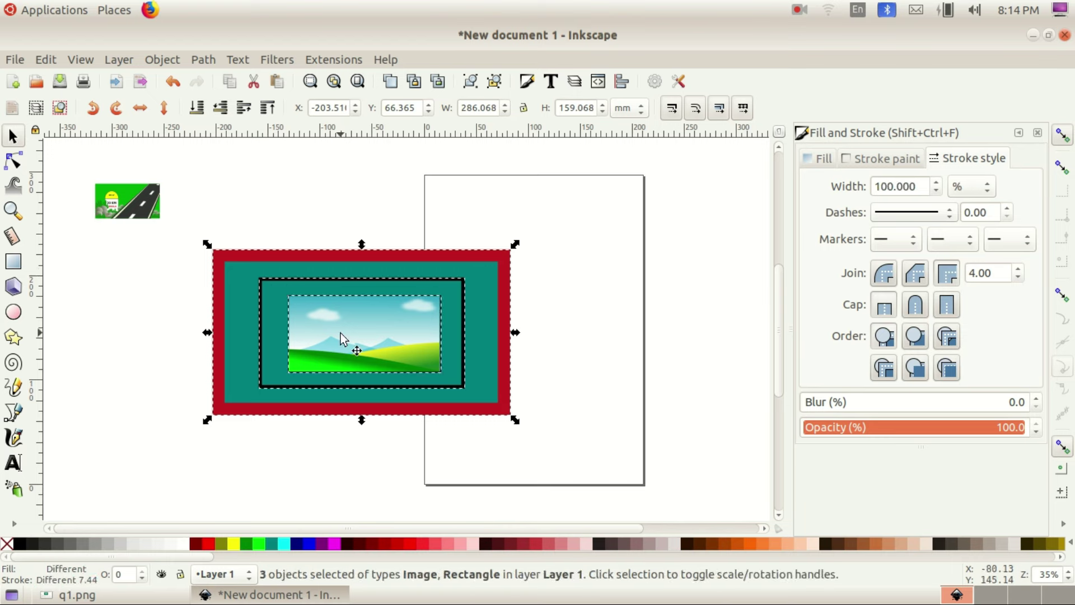
click(176, 59)
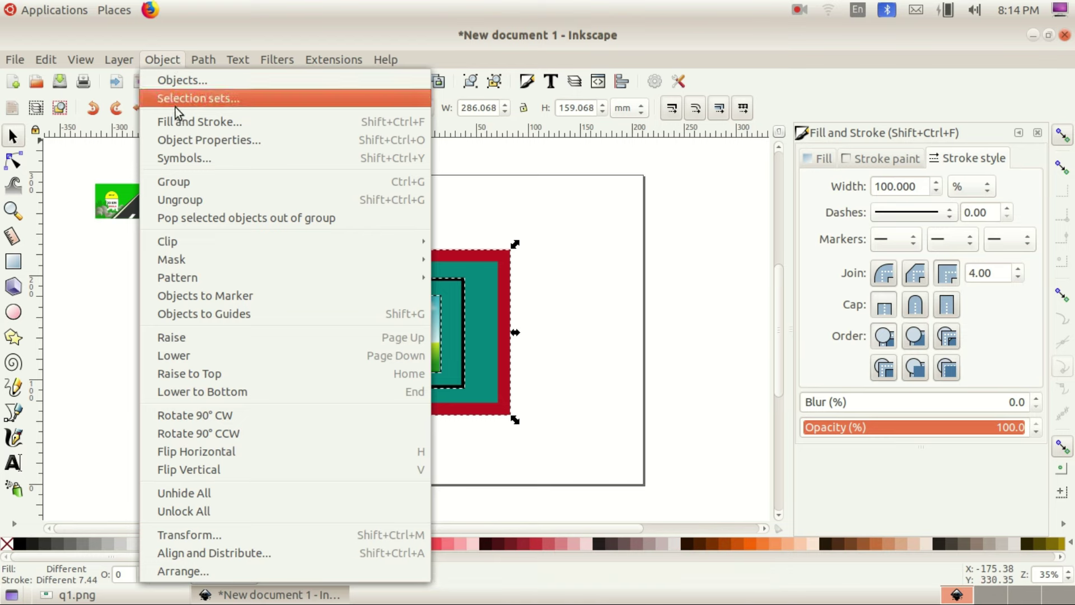
click(397, 183)
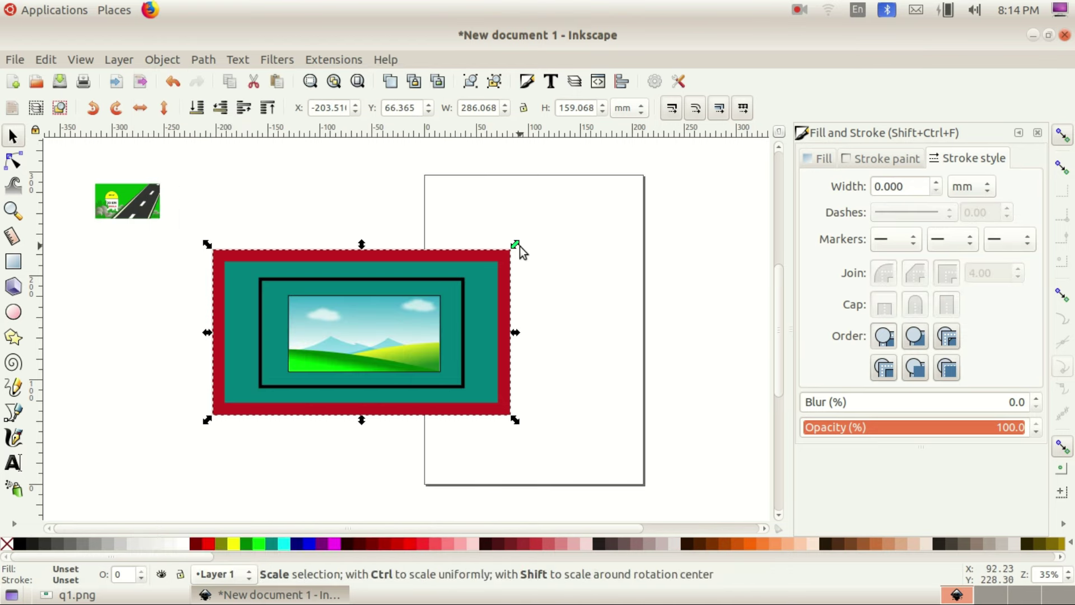
mouse_move(515, 245)
mouse_down()
mouse_move(480, 252)
mouse_move(348, 328)
mouse_move(295, 190)
mouse_up()
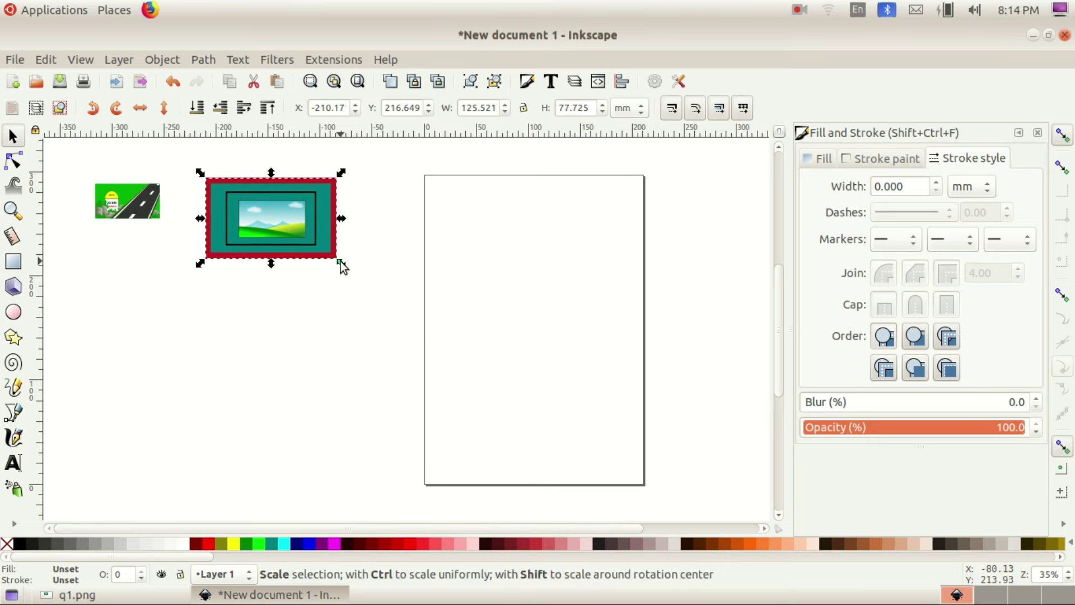
drag(340, 261, 308, 238)
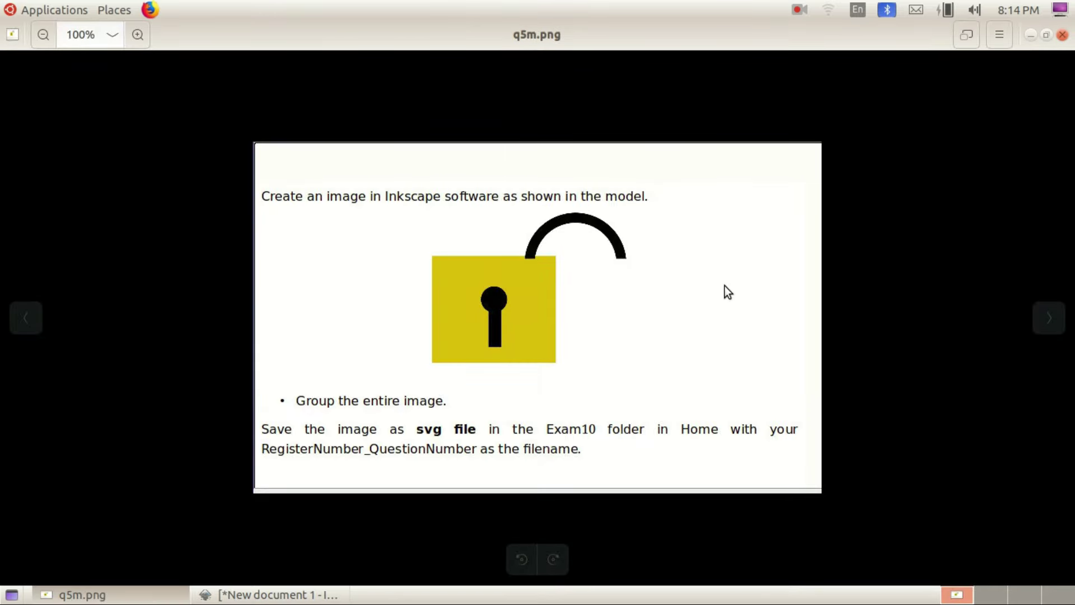
Step: Zoom into the q5m.png padlock model and its instructions, then return to Inkscape
scroll(525, 288, up, 3)
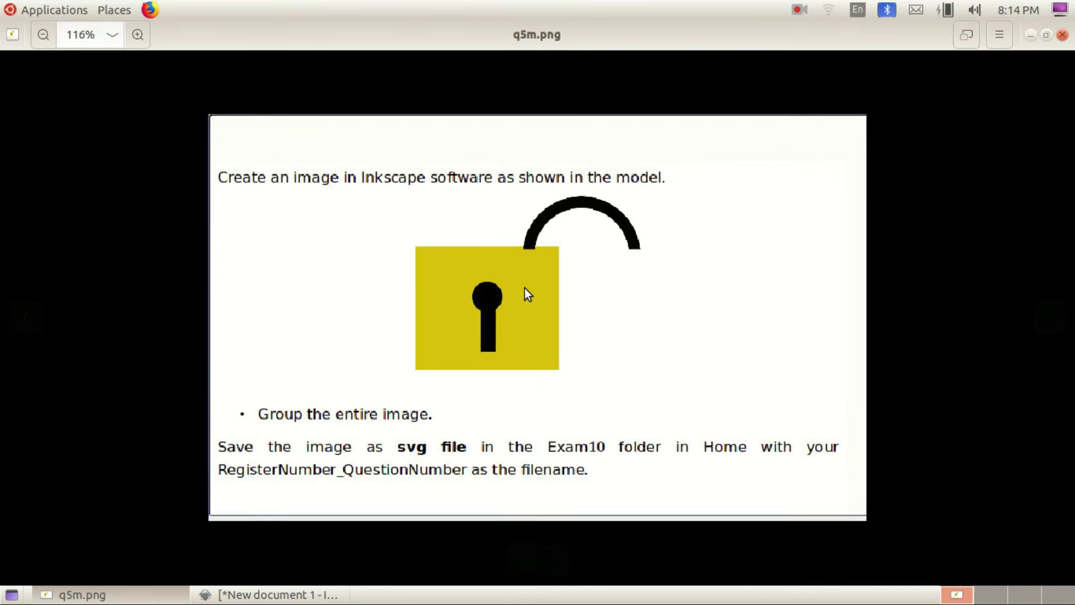
scroll(526, 287, up, 2)
scroll(525, 288, up, 1)
mouse_move(391, 375)
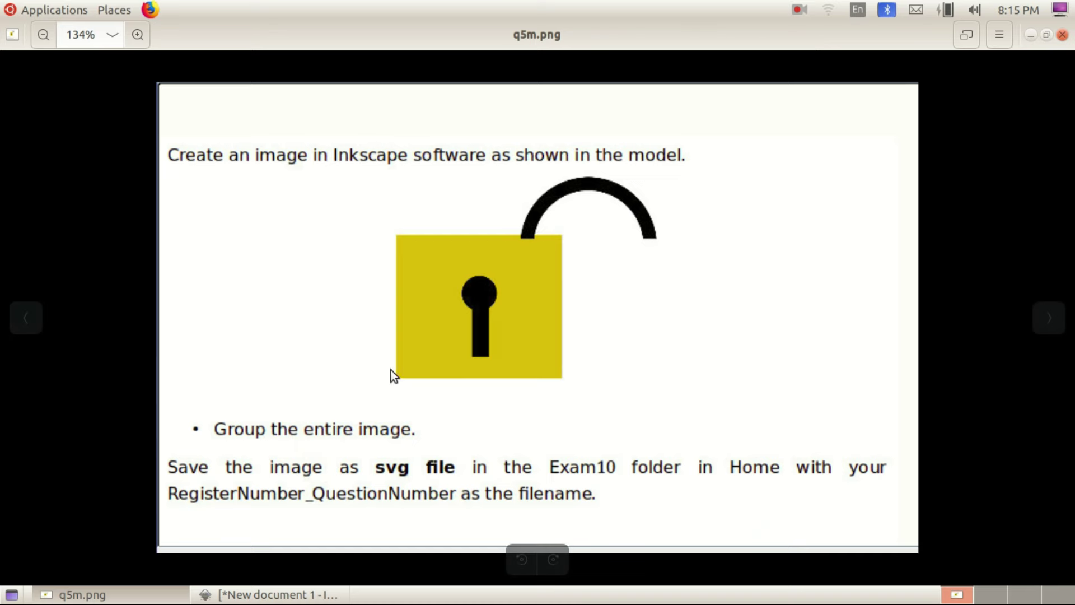
click(291, 592)
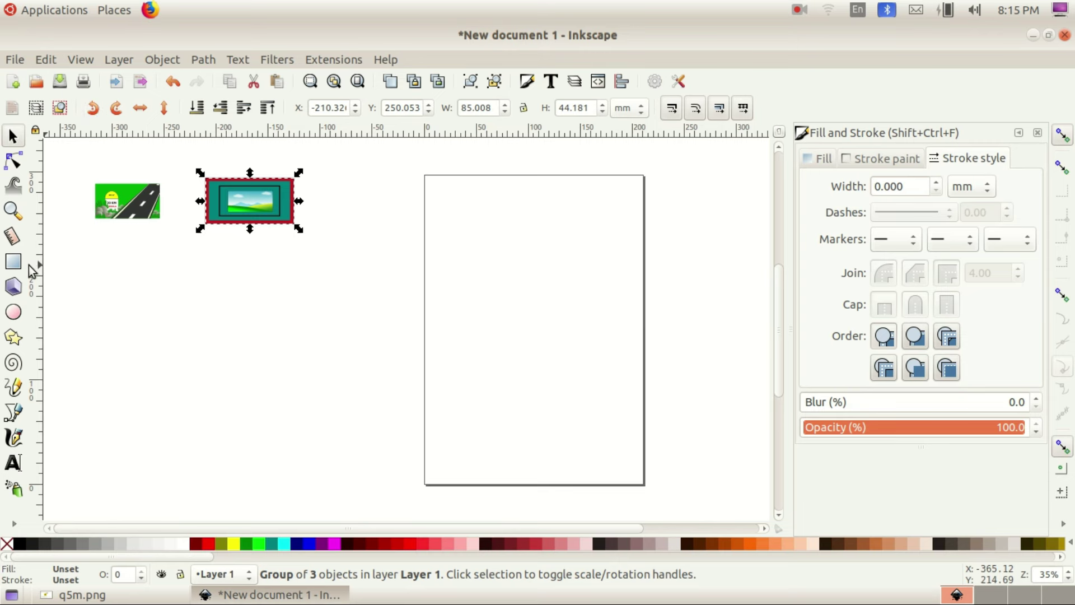
Step: Draw the padlock body rectangle on the page, comparing it with the padlock model
click(15, 262)
drag(349, 286, 530, 408)
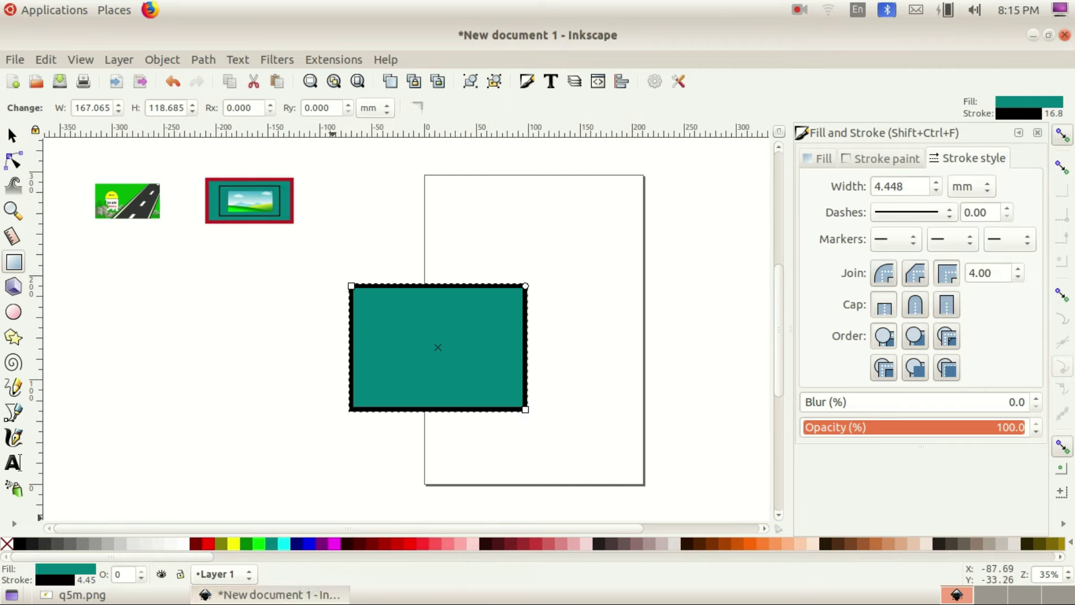
key(alt+Tab)
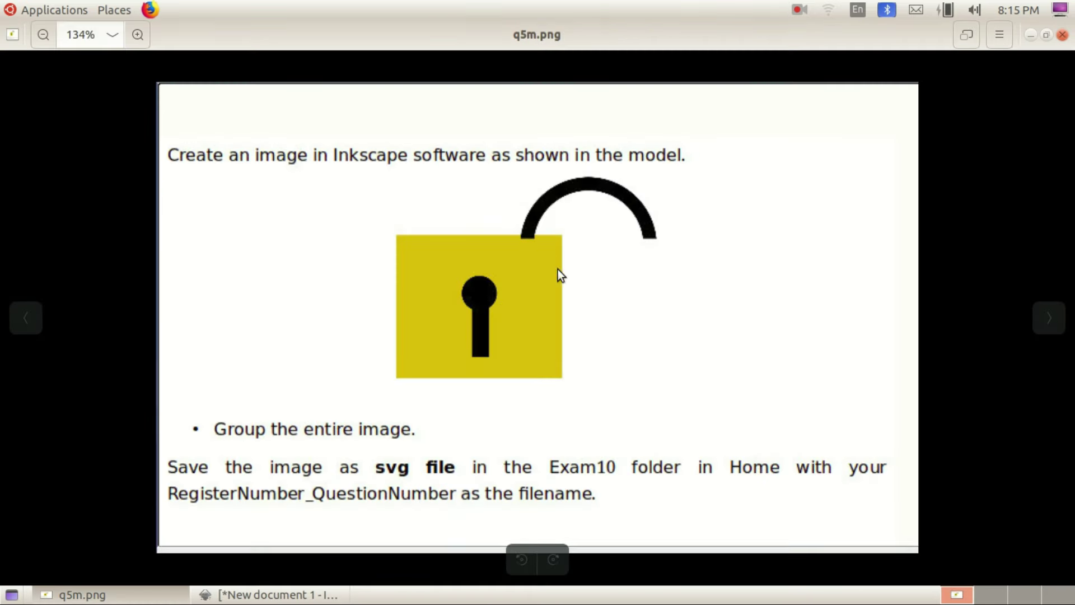
click(316, 594)
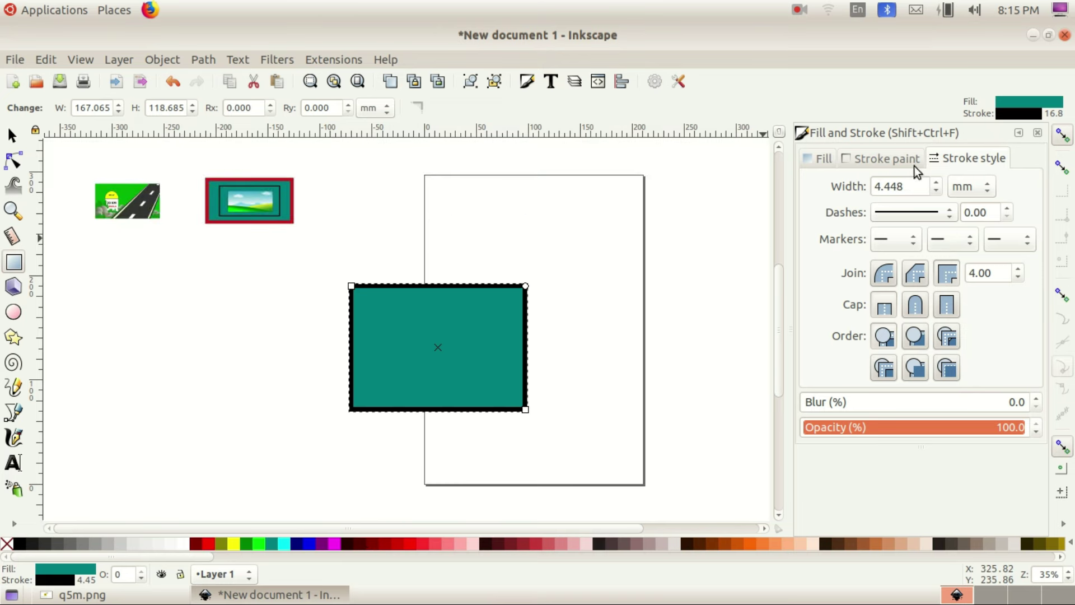
Step: Make the rectangle yellow with no outline, sized 161.018 × 131.536 mm, then recheck the padlock model
click(901, 160)
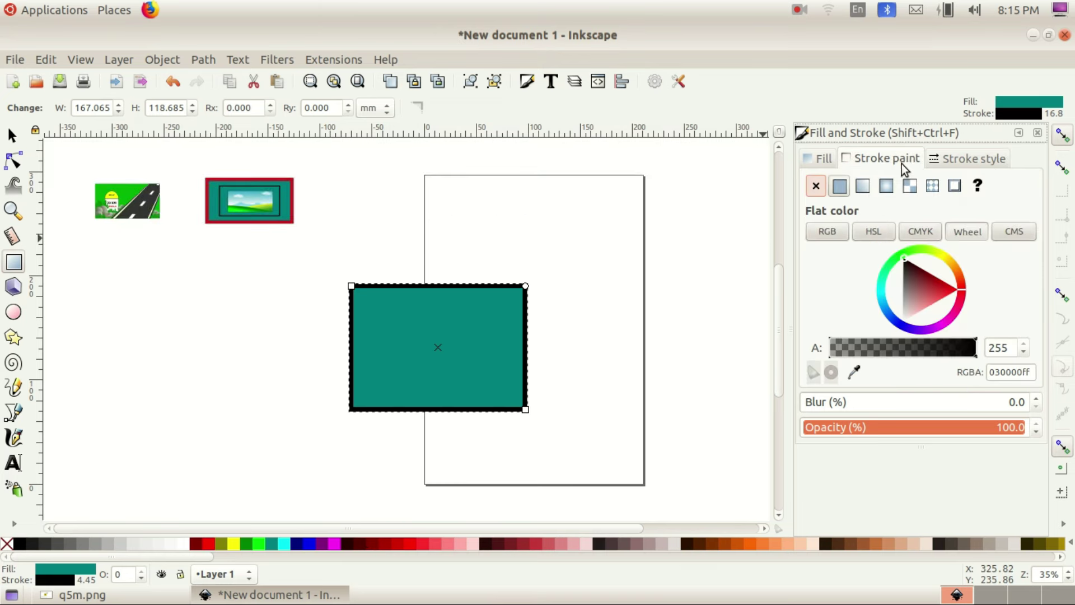
click(815, 186)
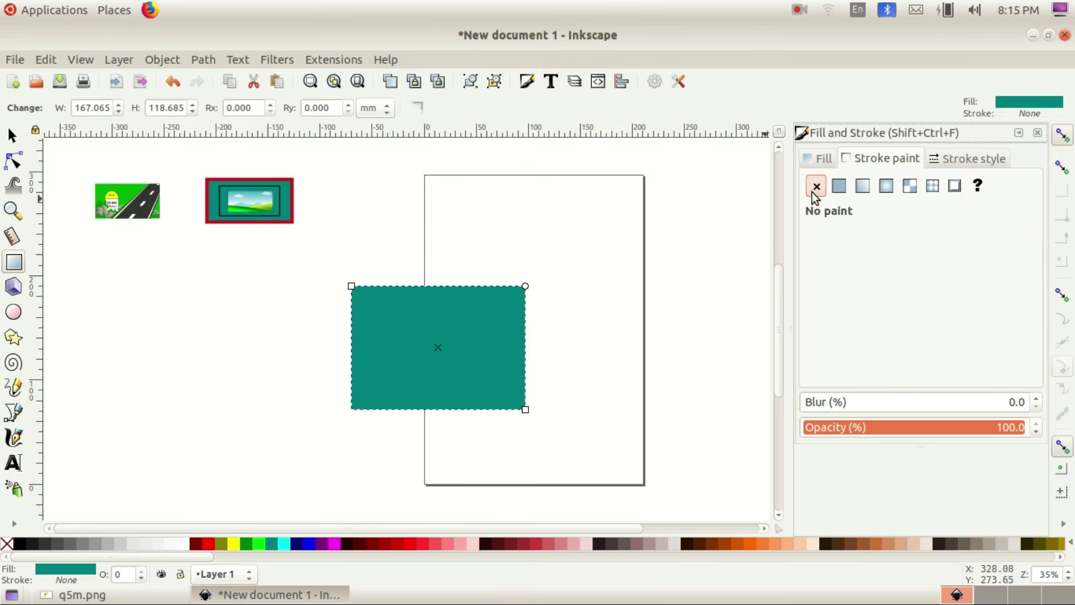
click(231, 543)
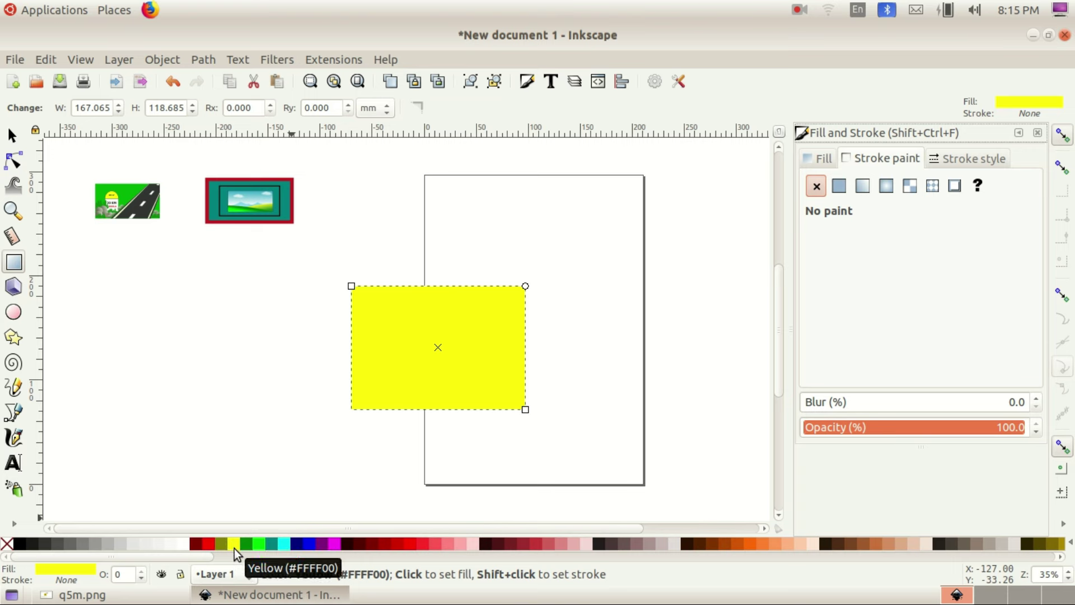
key(s)
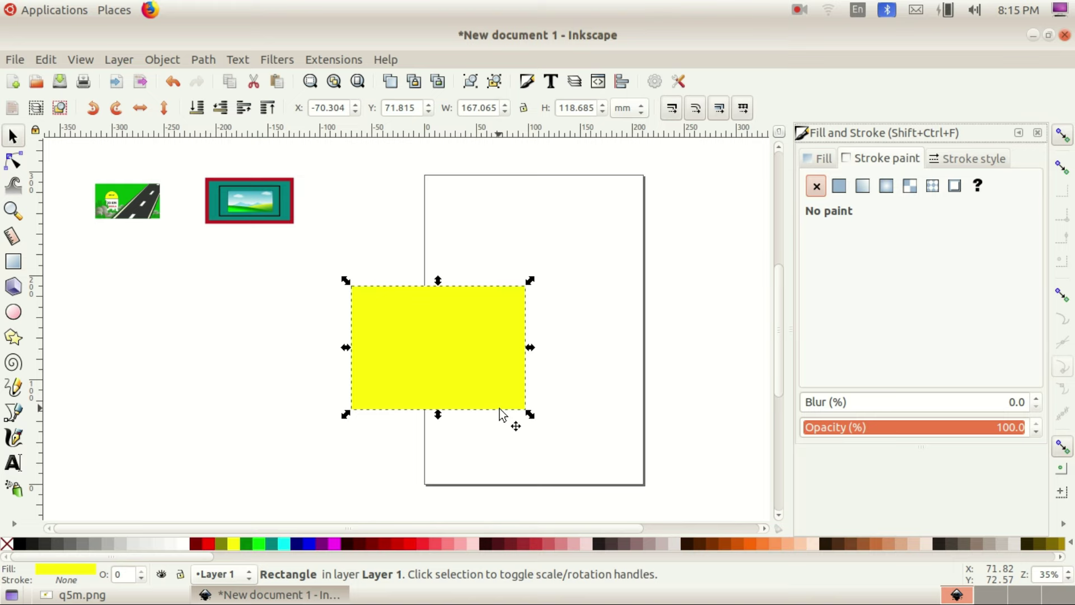
drag(532, 416, 526, 430)
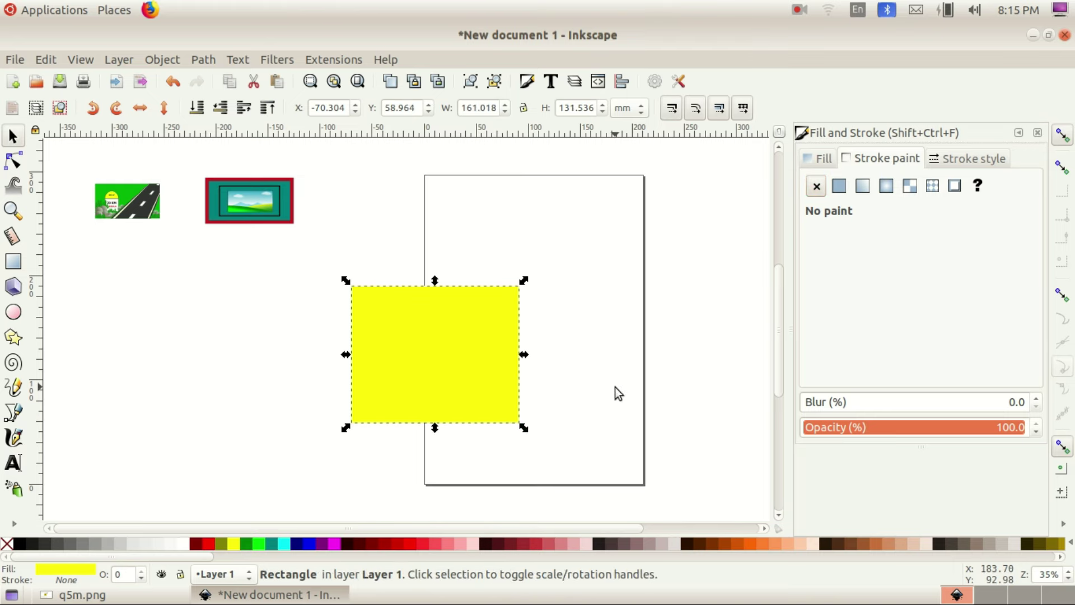
key(alt+Tab)
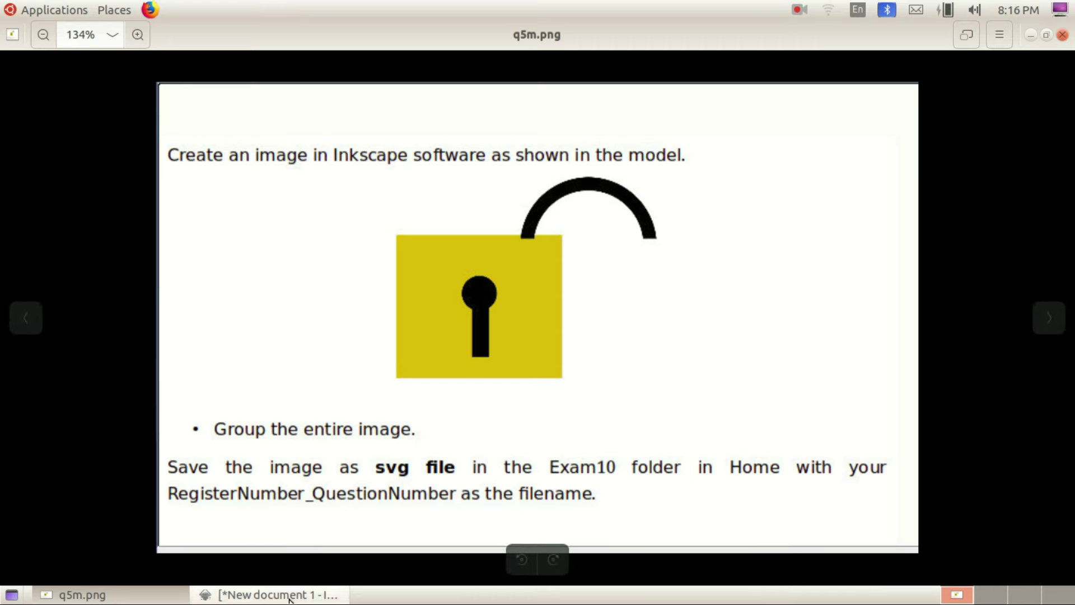
Step: Draw a small, whole yellow ellipse off-page as the top of the keyhole
click(269, 595)
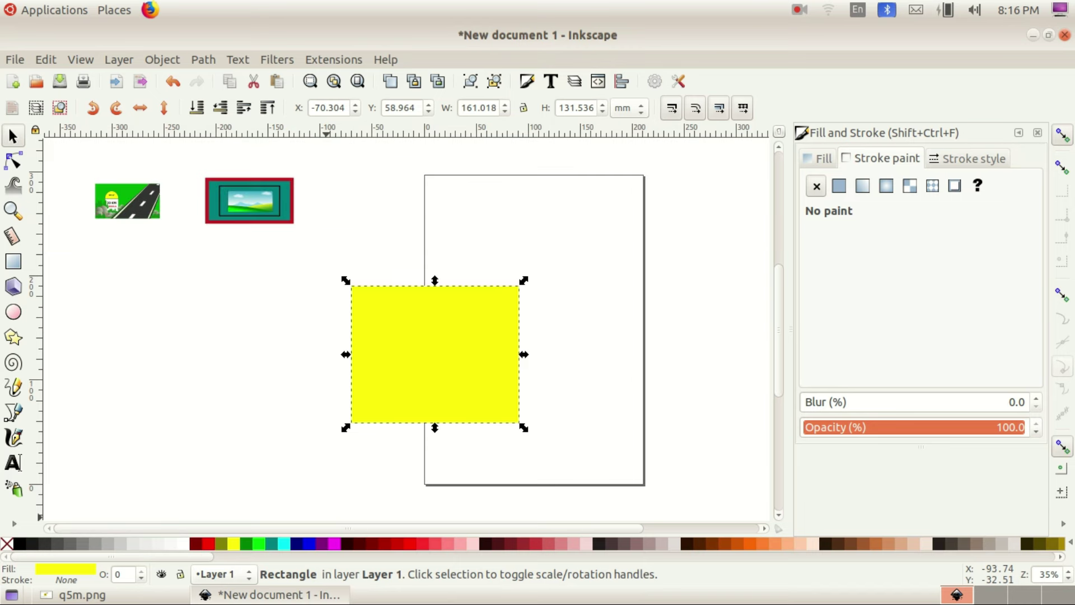
click(14, 312)
drag(108, 292, 155, 331)
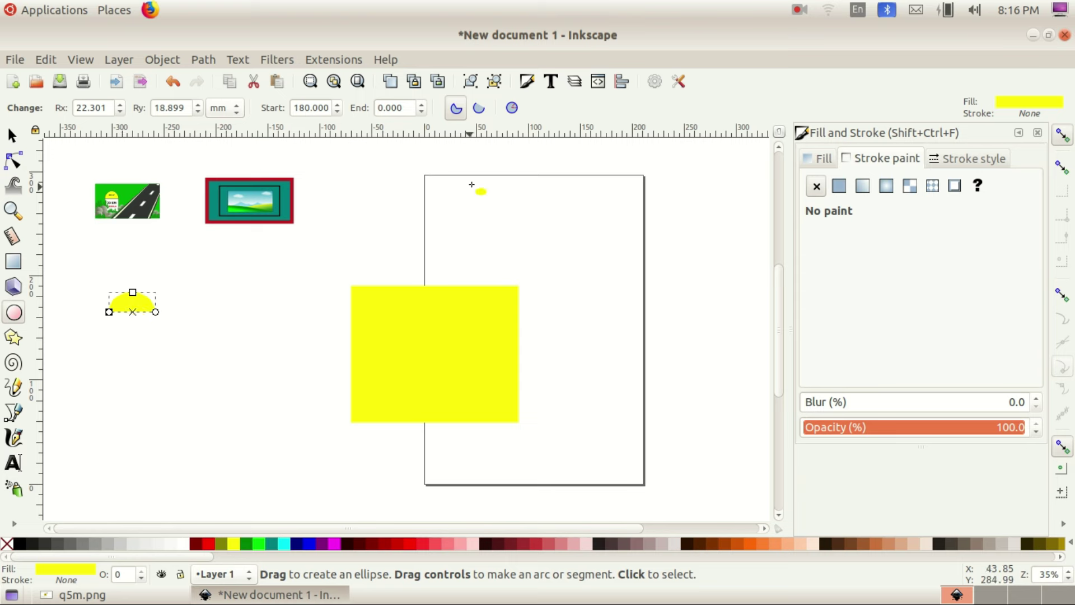
click(513, 109)
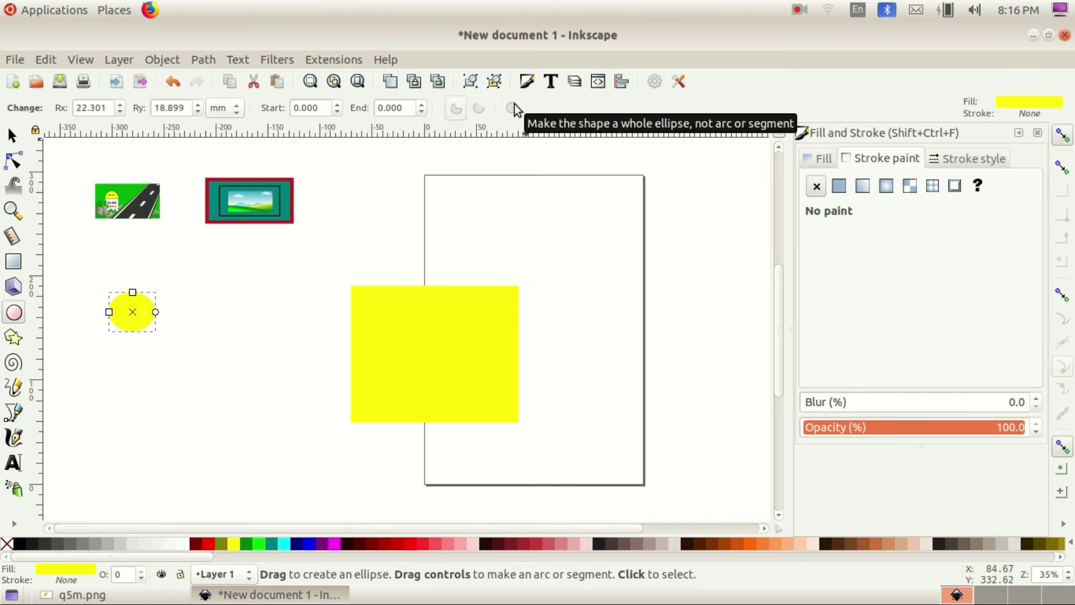
click(8, 141)
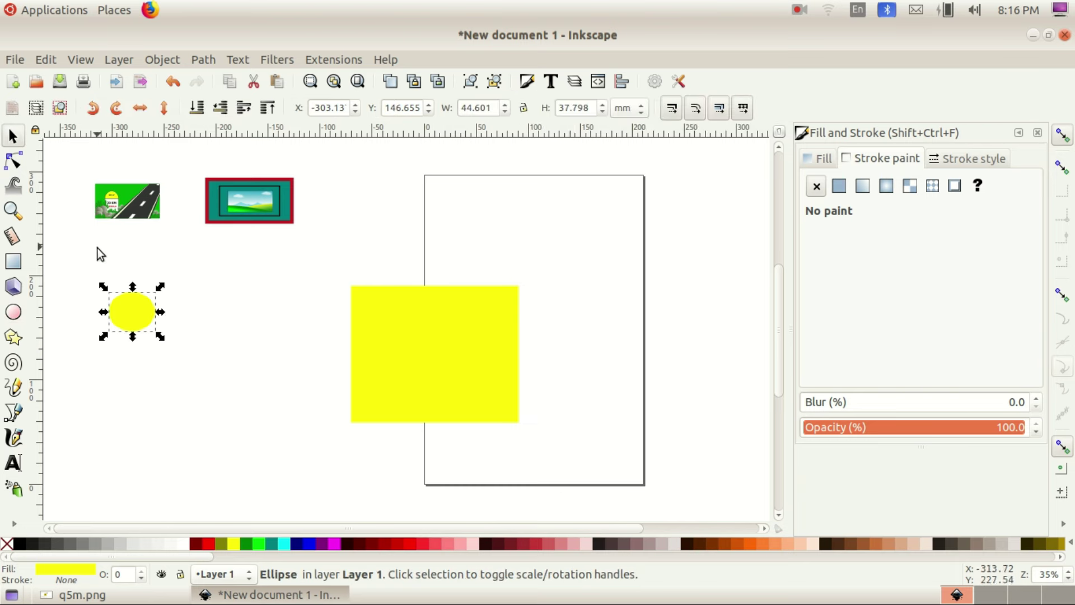
Step: Add a thin yellow rectangle under the ellipse as the keyhole stem, then select both parts
click(14, 261)
mouse_move(89, 353)
mouse_down()
mouse_move(115, 385)
mouse_move(121, 421)
mouse_up()
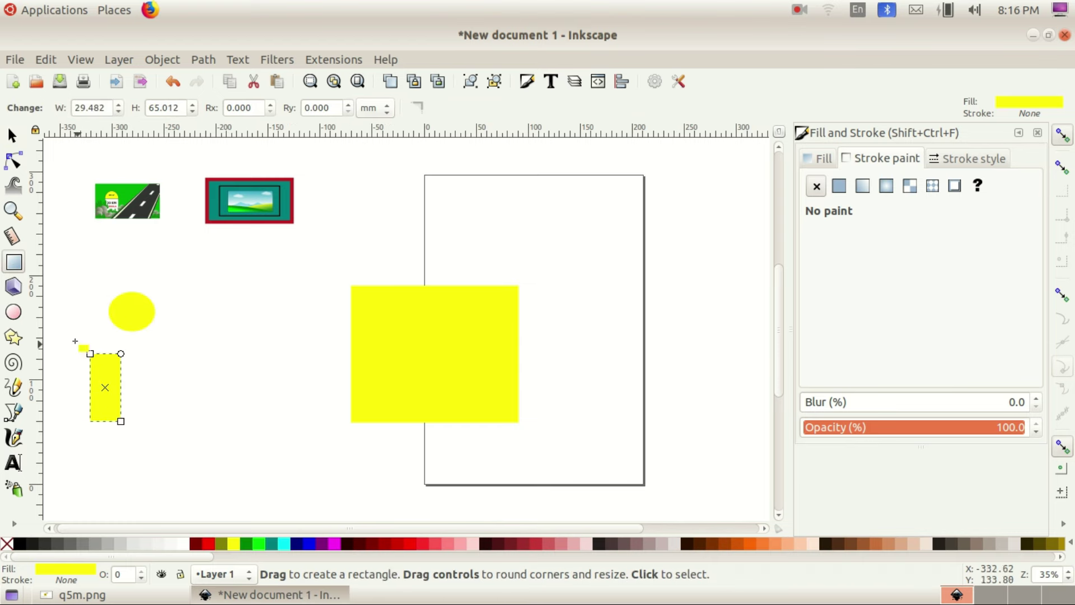
click(12, 135)
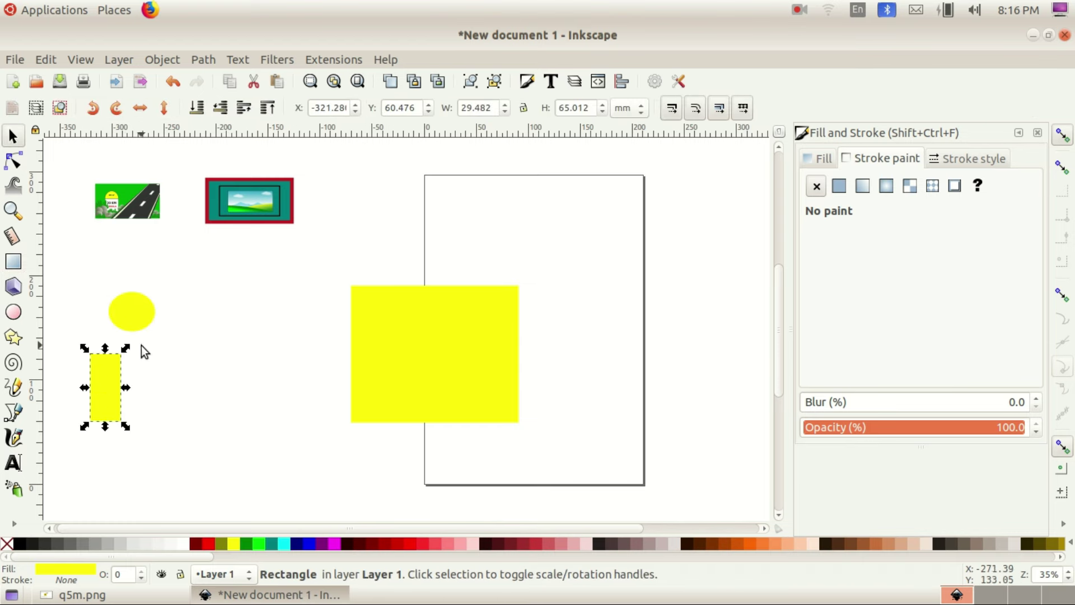
drag(126, 349, 139, 333)
click(180, 333)
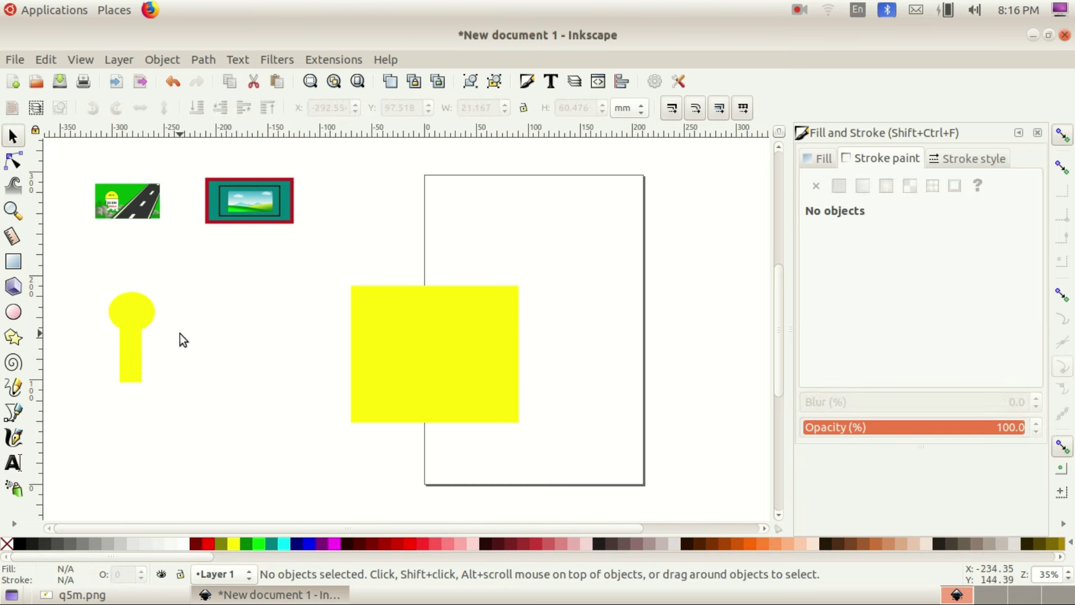
click(139, 309)
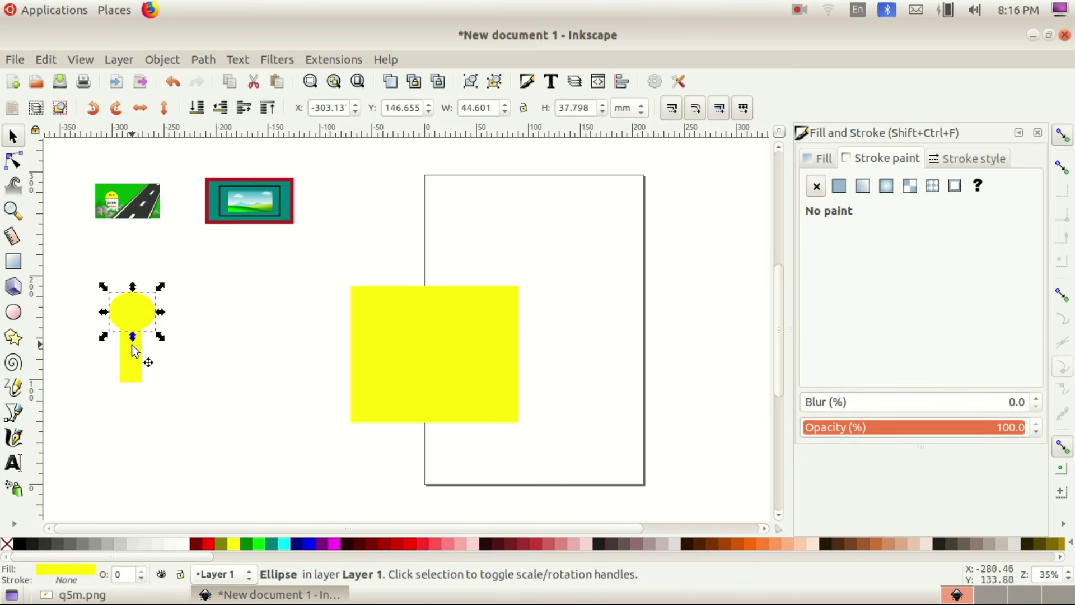
shift+click(132, 346)
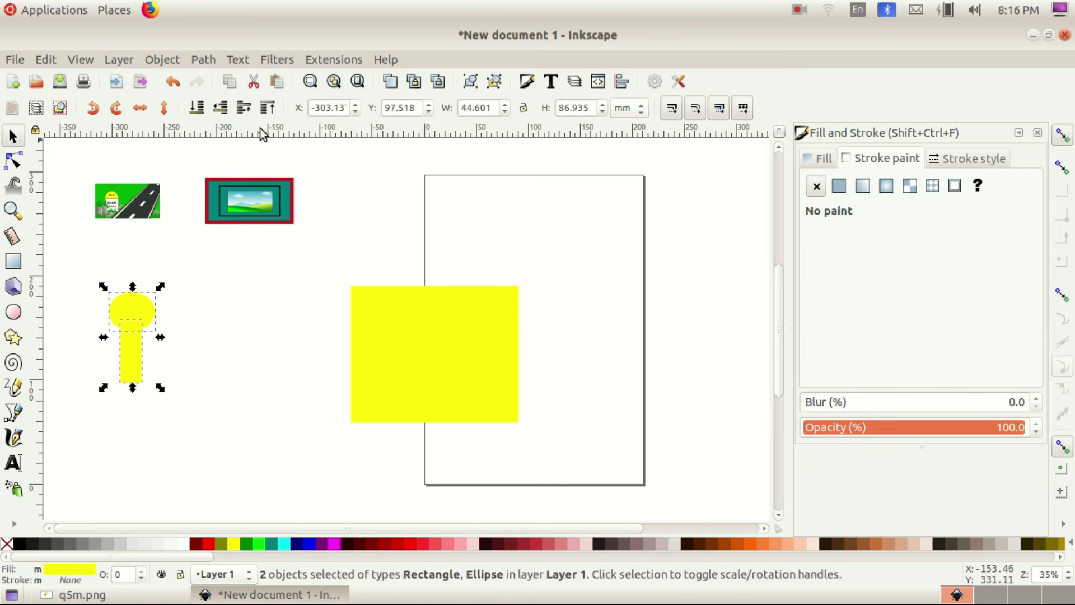
click(203, 59)
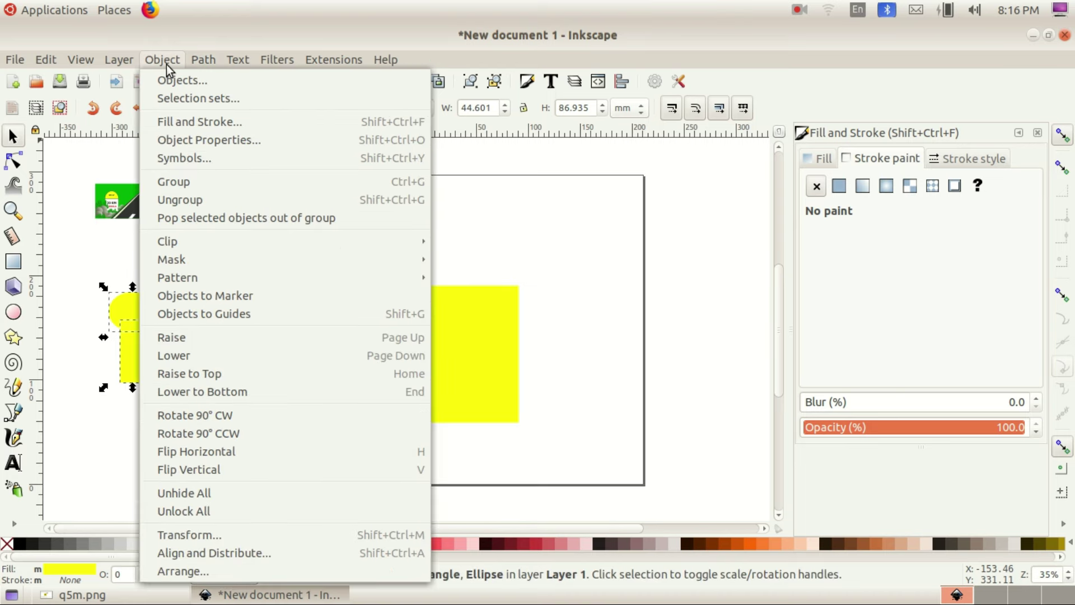
click(177, 182)
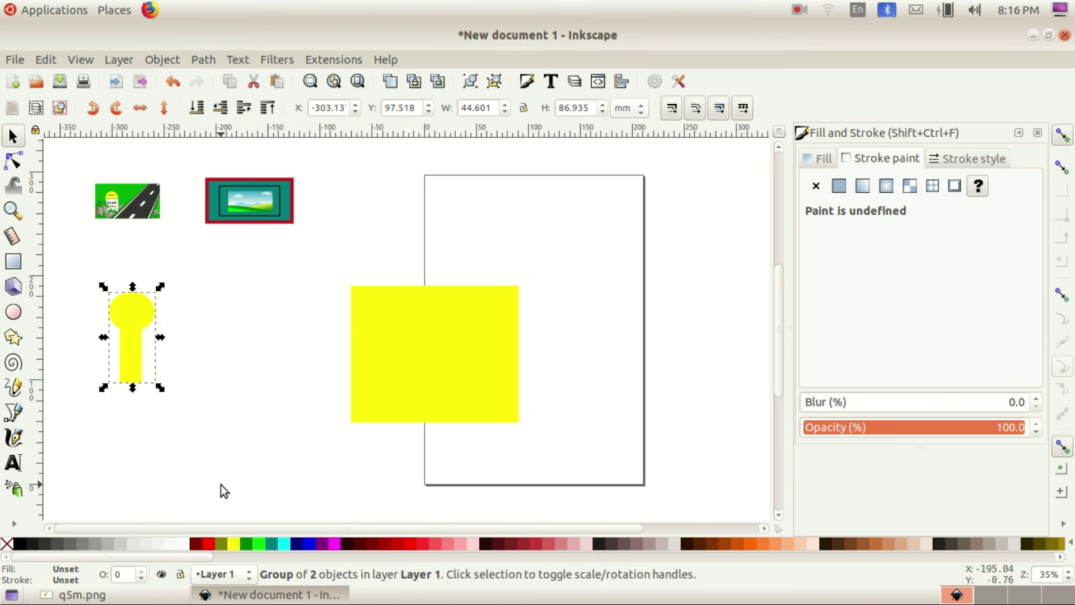
click(19, 544)
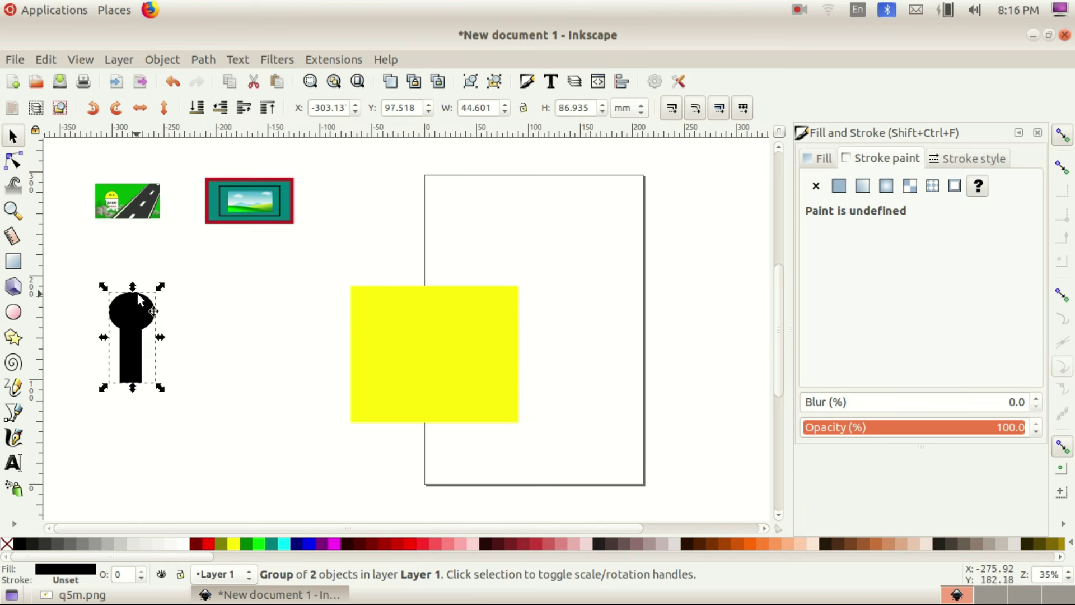
mouse_move(132, 304)
mouse_down()
mouse_move(227, 304)
mouse_move(454, 354)
mouse_up()
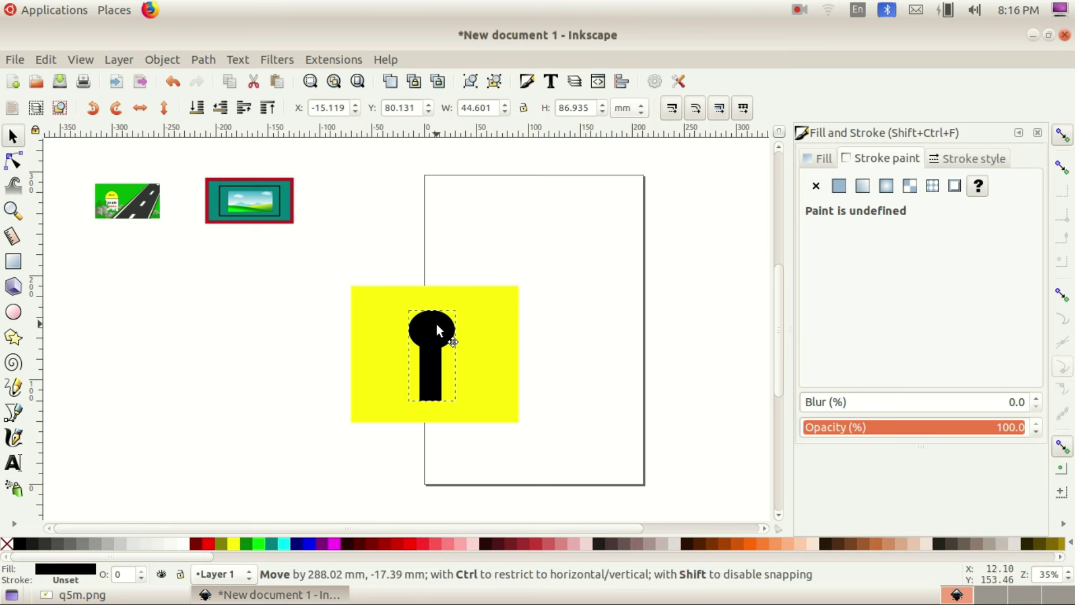
drag(462, 407, 471, 414)
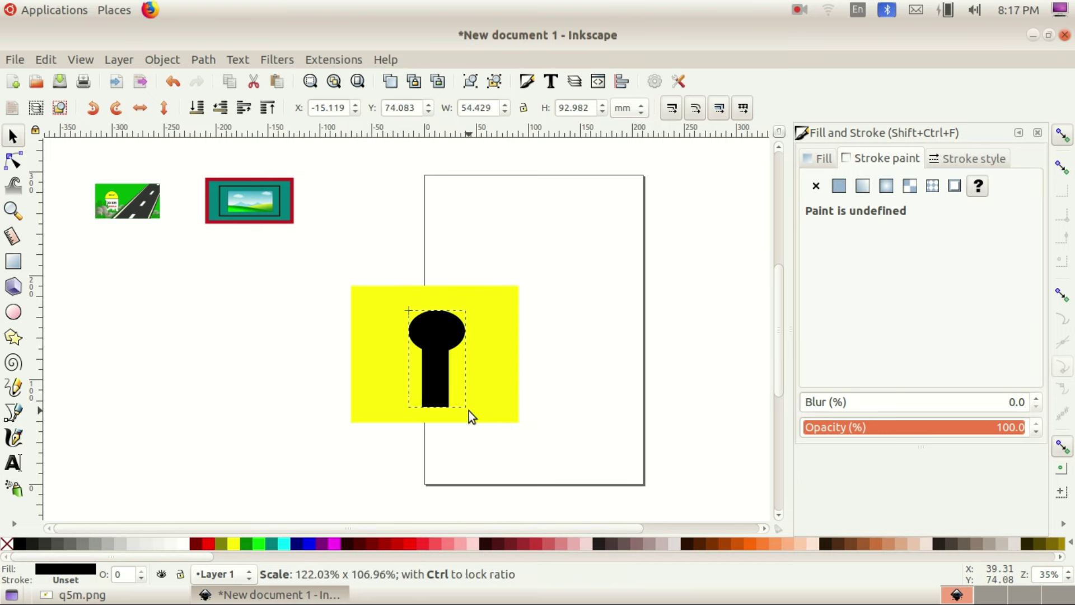
key(alt+Tab)
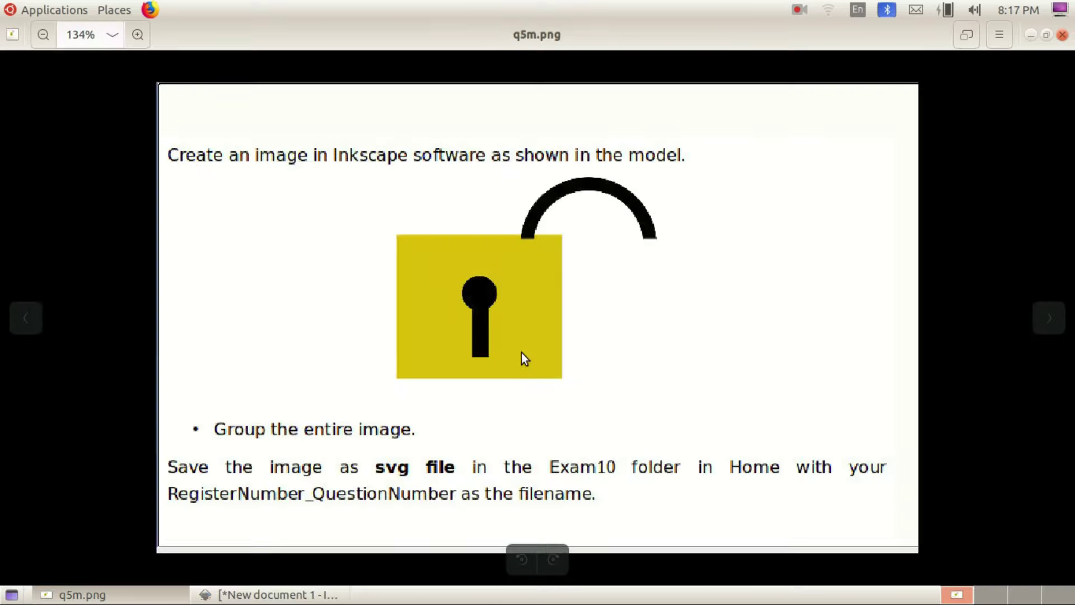
click(269, 595)
click(224, 473)
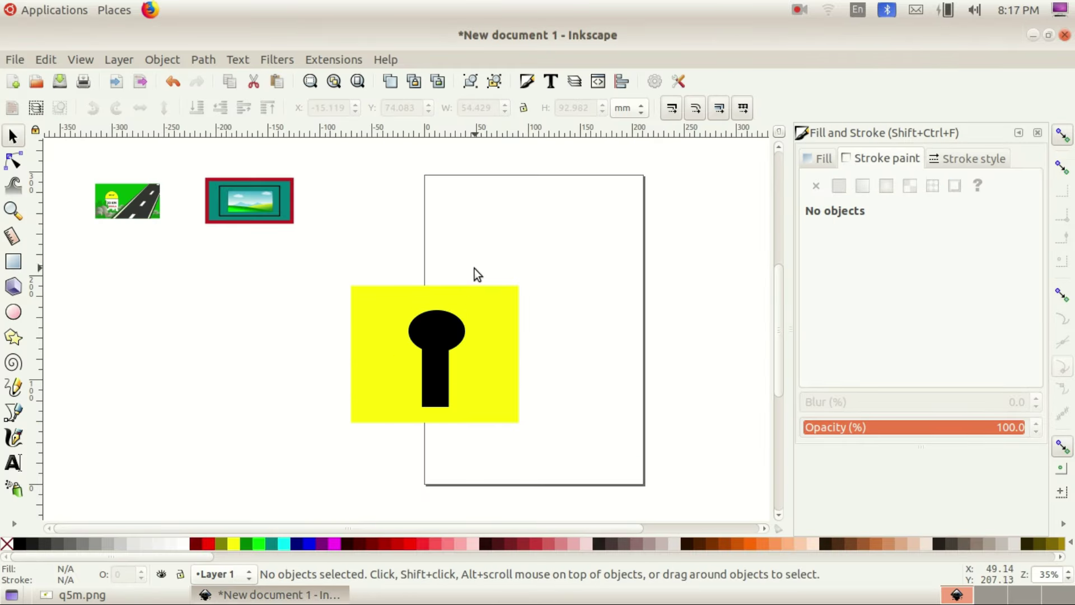
click(432, 334)
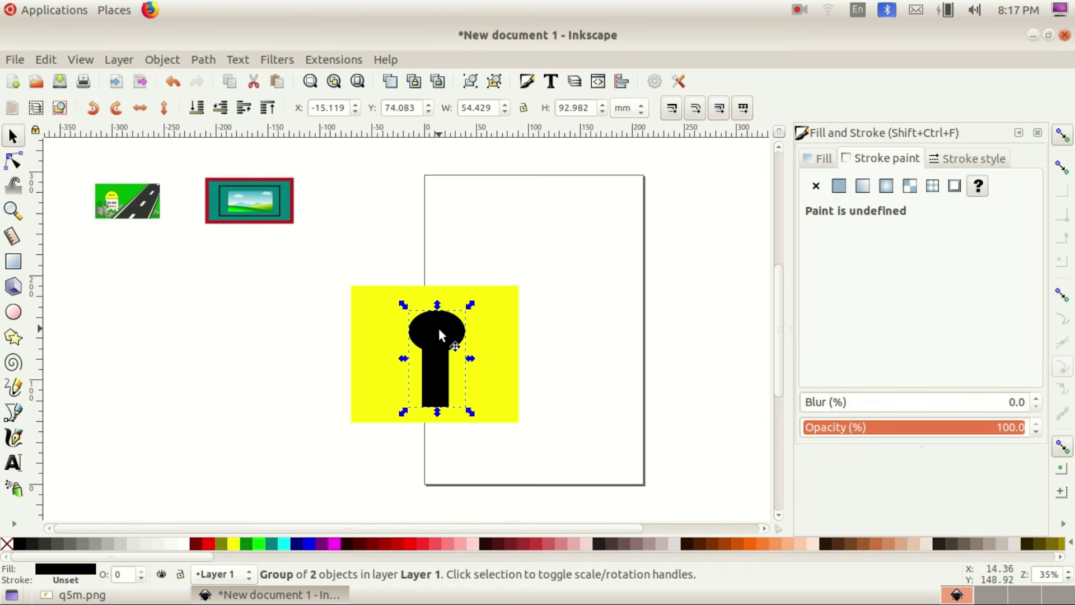
Step: Draw an ellipse left of the page and set its start angle to 180° for a half shape
click(17, 312)
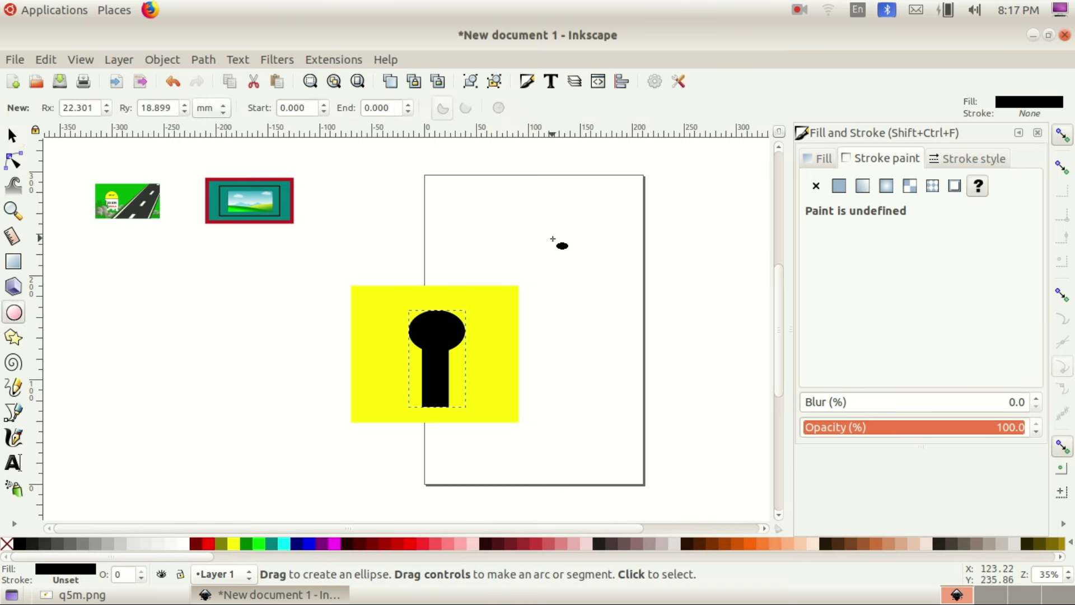
drag(147, 313, 236, 397)
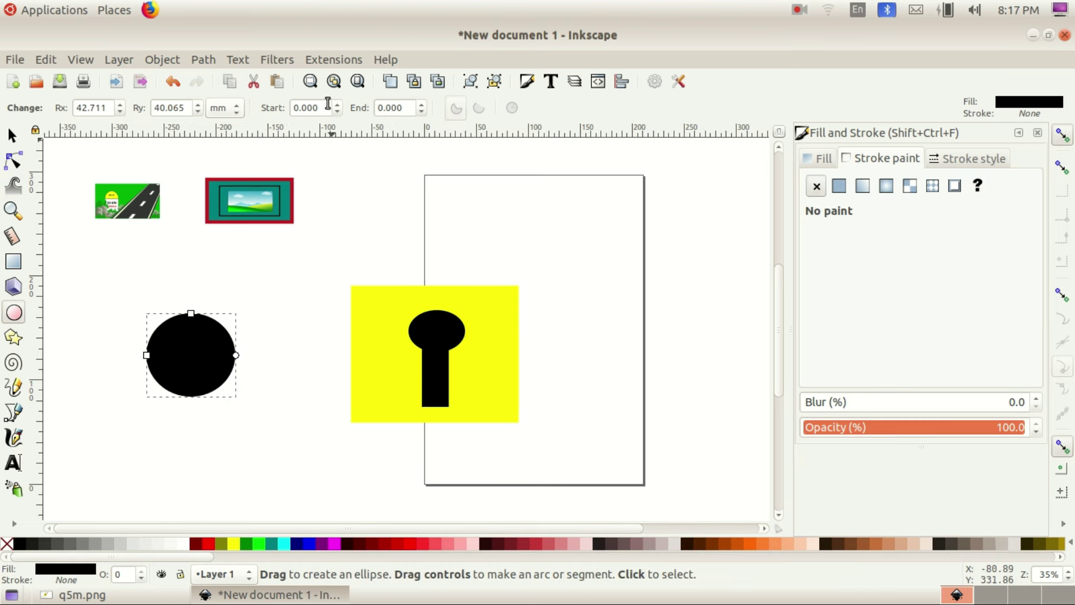
drag(327, 109, 290, 109)
text(180)
key(Return)
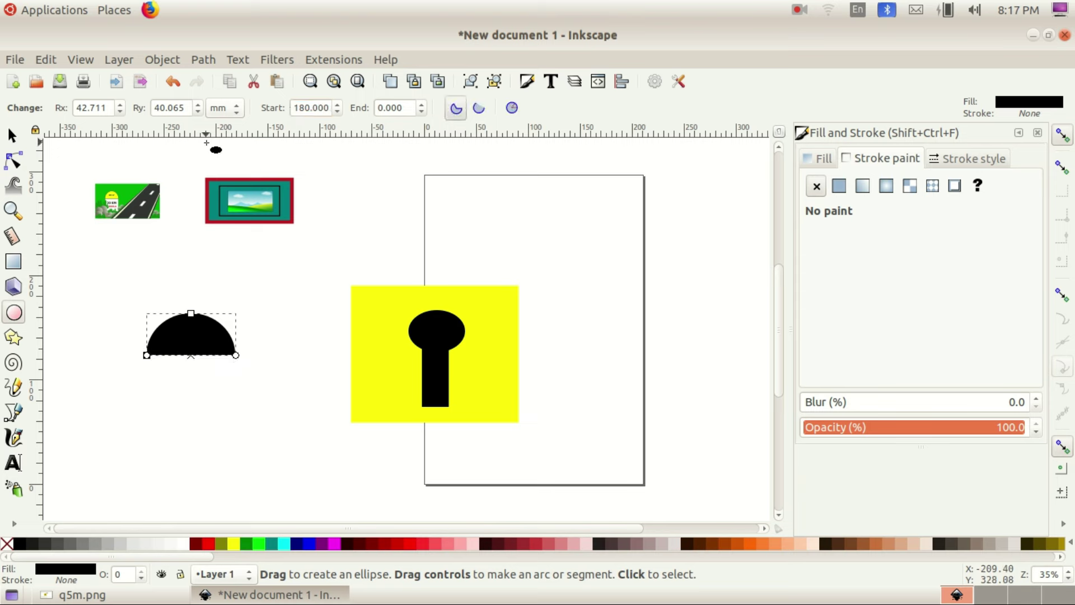
Step: Give the half-ellipse a flat black outline and no fill
click(895, 157)
click(837, 186)
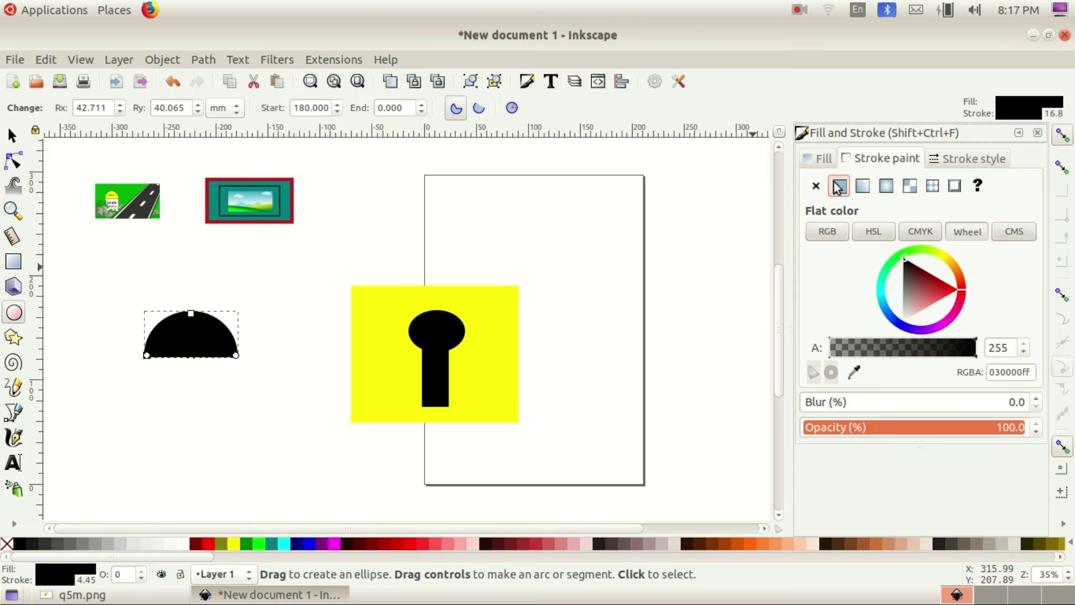
click(819, 157)
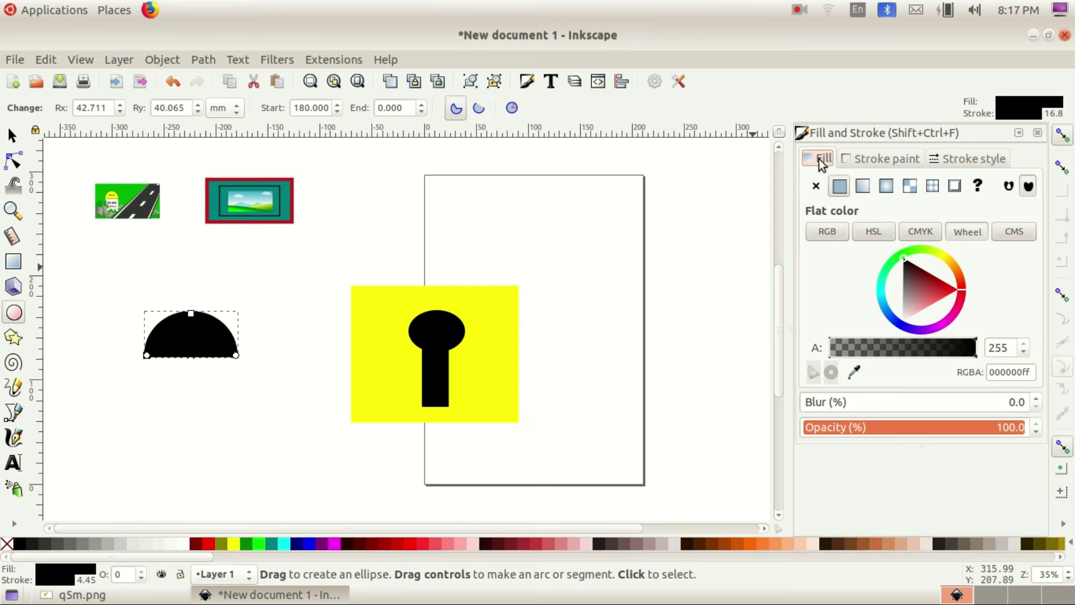
click(816, 186)
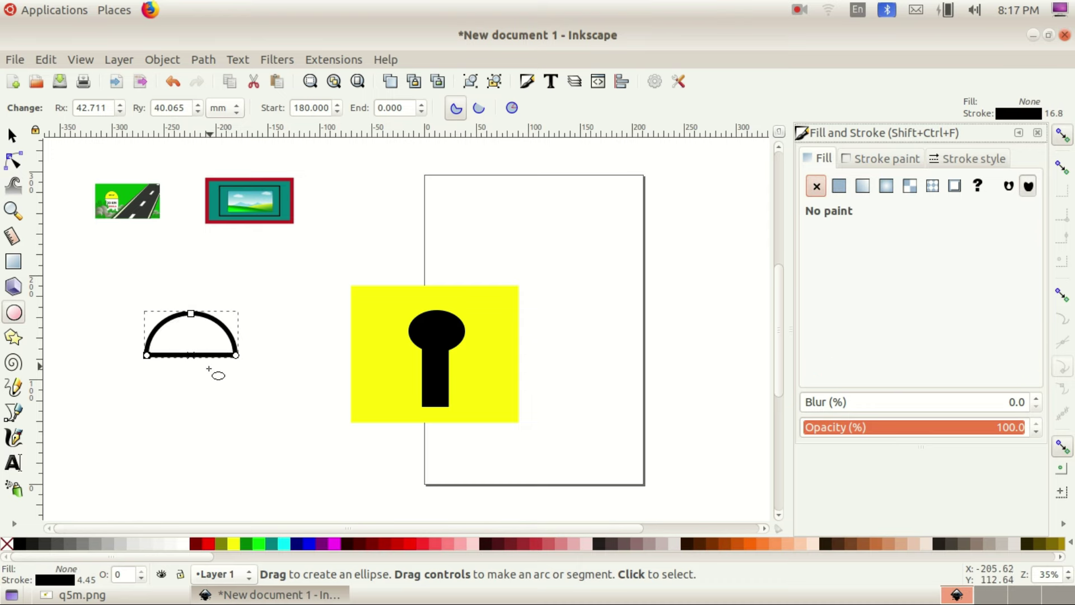
Step: Make the half-ellipse an unclosed arc and widen its black stroke to 11.648 mm
key(alt+Tab)
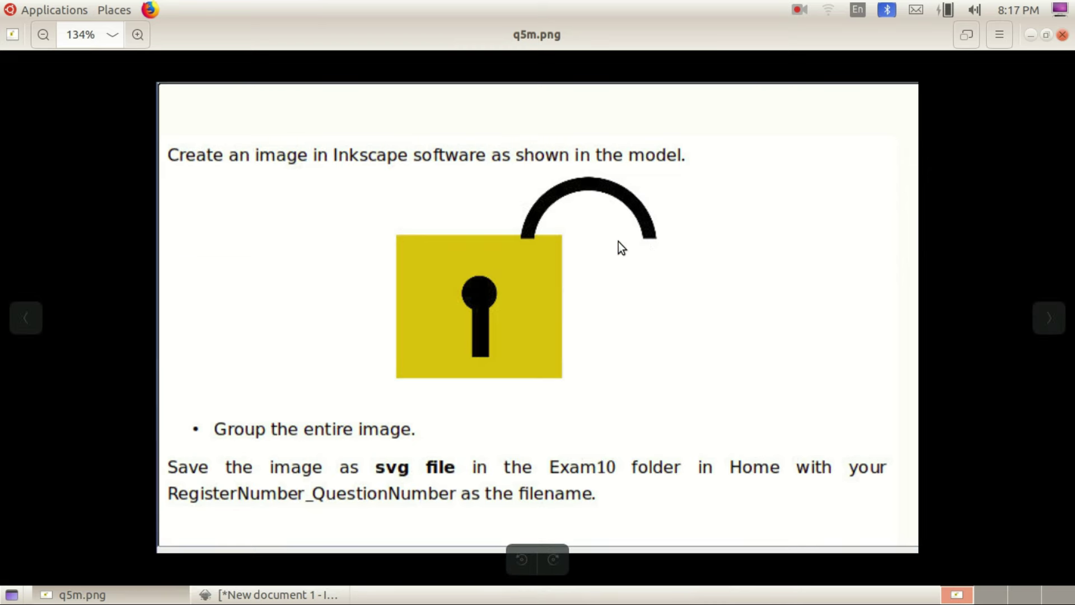
click(278, 591)
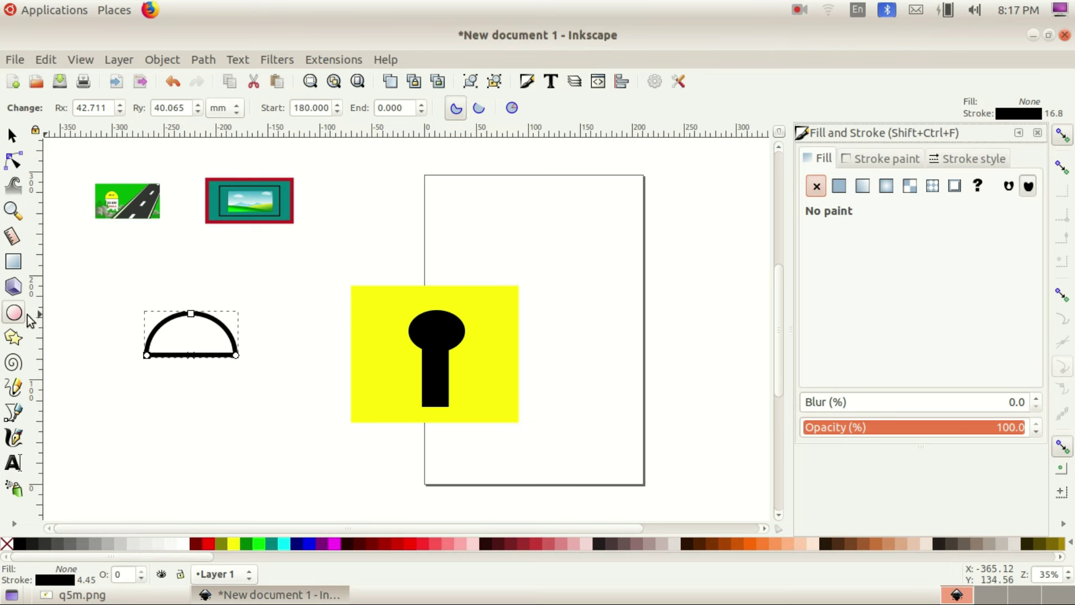
click(480, 110)
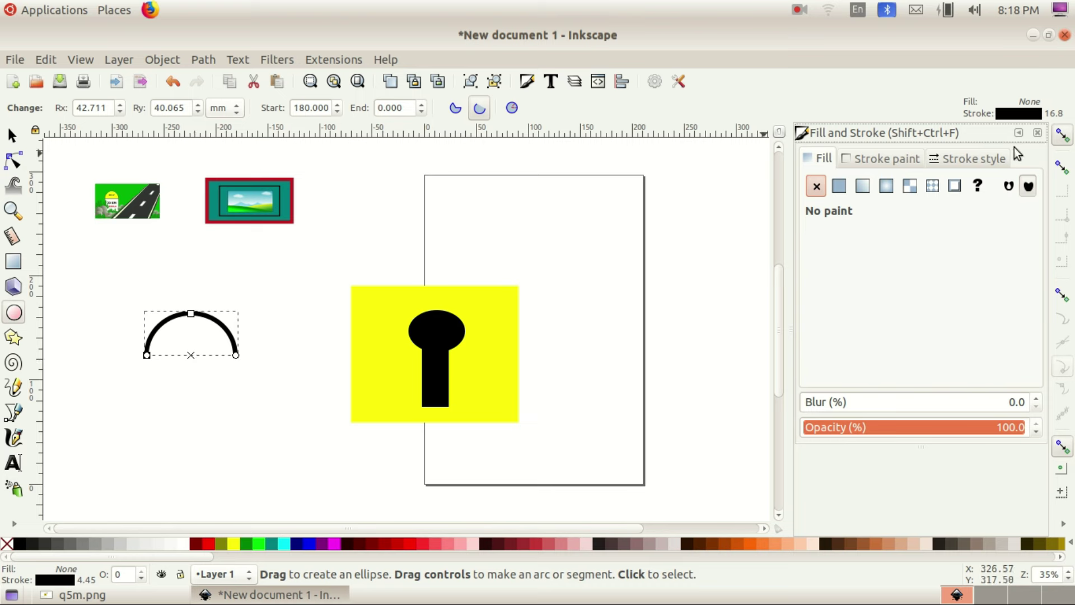
click(988, 160)
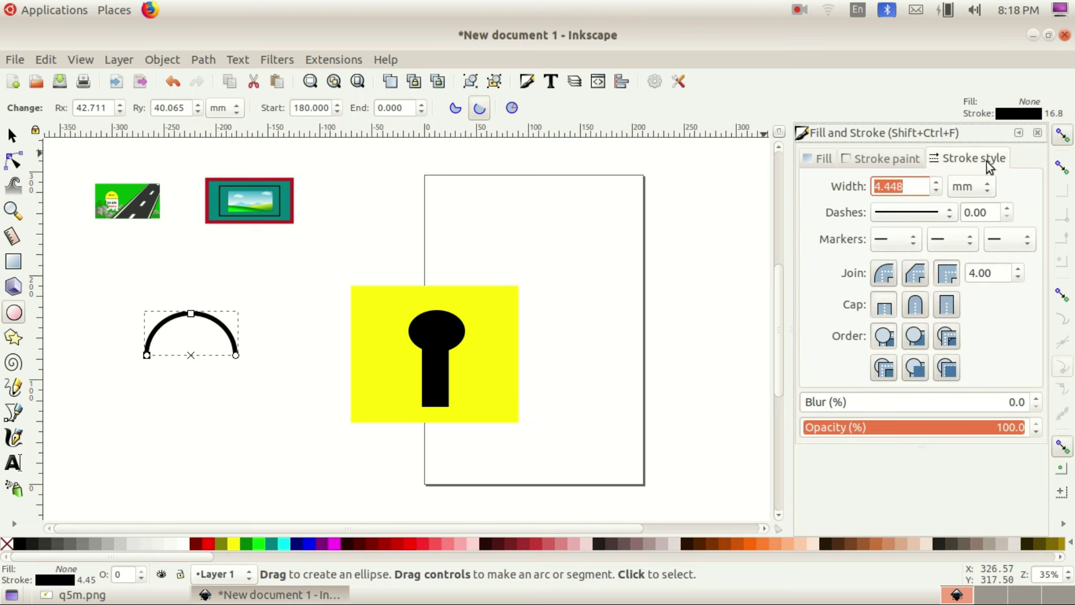
click(935, 185)
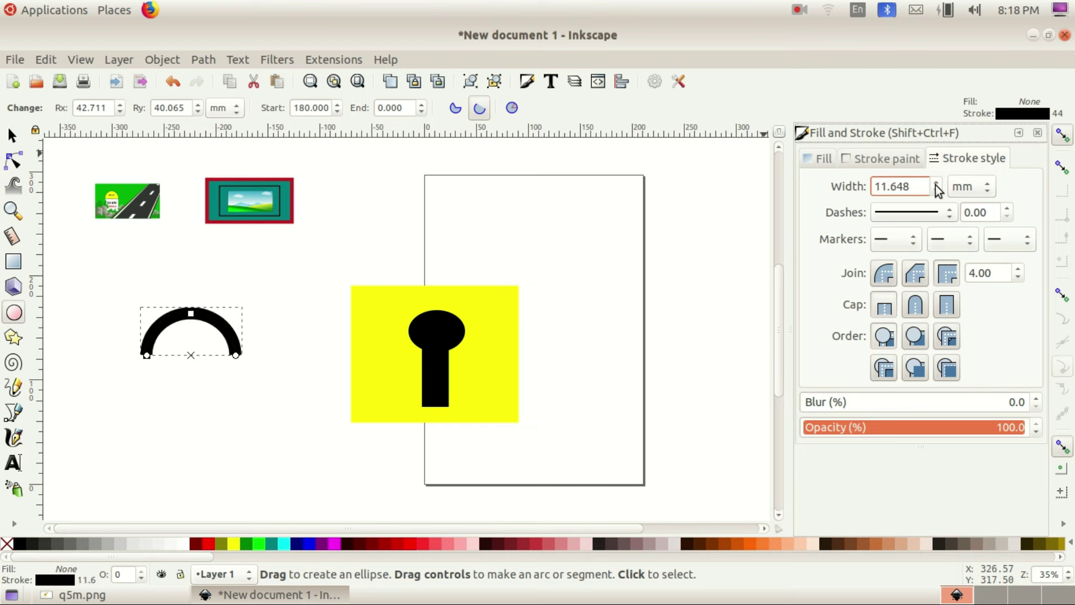
Step: Move the thick black arc above the yellow padlock body as the shackle
click(12, 135)
drag(191, 318, 516, 252)
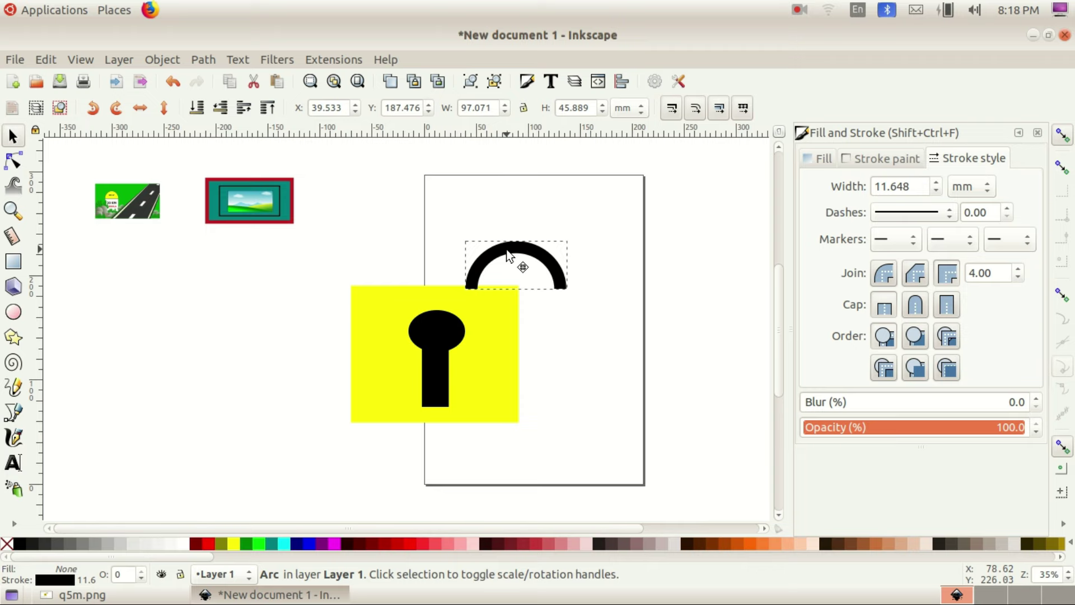
click(553, 345)
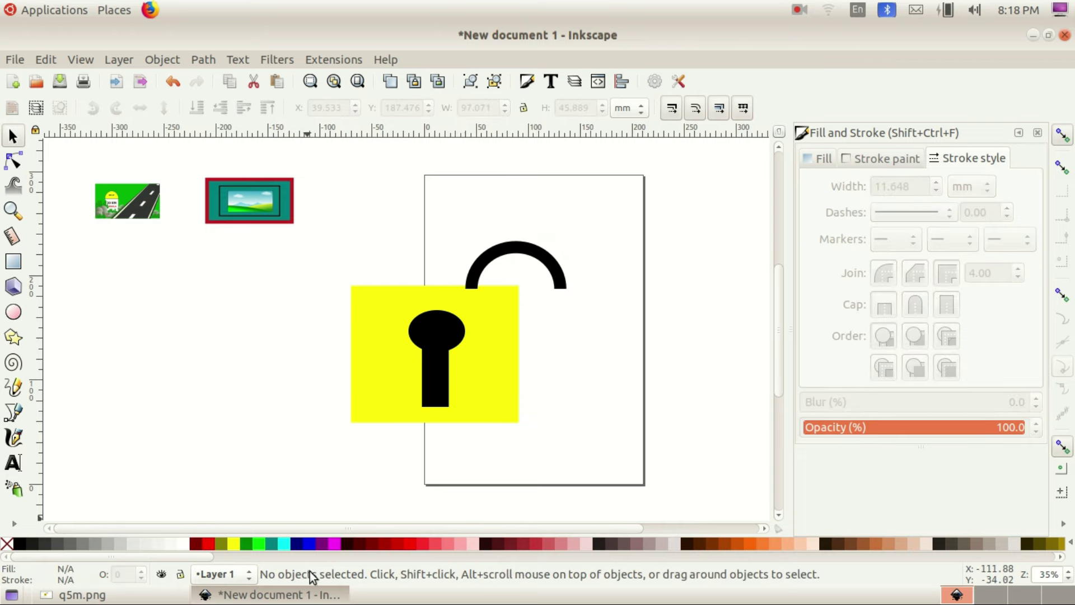
click(311, 594)
click(269, 594)
Step: Shrink the keyhole group to 43.089 × 80.887 mm and nudge it slightly right
click(430, 340)
drag(471, 413, 460, 401)
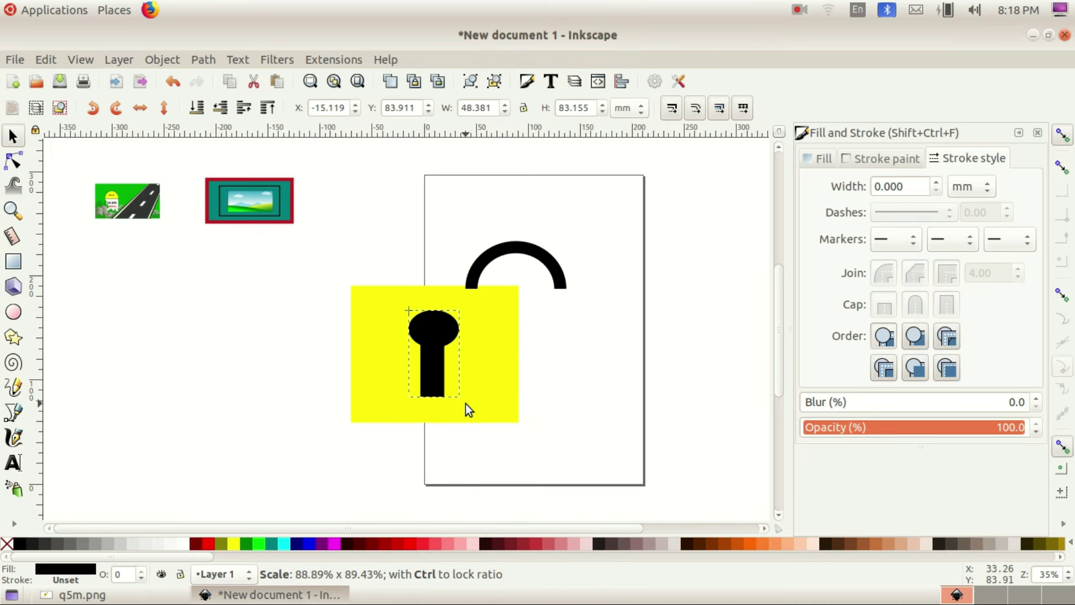
drag(430, 348, 436, 348)
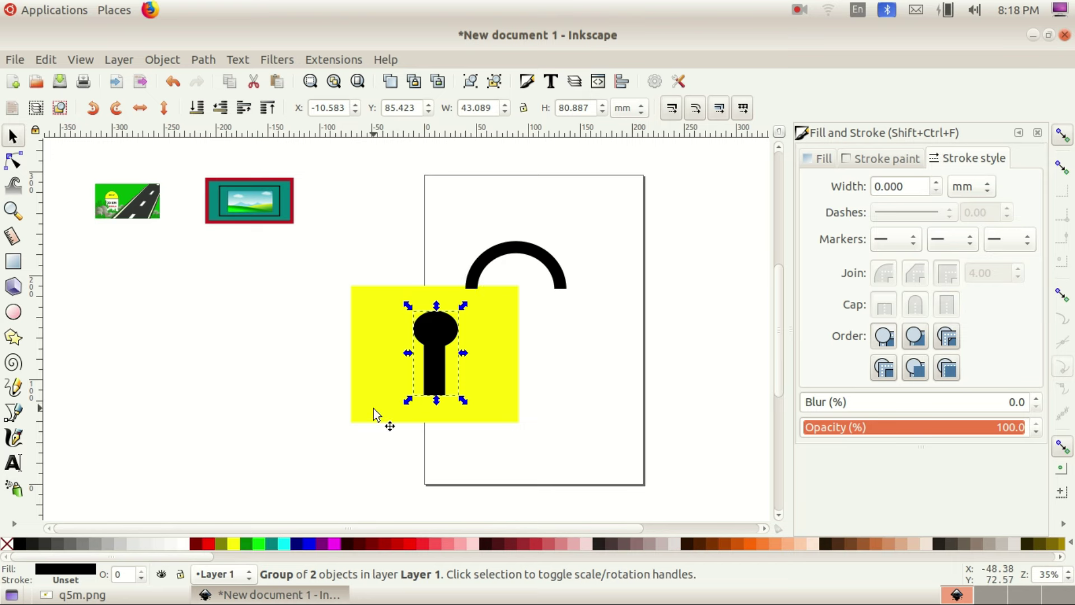
shift+click(542, 258)
Step: Group the body, keyhole and shackle, enlarge the padlock to 216.618 × 189.639 mm, and view q5m.png
shift+click(505, 314)
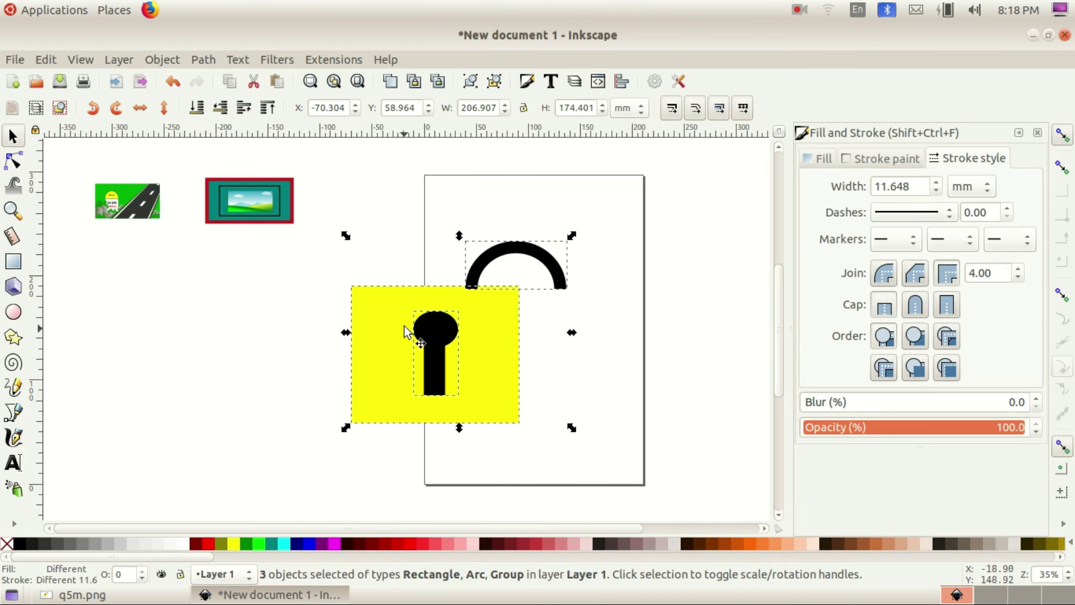
click(162, 59)
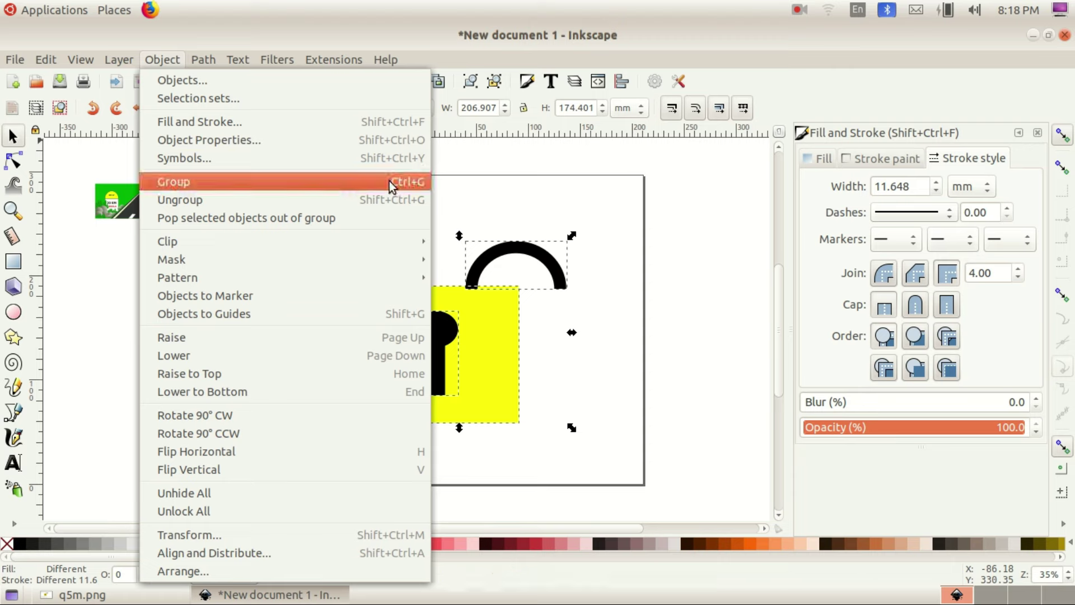
click(405, 180)
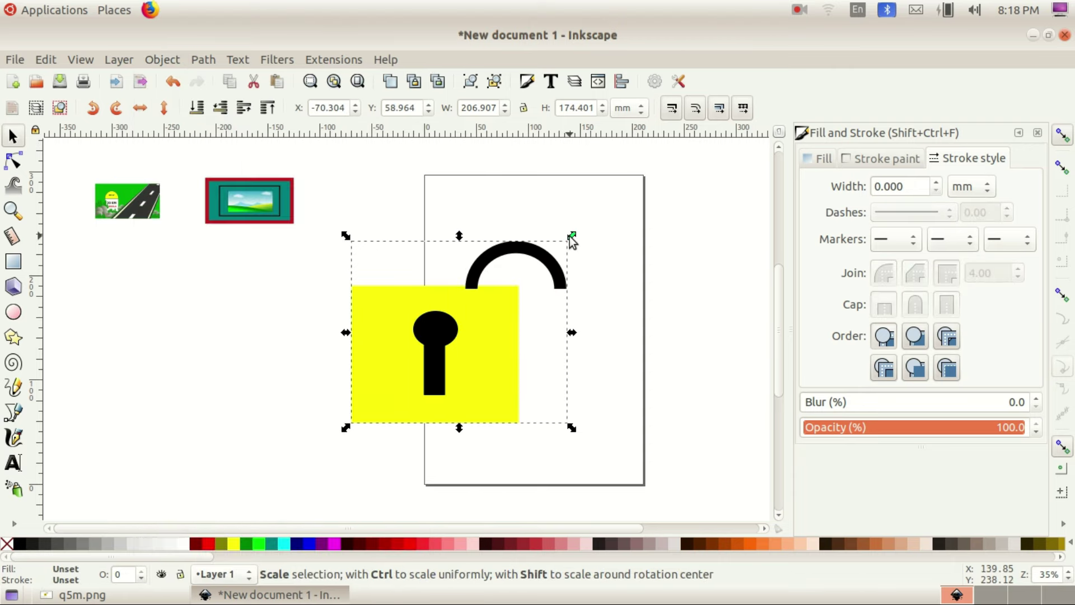
drag(569, 235, 588, 222)
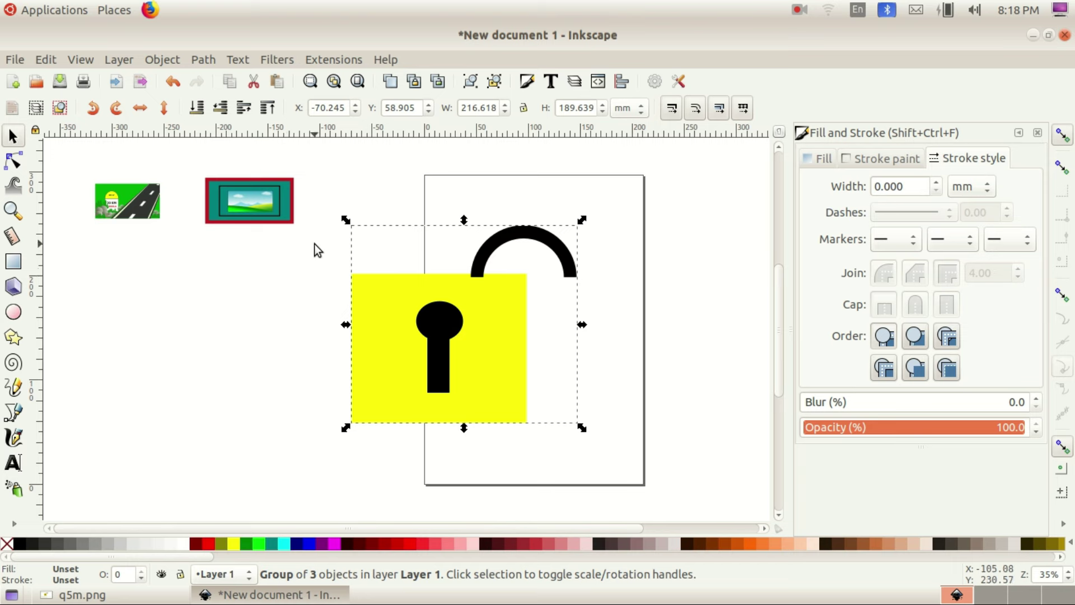
click(82, 594)
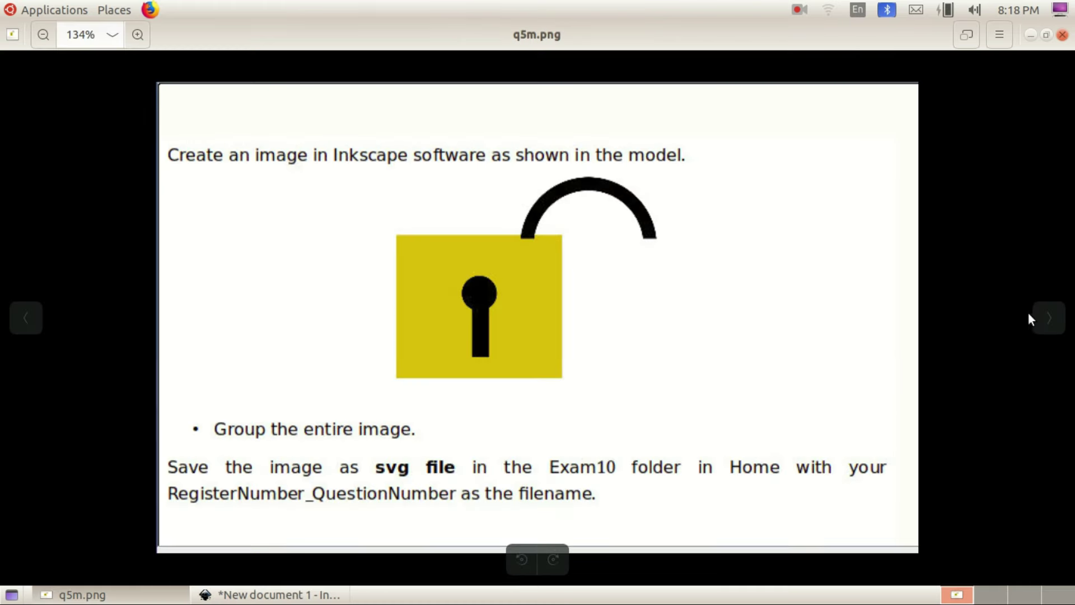
Step: Page through task sheets q7e.png and q1.png, zoomed in, then go back to Inkscape
click(1043, 317)
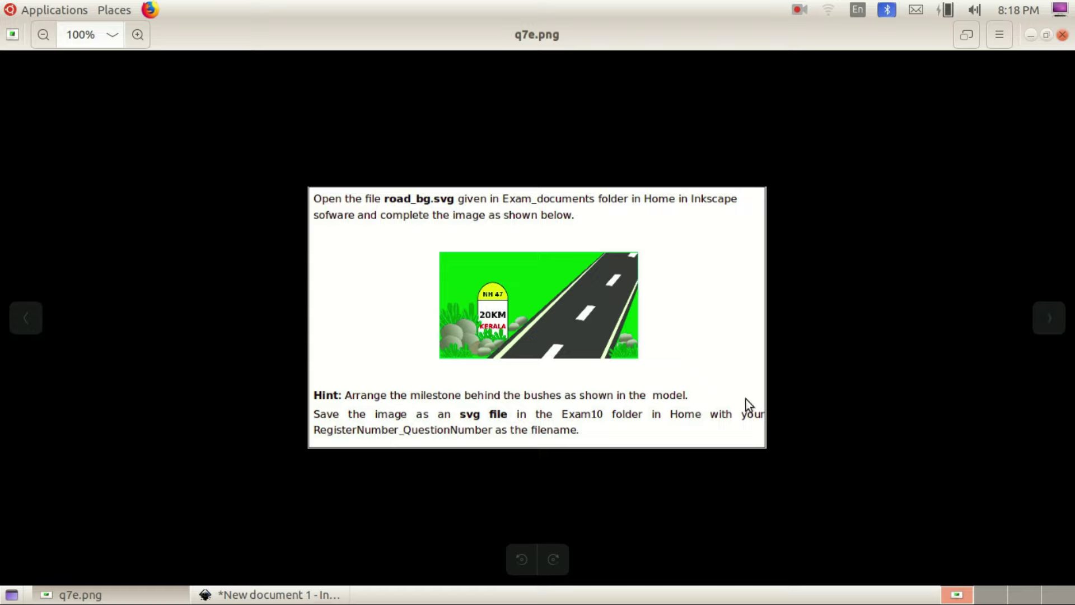
scroll(967, 339, up, 2)
scroll(966, 339, up, 5)
scroll(967, 340, up, 2)
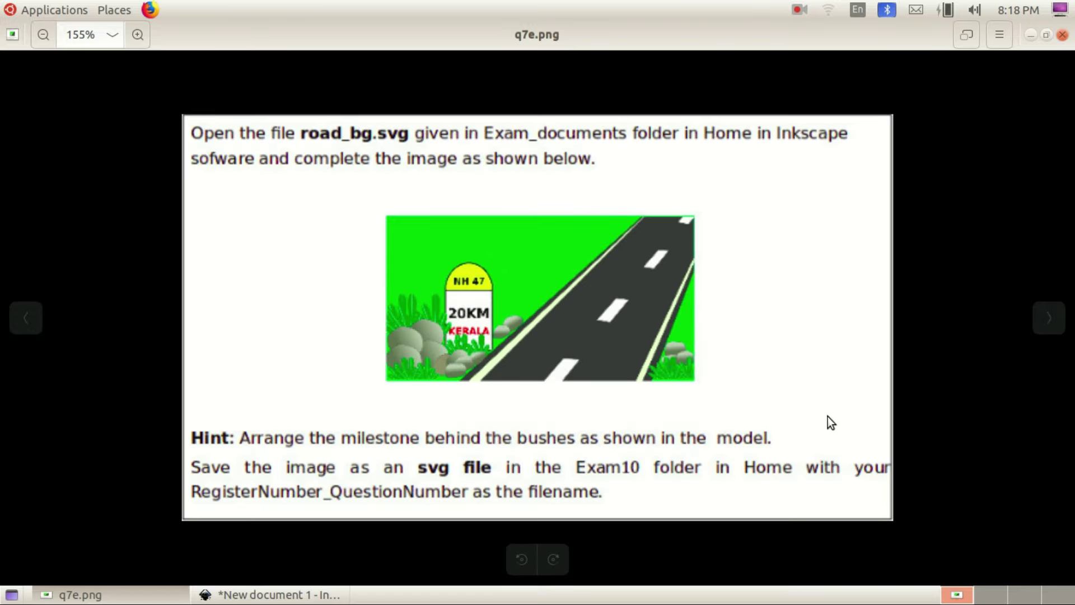
click(1057, 321)
scroll(584, 441, up, 1)
scroll(583, 442, up, 2)
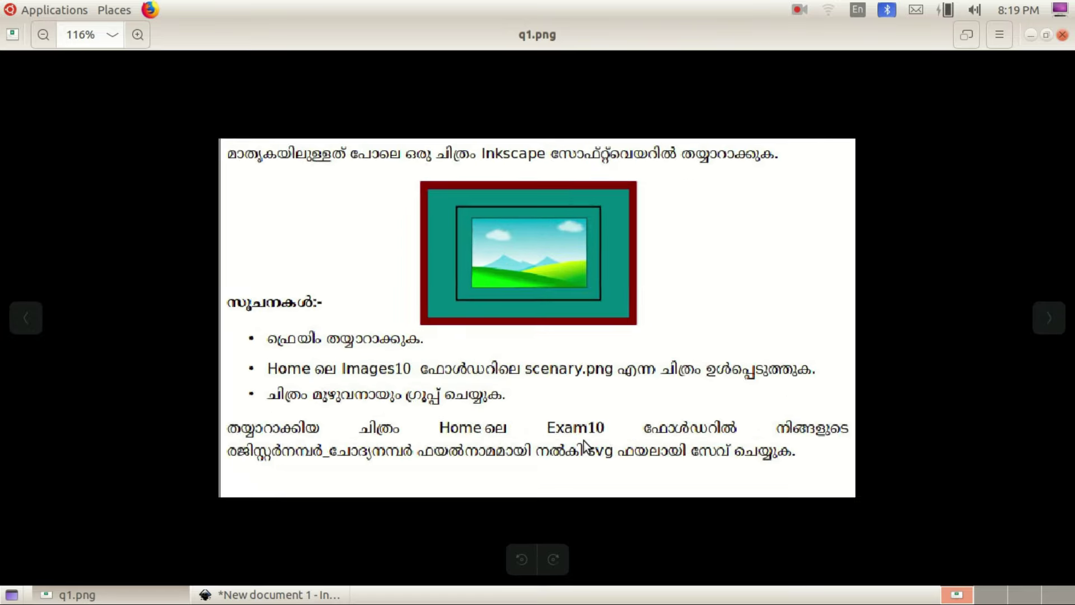
scroll(584, 441, up, 4)
scroll(584, 441, up, 1)
click(280, 595)
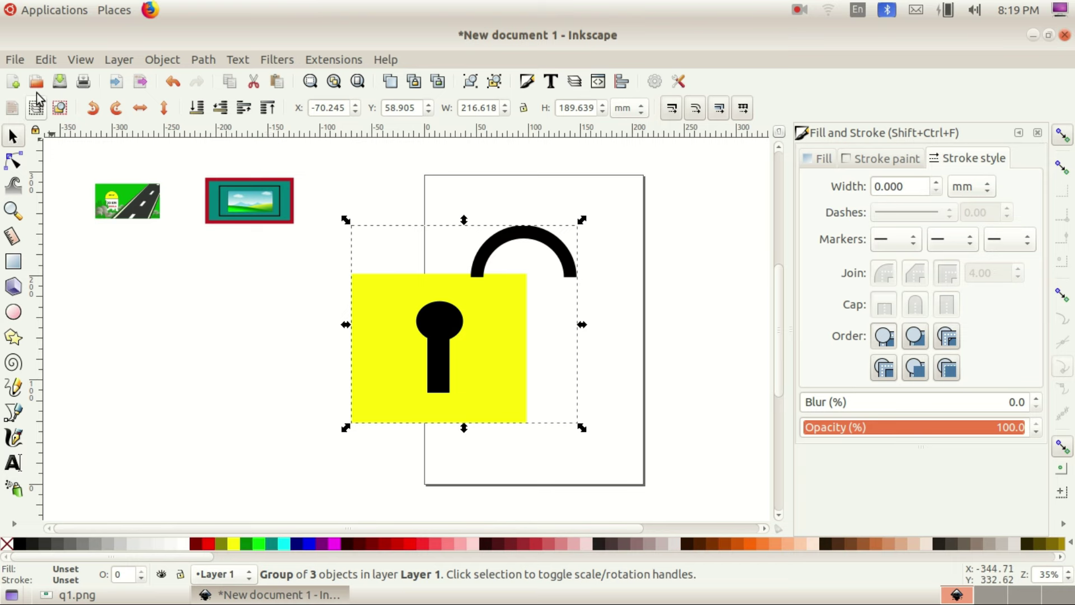
Step: Save the drawing as 789456_Q1.svg in the Exam10 folder
click(14, 60)
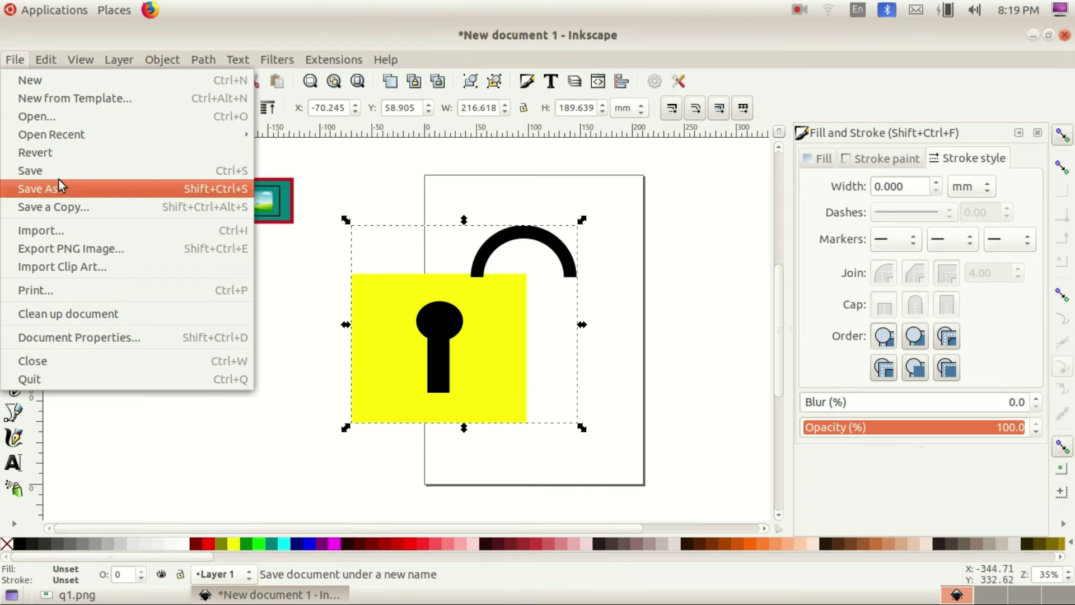
click(58, 186)
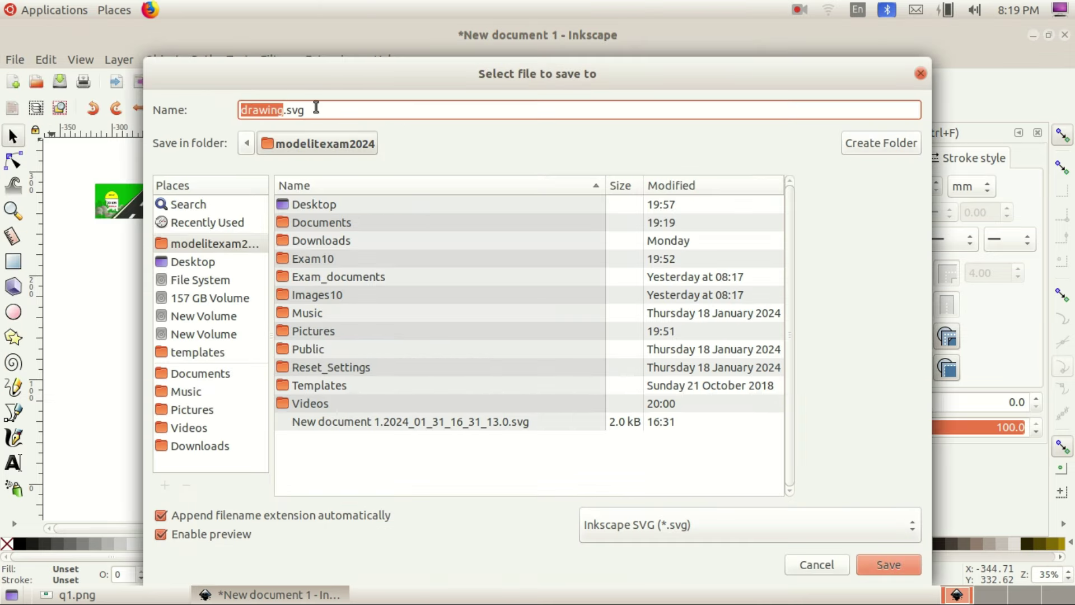
text(789456_Q)
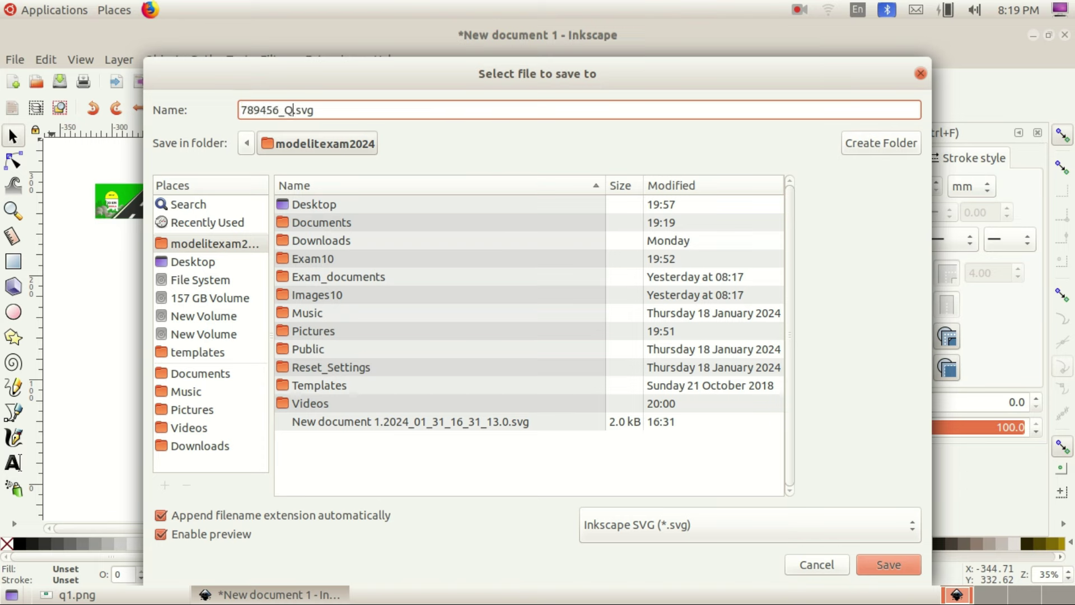
text(1)
click(229, 243)
double_click(307, 253)
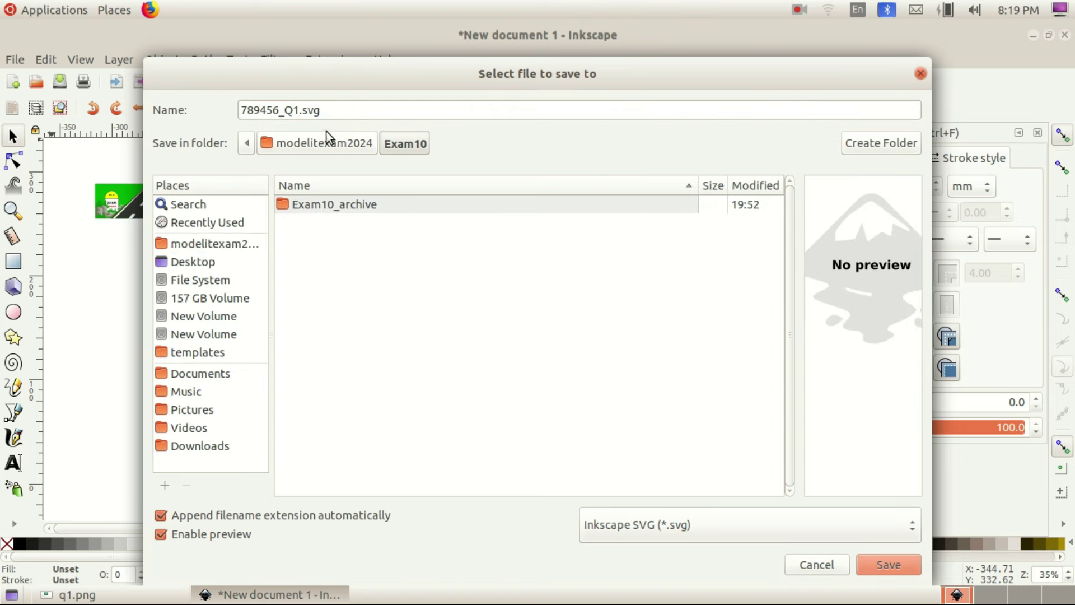
click(884, 563)
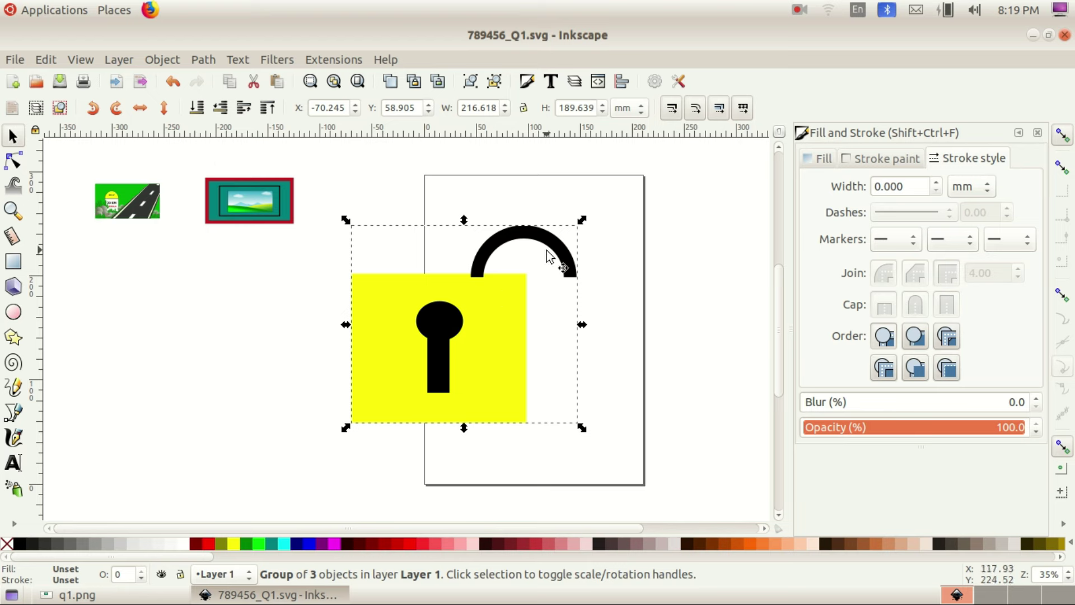
Step: Shrink the padlock and move it off-page left, then place the framed scenery group on the page
drag(581, 222, 482, 305)
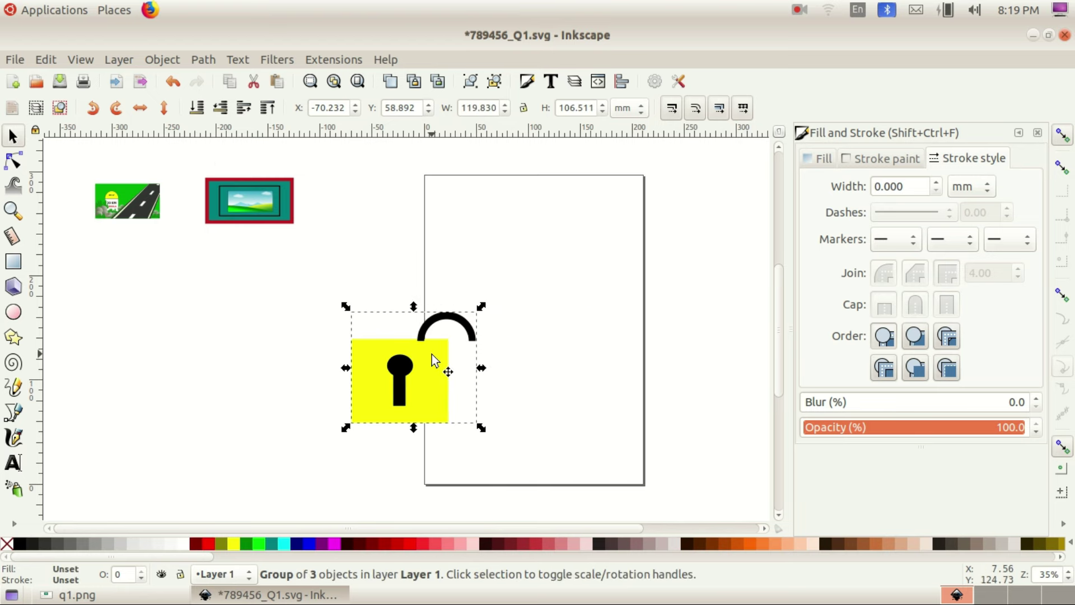
drag(435, 360, 209, 376)
mouse_move(260, 200)
mouse_down()
mouse_move(382, 262)
mouse_move(571, 395)
mouse_up()
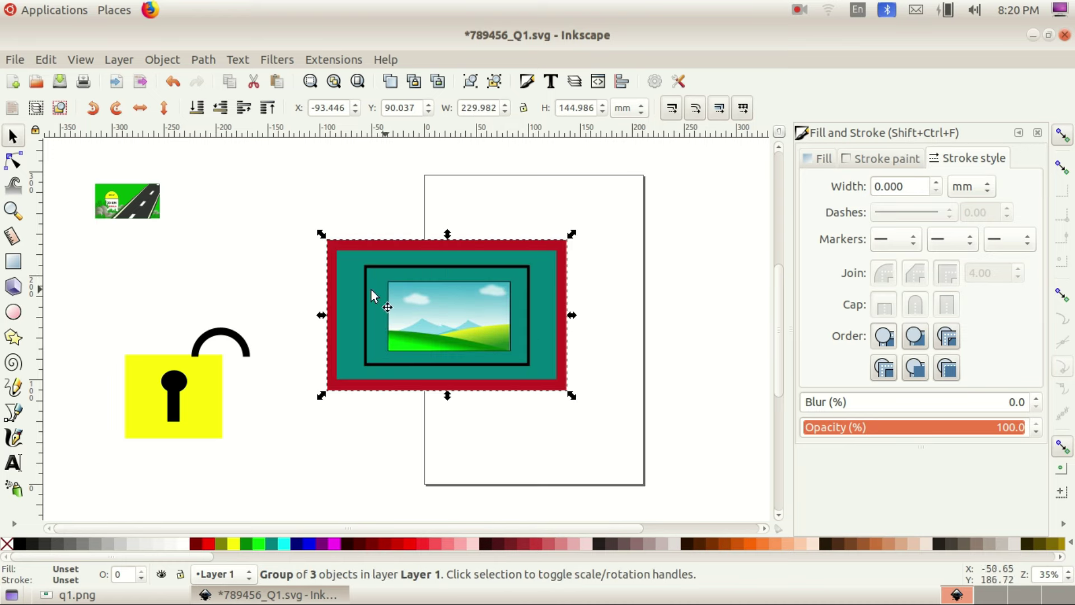
drag(192, 403, 158, 367)
click(420, 331)
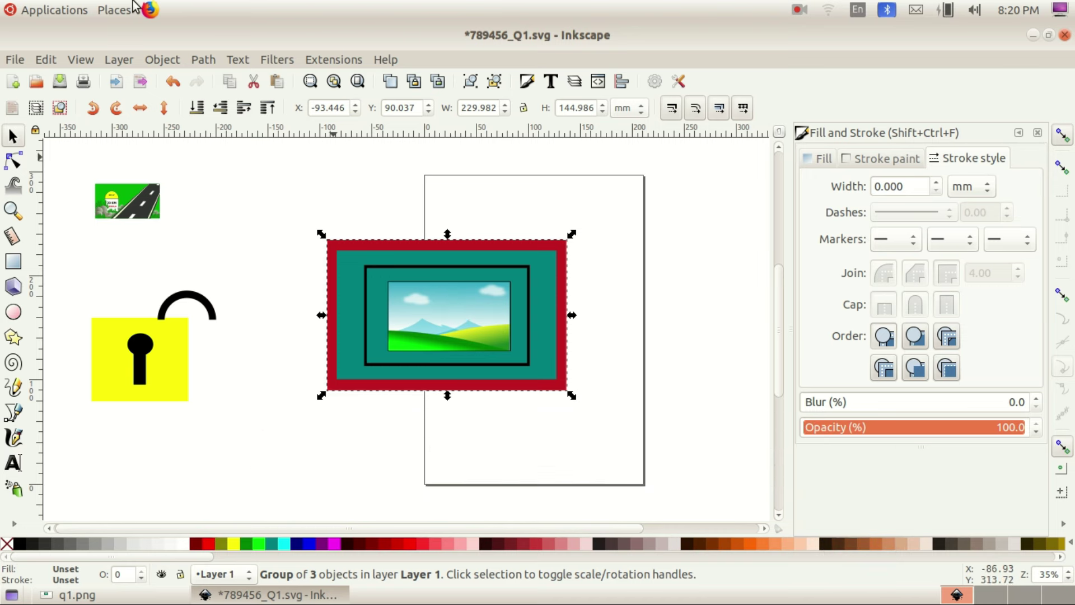
click(16, 61)
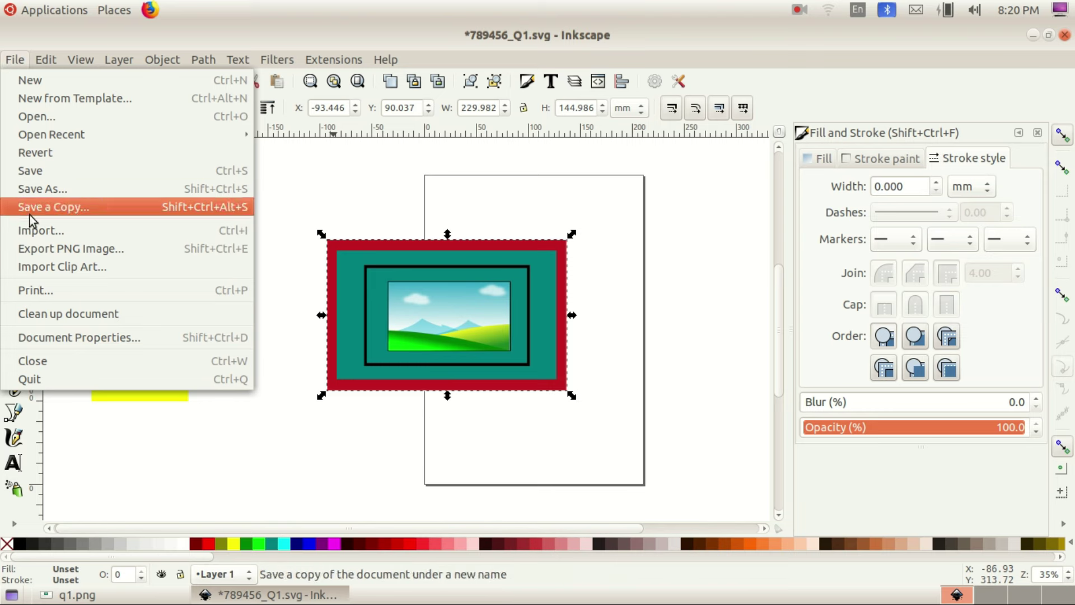
Step: Export the selected framed scenery as 789456_Q1.png in Exam10 at 869 × 548 px, 96 dpi
click(237, 250)
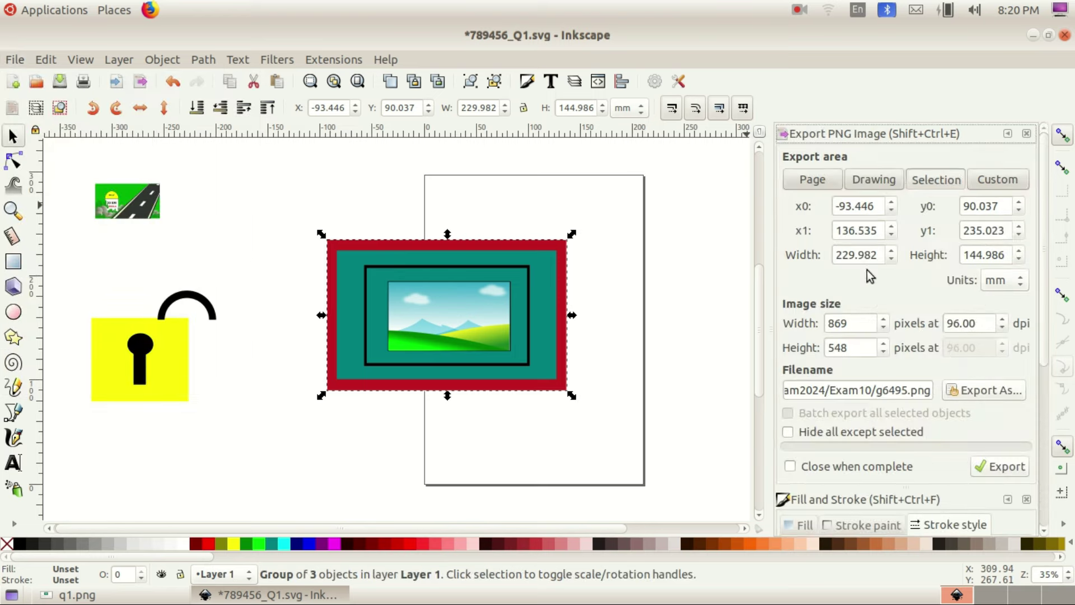
click(999, 391)
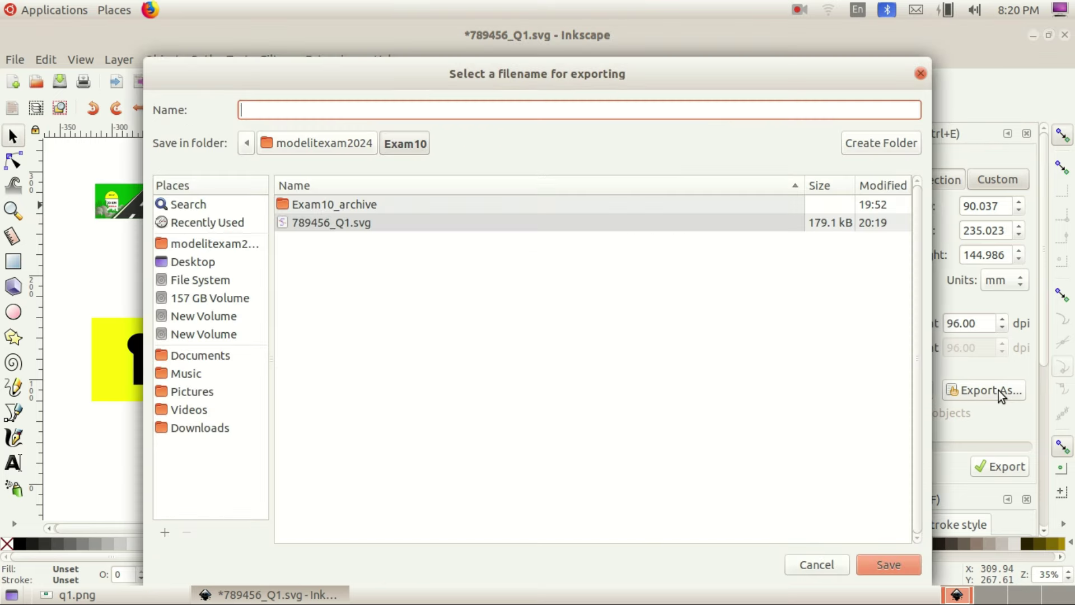
text(789456_)
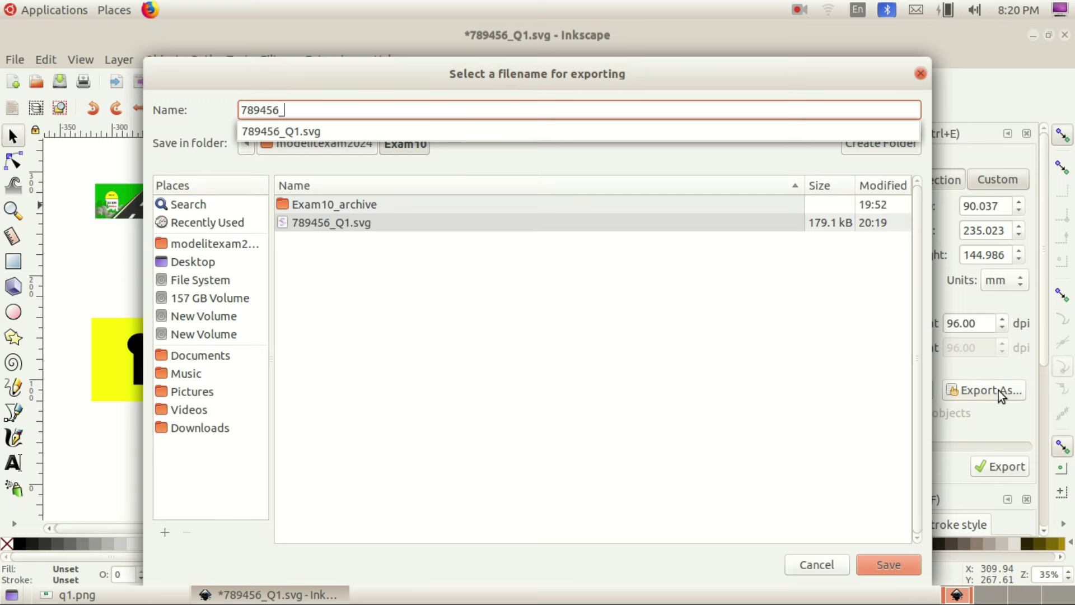
text(Q1)
click(710, 167)
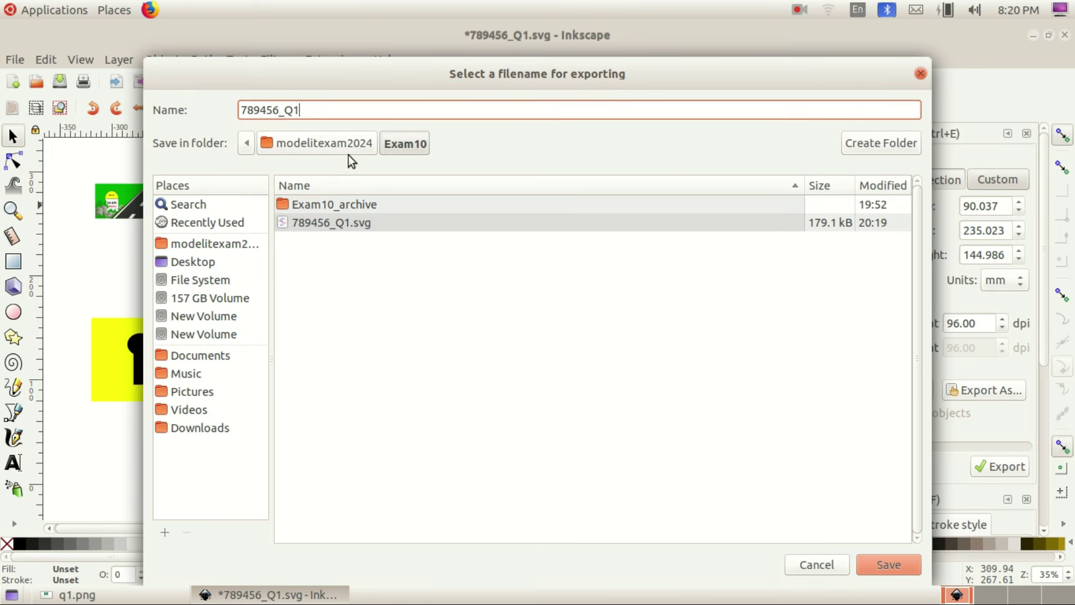
click(239, 243)
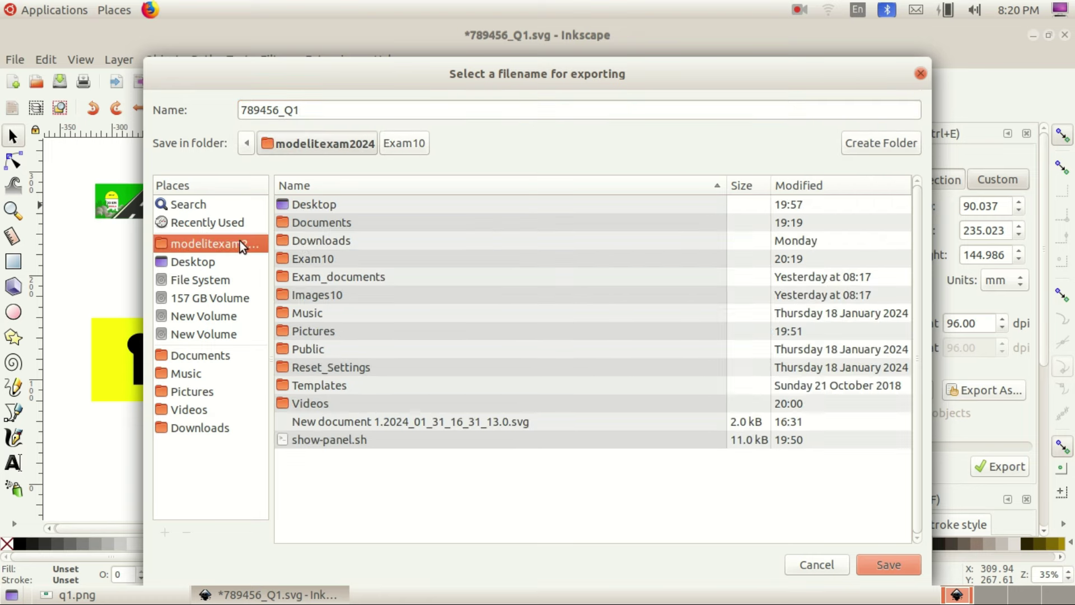
double_click(313, 258)
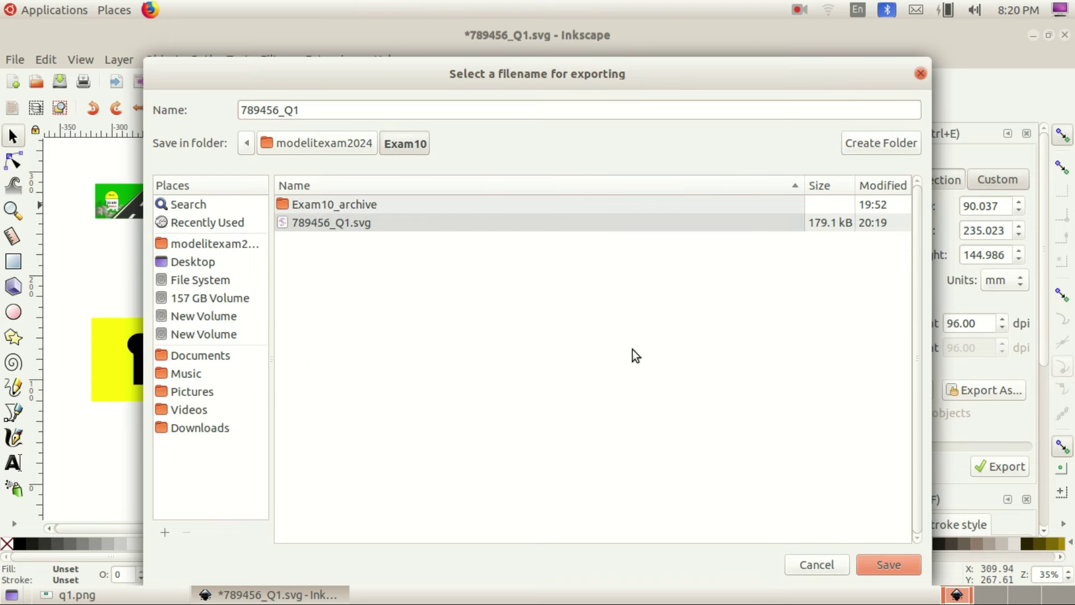
click(893, 562)
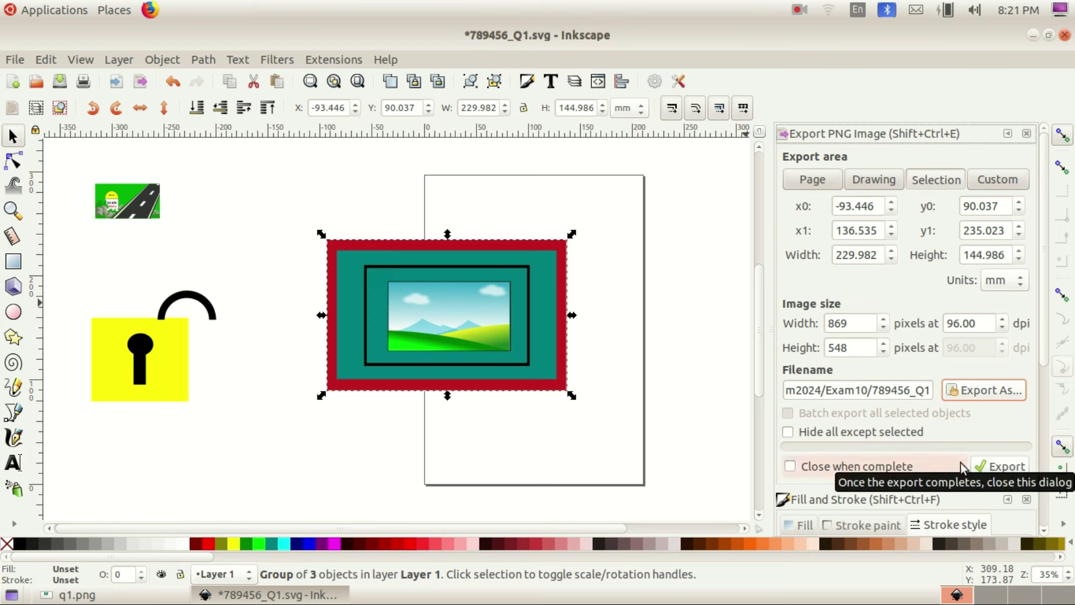
click(988, 468)
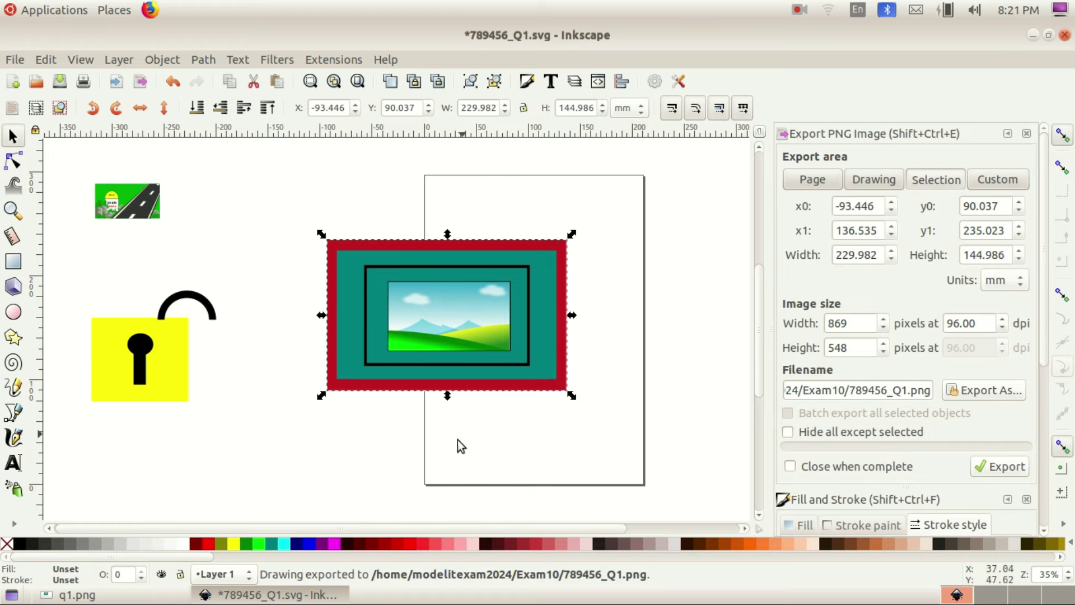
Step: Minimize Inkscape and the viewer, then browse Home to Exam10 showing 789456_Q1.png and 789456_Q1.svg
click(1033, 34)
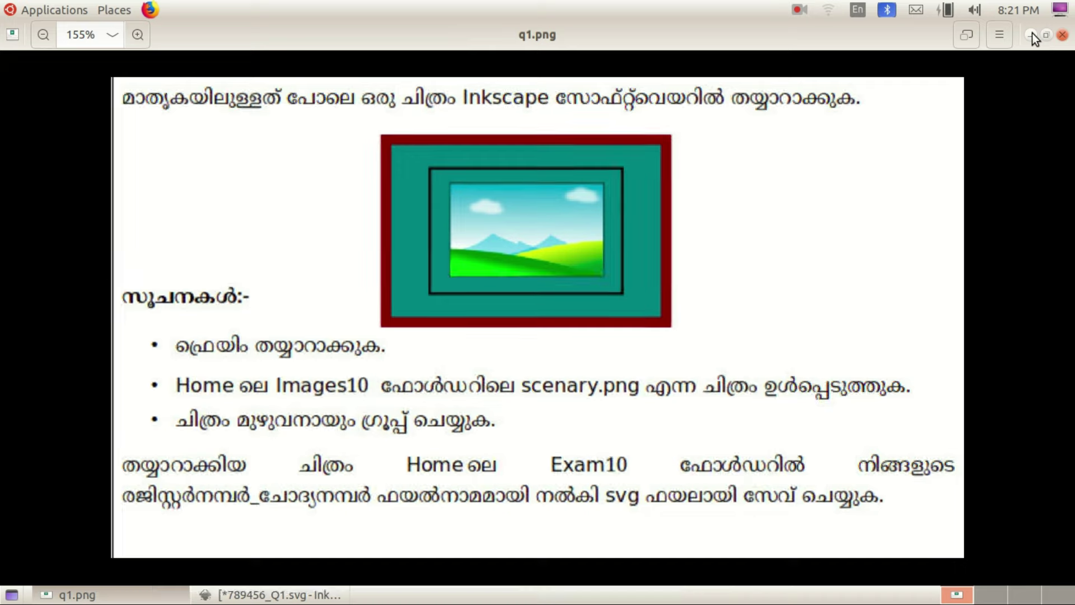
click(1031, 35)
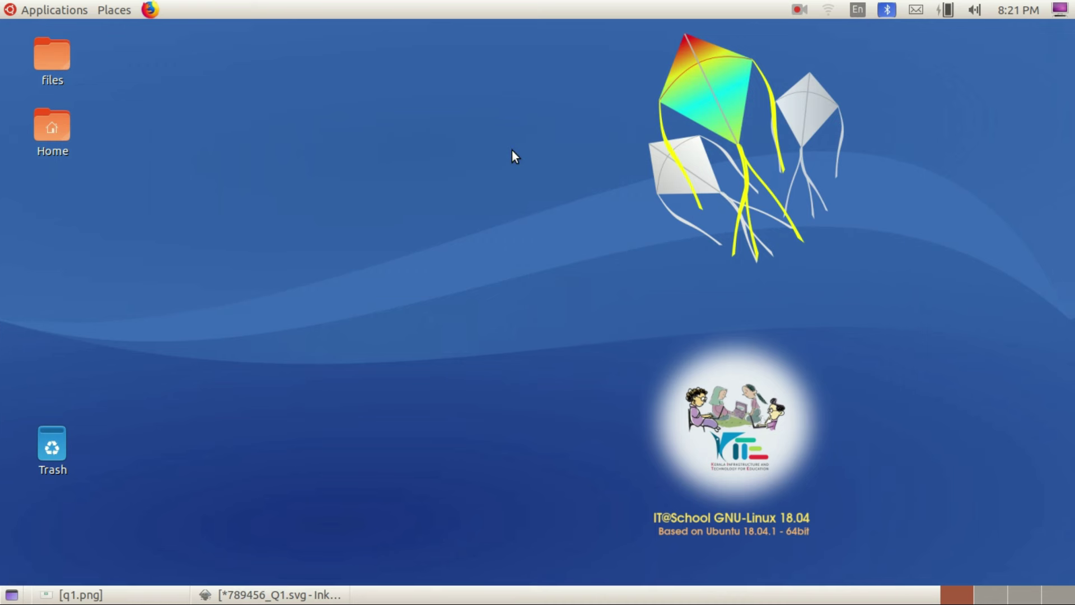
double_click(62, 127)
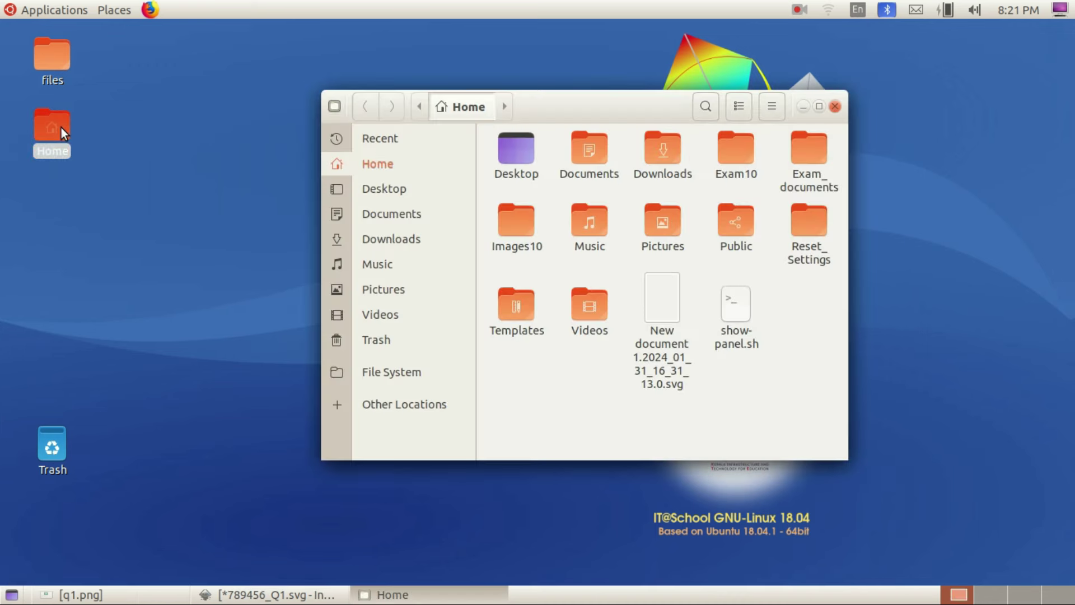
double_click(725, 157)
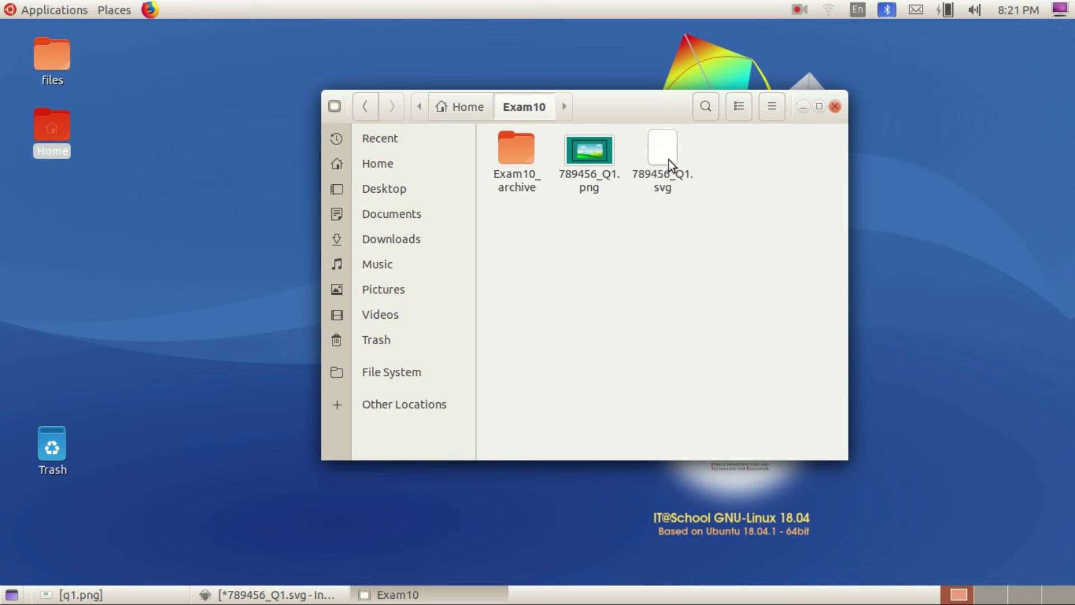
drag(618, 106, 604, 146)
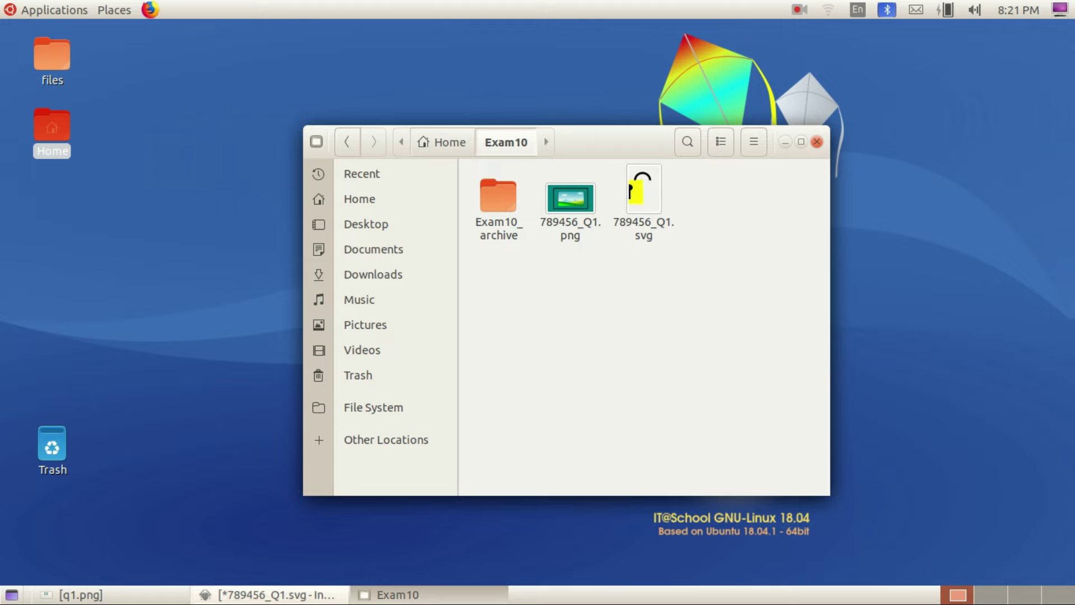
Step: Move the framed scenery group onto the page and shrink it to 184.653 × 115.476 mm
click(263, 595)
mouse_move(450, 306)
mouse_down()
mouse_move(455, 281)
mouse_move(513, 282)
mouse_move(430, 247)
mouse_up()
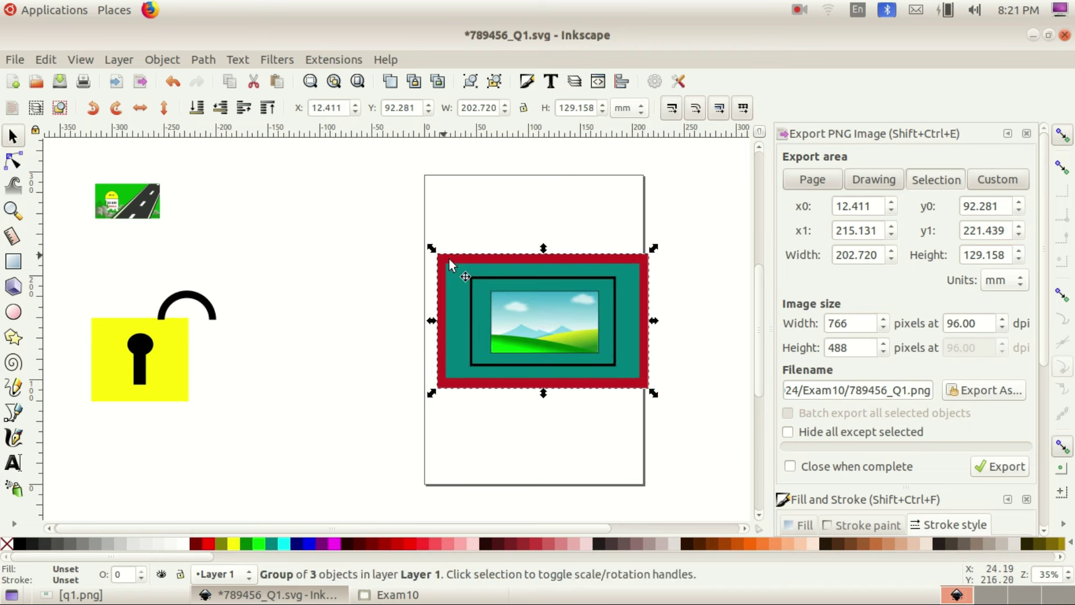
drag(654, 395, 635, 379)
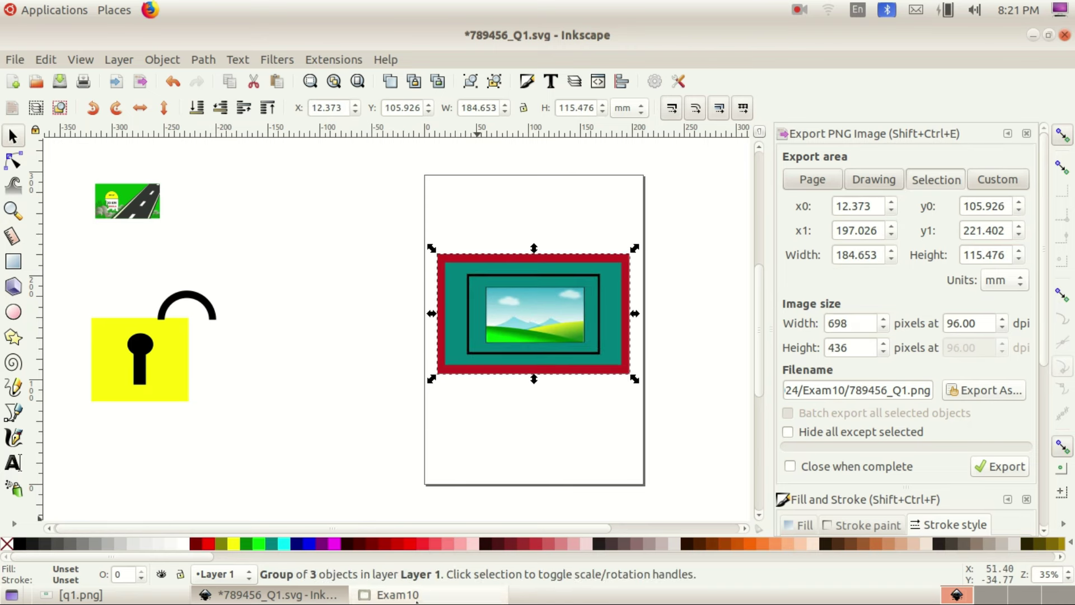
click(416, 597)
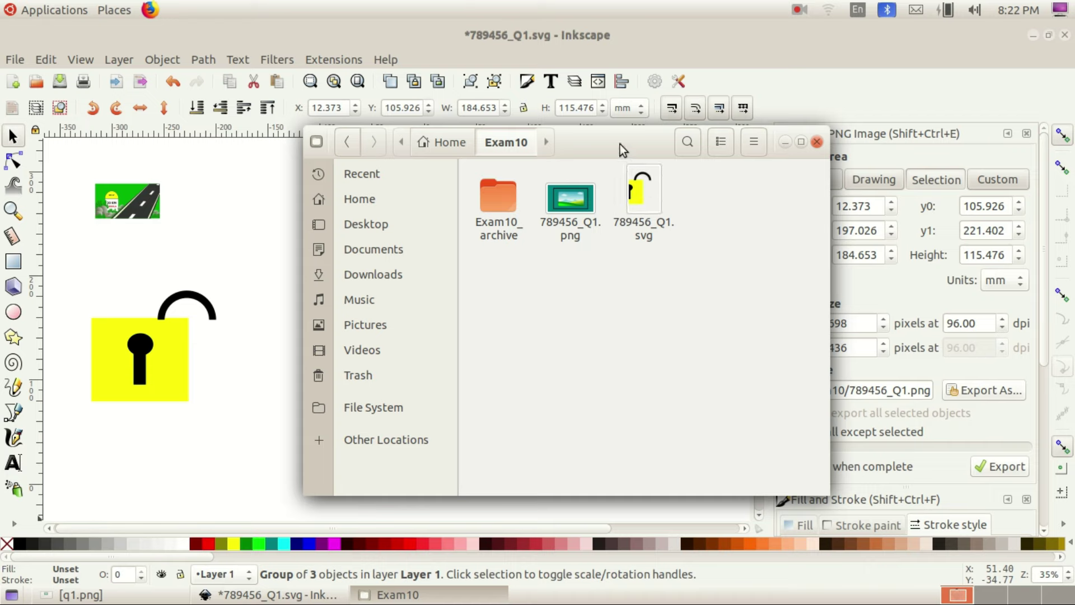
Step: Shift the framed scenery left past the page edge and reposition the Exam10 folder window beside Inkscape
drag(620, 143, 832, 143)
mouse_move(493, 259)
mouse_down()
mouse_move(414, 267)
mouse_move(350, 253)
mouse_up()
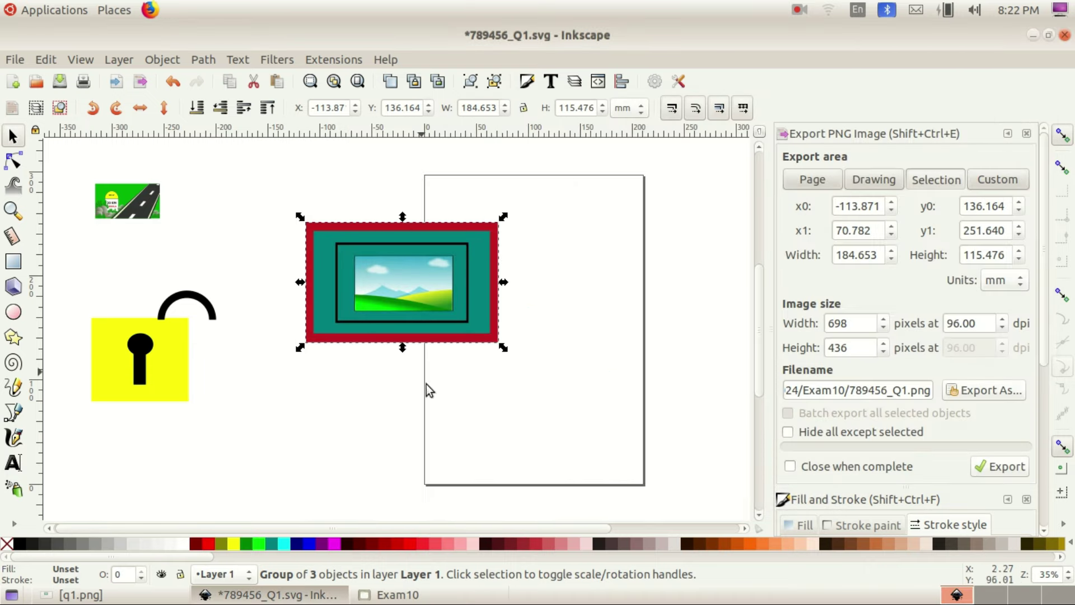
click(397, 595)
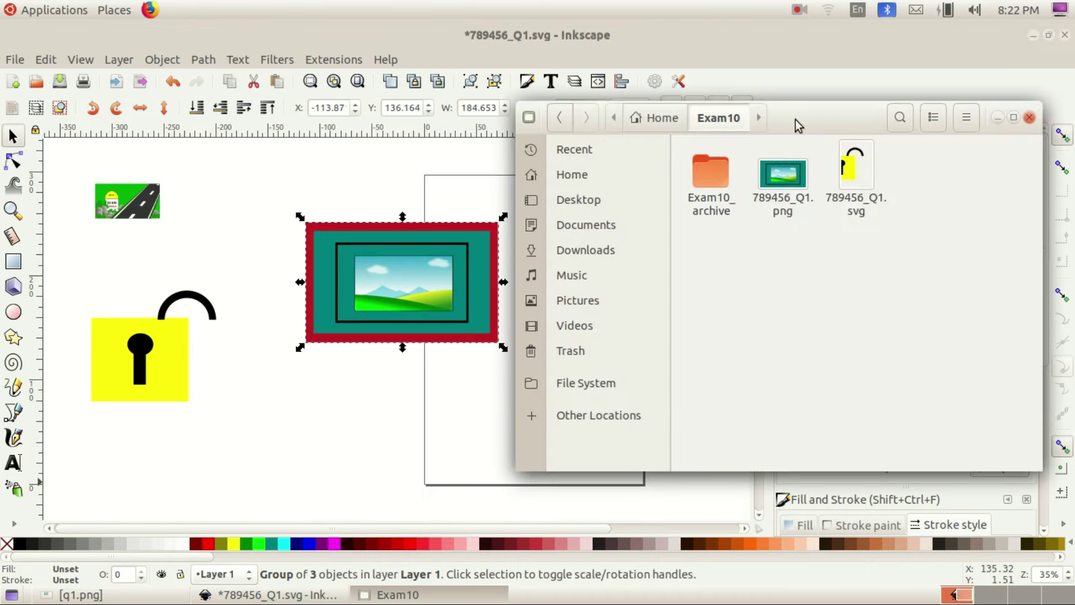
drag(795, 119, 799, 167)
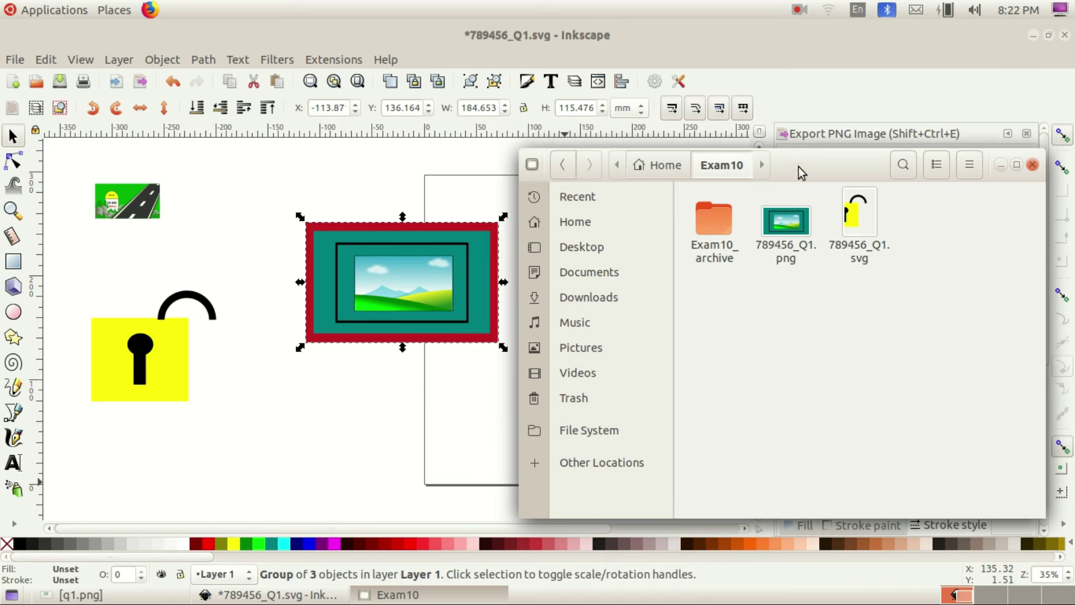
click(1015, 166)
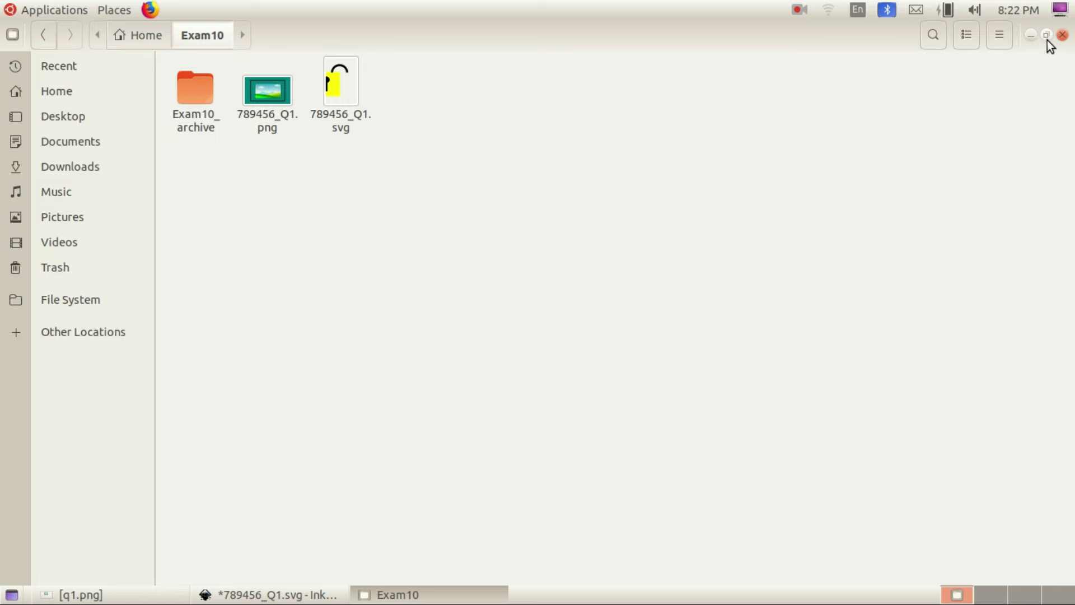
click(1047, 38)
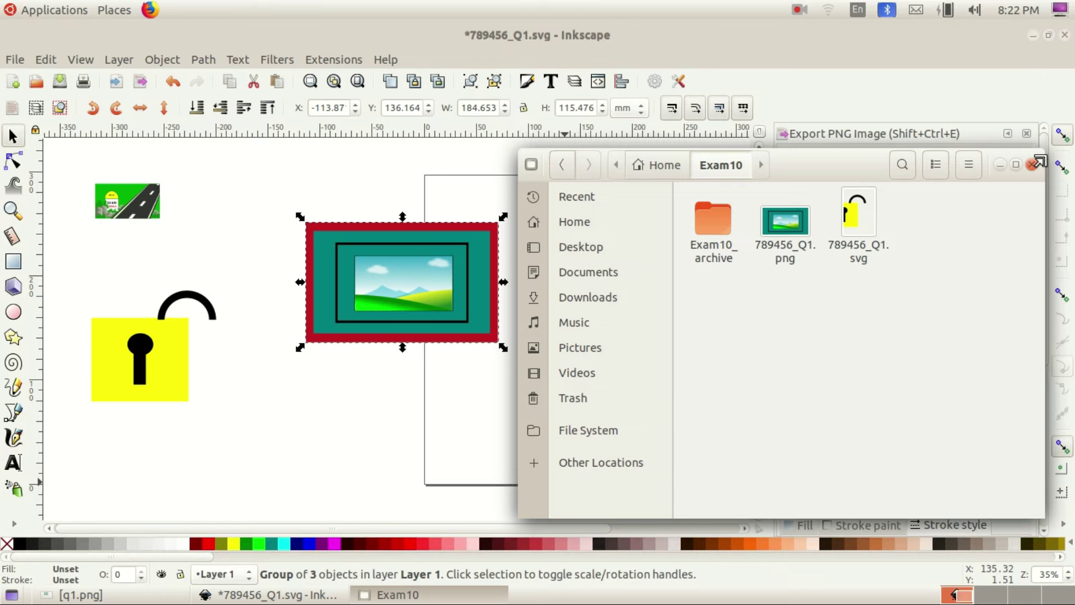
mouse_move(829, 207)
mouse_down()
mouse_move(822, 163)
mouse_move(835, 159)
mouse_up()
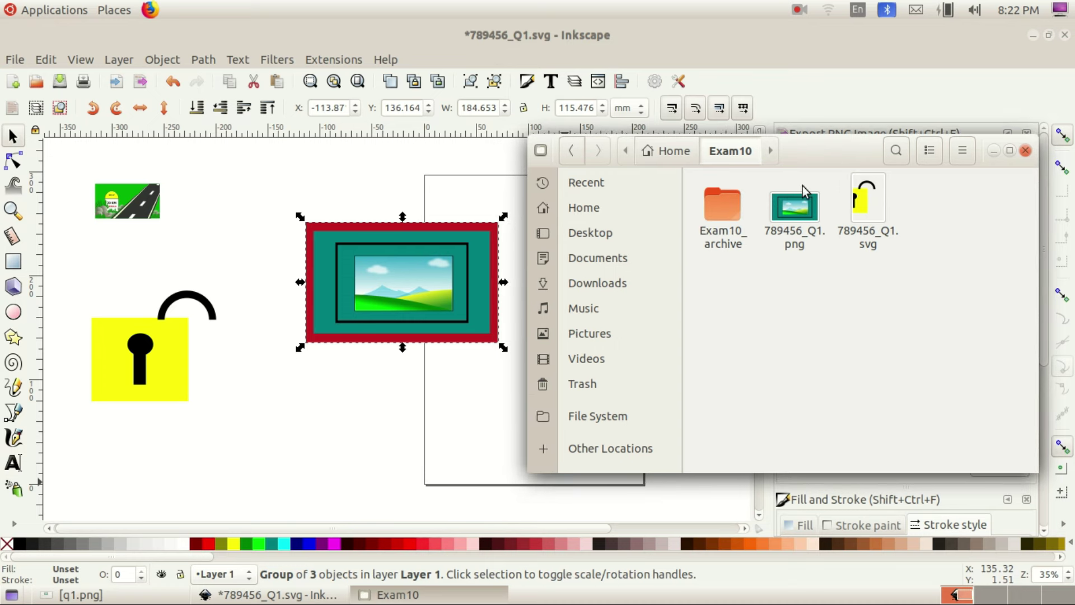